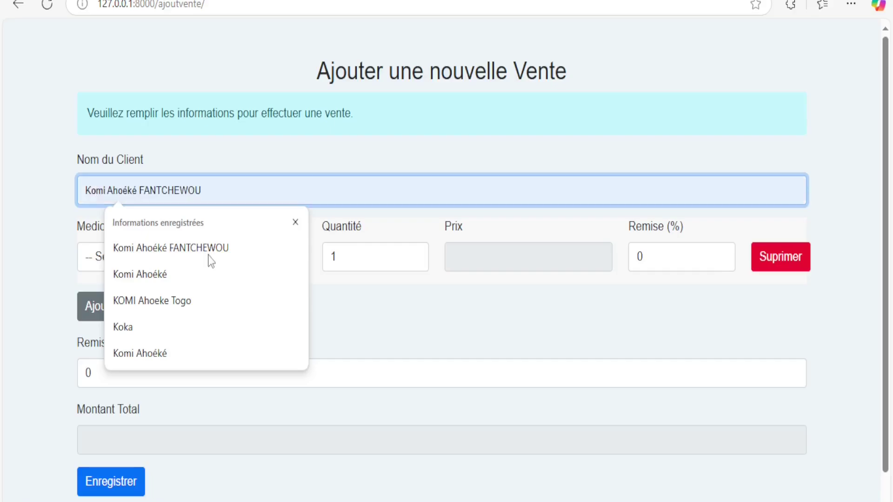
Fill in the client's full name and select Paracétamol as the first medicine of the sale
left_click(210, 261)
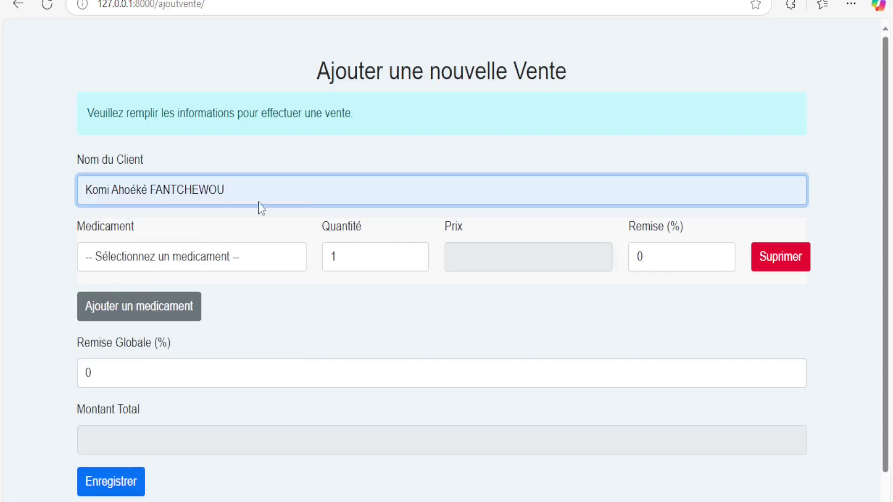
left_click(189, 256)
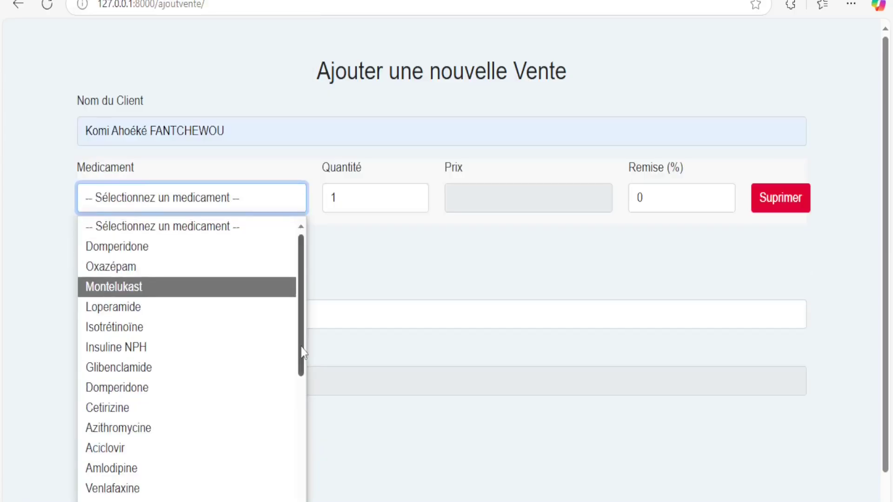
scroll(300, 358, "down", 3)
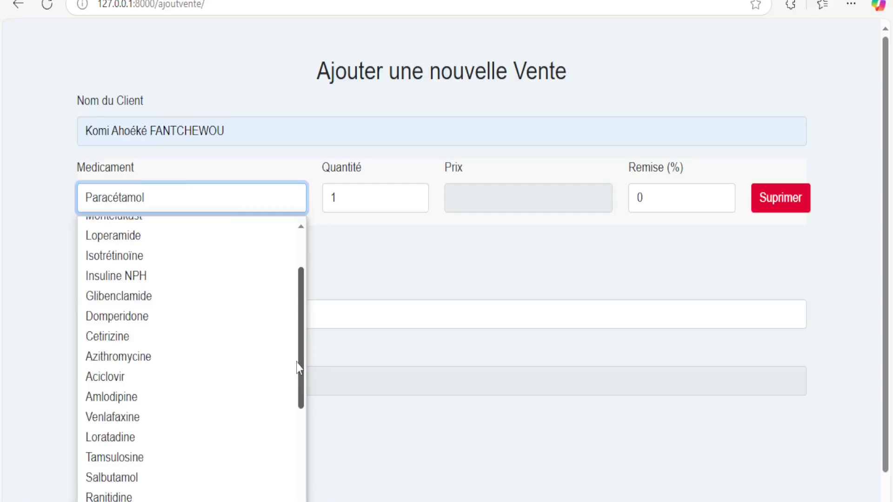
left_click(331, 339)
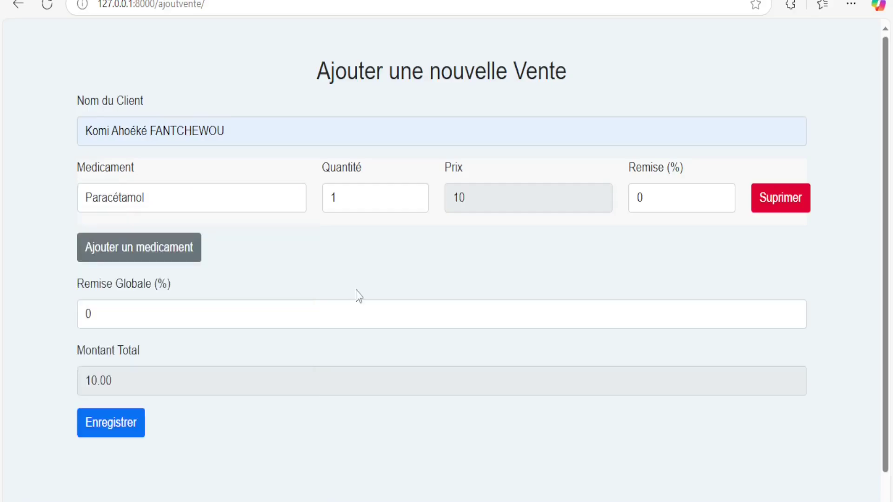
Set the quantity of Paracétamol to 150
left_click(388, 196)
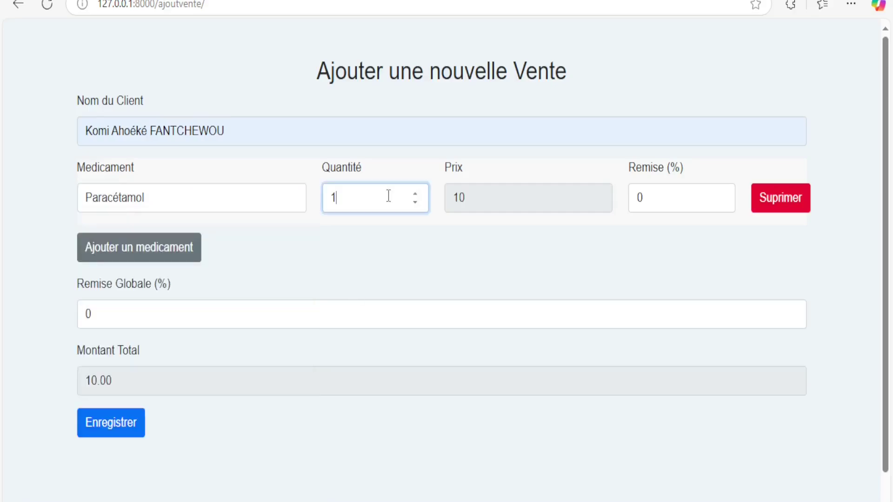
key("BackSpace")
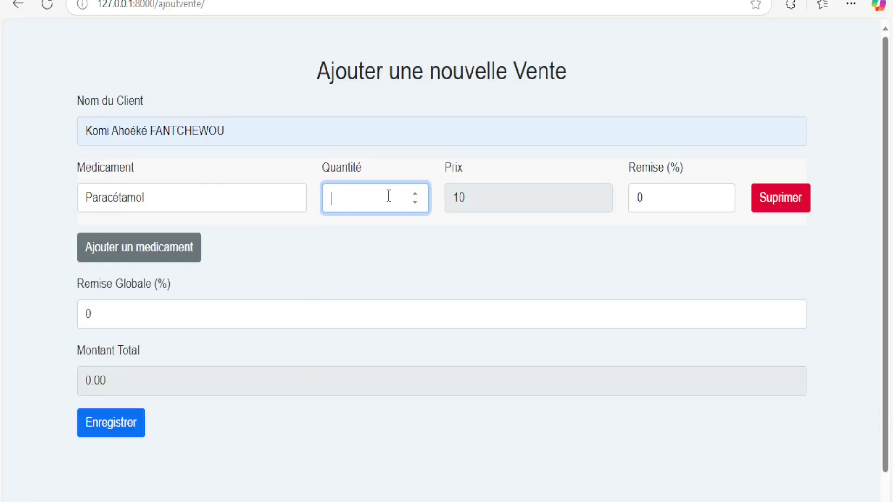
type("150")
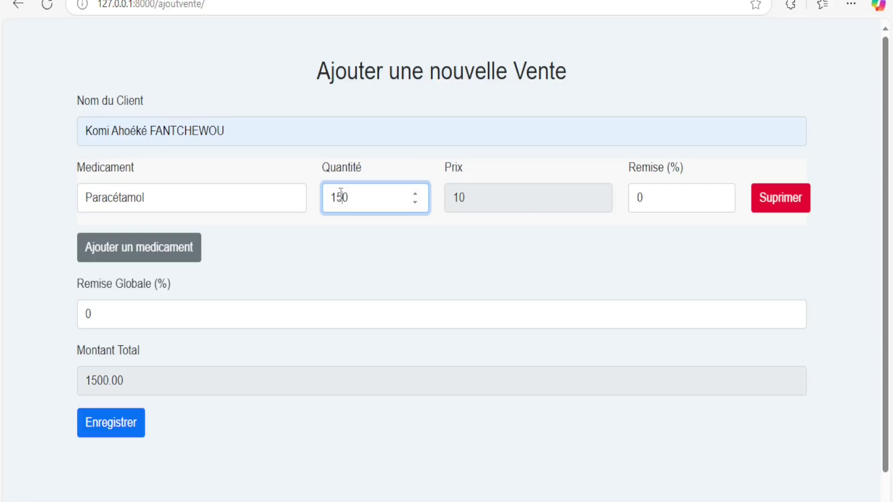
left_click(481, 205)
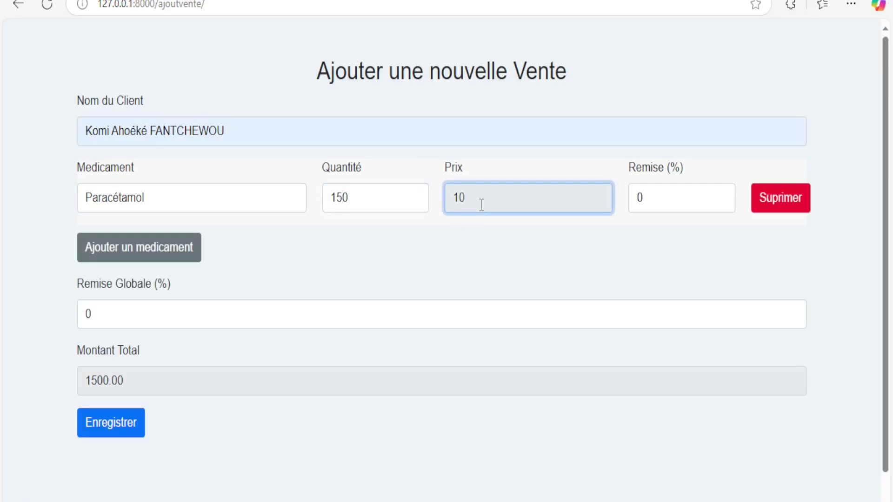
left_click(397, 171)
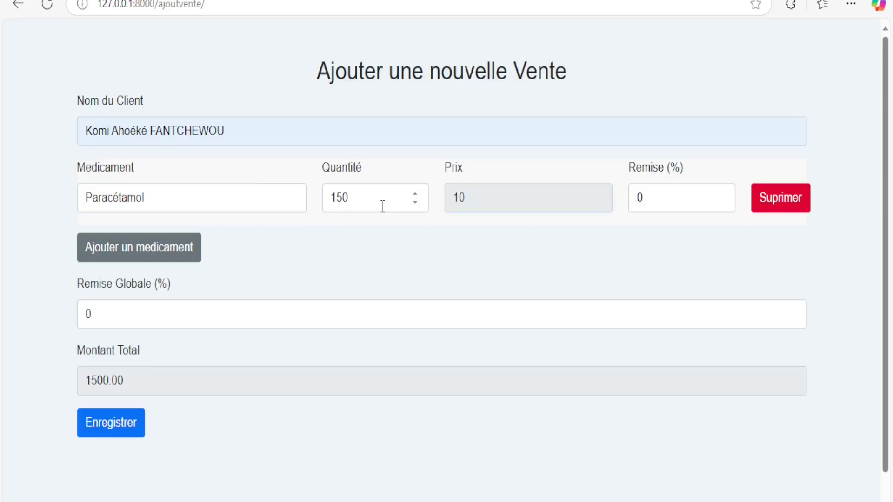
left_click(502, 203)
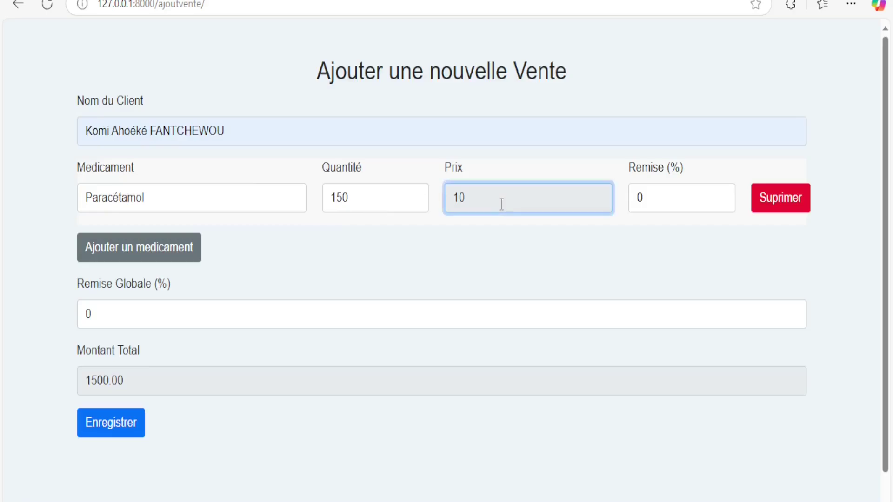
double_click(467, 195)
left_click(519, 197)
left_click(692, 197)
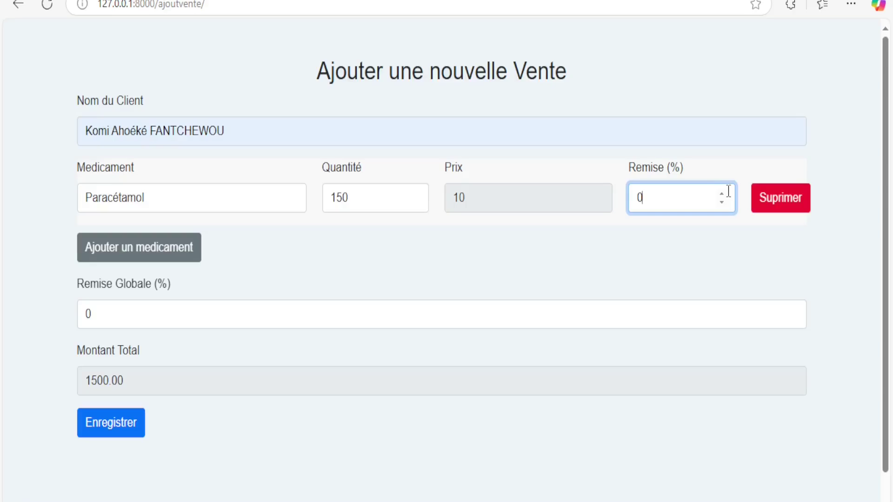
Set the global discount of the sale to 10 %
left_click(289, 314)
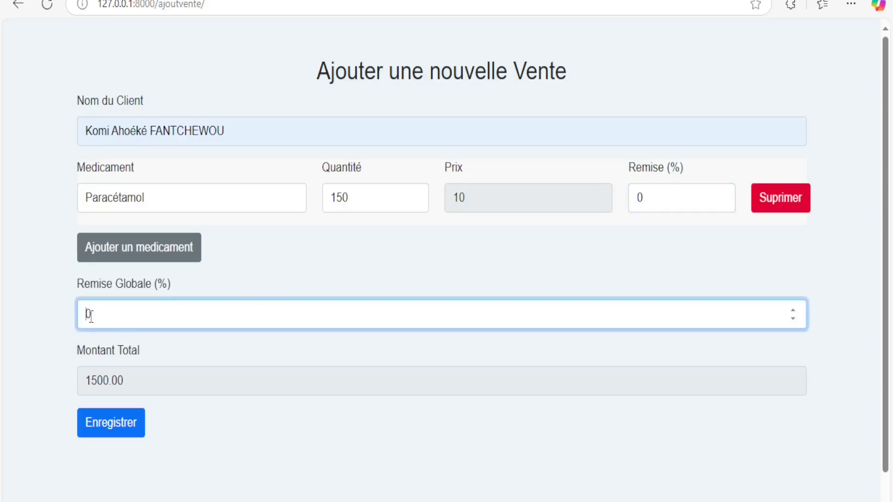
key("BackSpace")
type("10")
Add a second medicine line for Domperidone with a quantity of 15
left_click(177, 251)
left_click(217, 260)
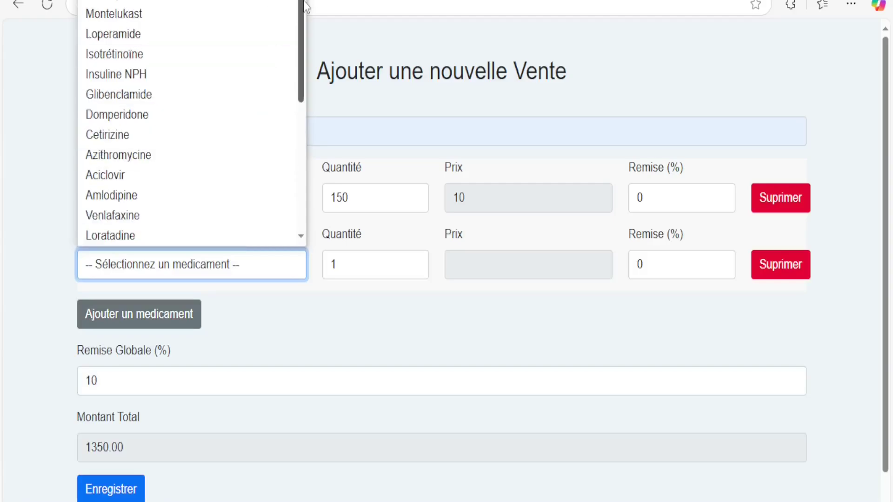
scroll(259, 34, "up", 1)
scroll(273, 181, "down", 1)
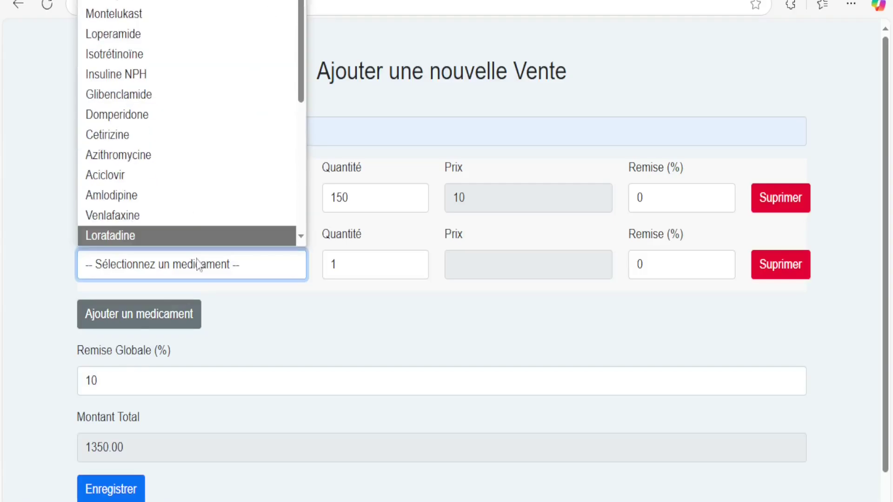
scroll(299, 27, "up", 1)
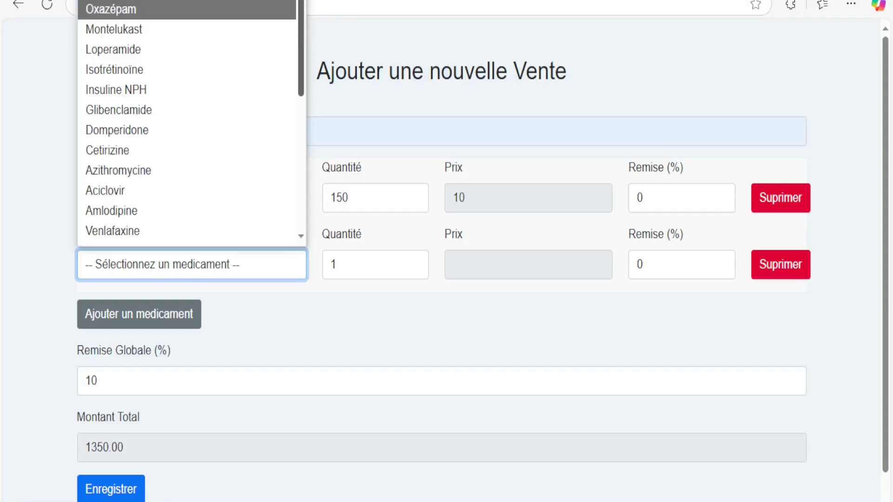
left_click(235, 130)
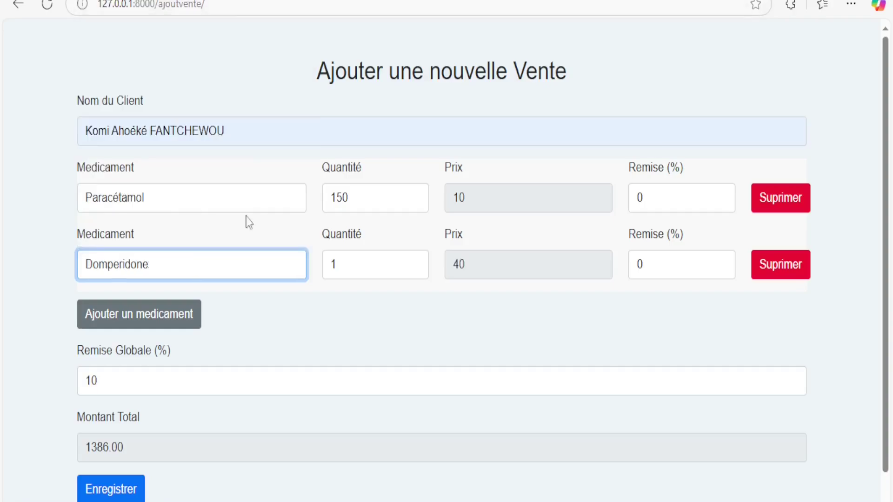
left_click(377, 258)
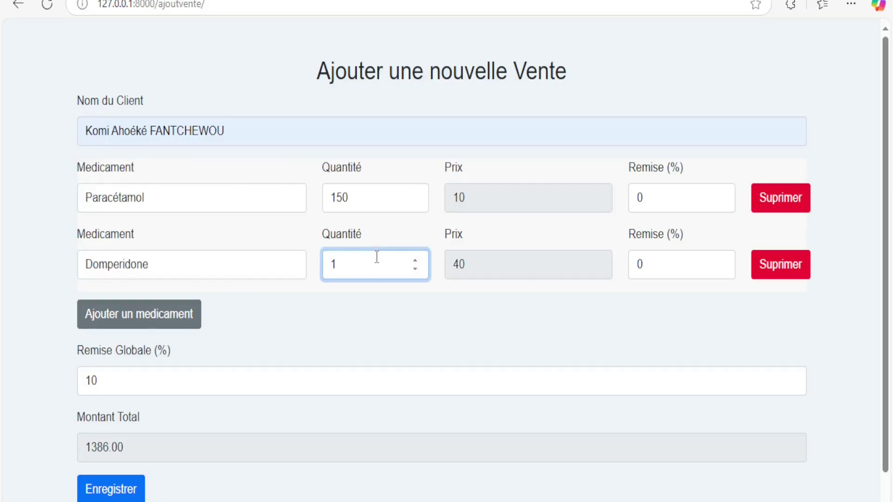
type("5")
Add a third medicine line for Cetirizine with a quantity of 10
left_click(189, 322)
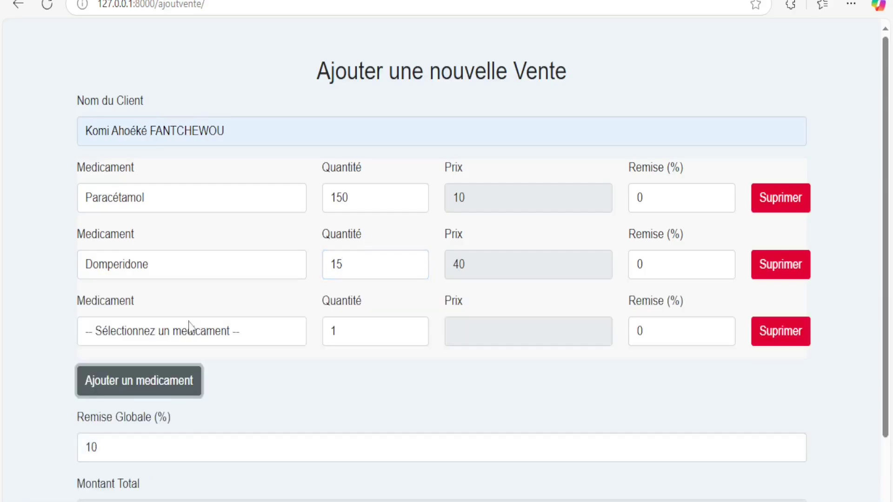
left_click(244, 326)
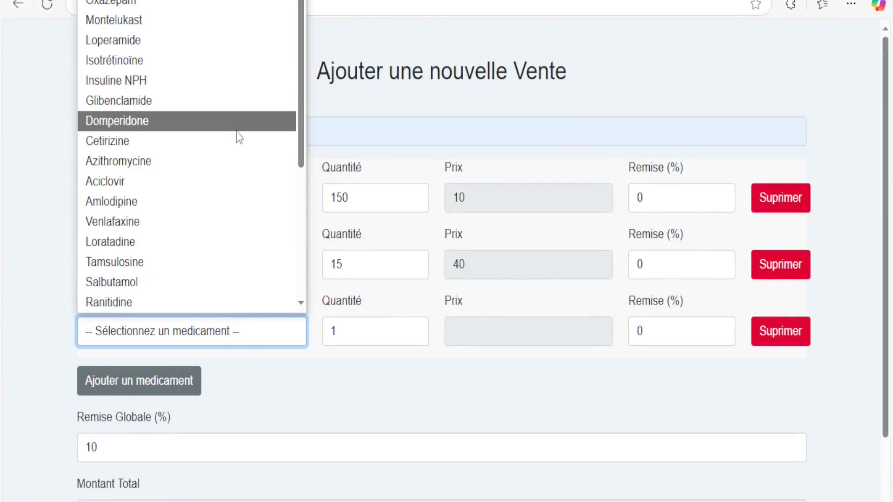
left_click(228, 149)
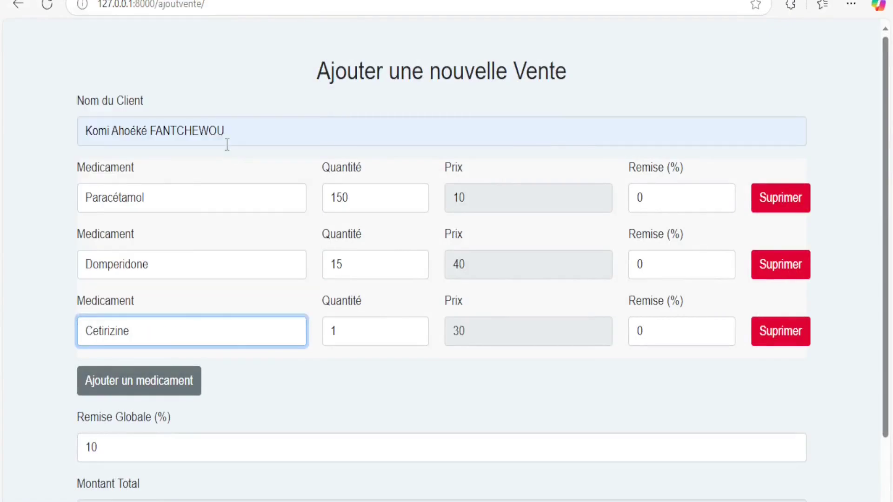
left_click(355, 332)
type("1")
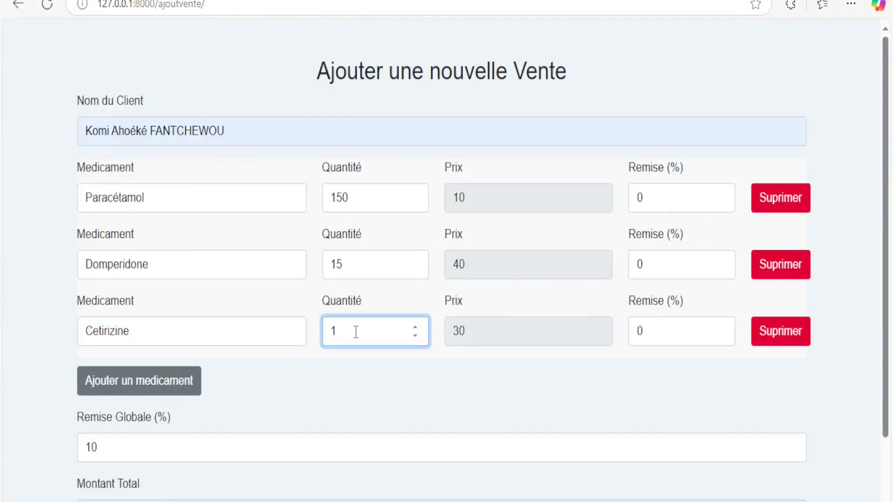
type("40")
key("BackSpace")
Add a fourth medicine line for Domperidone with a quantity of 16, and remove the extra empty line added below it
left_click(143, 396)
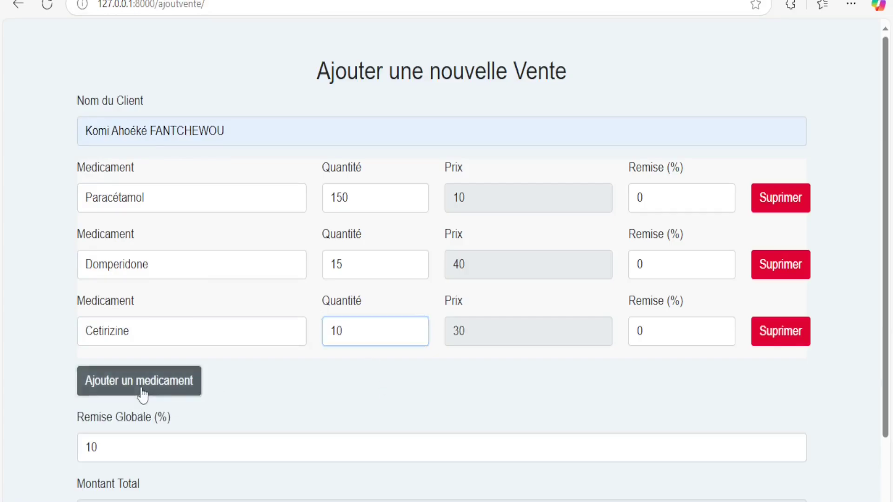
left_click(176, 411)
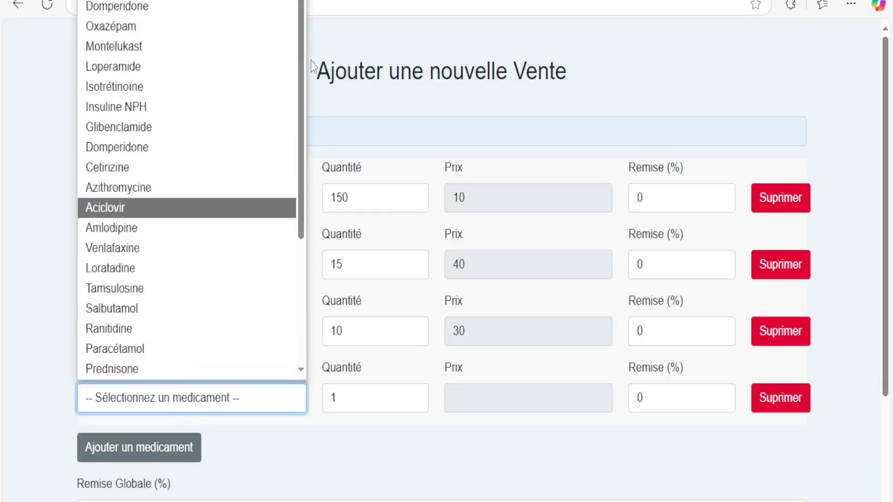
left_click(195, 9)
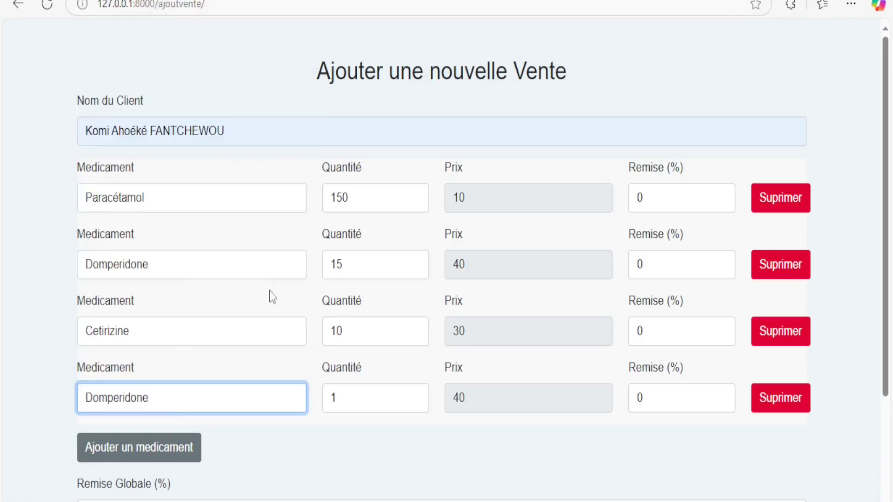
left_click(359, 399)
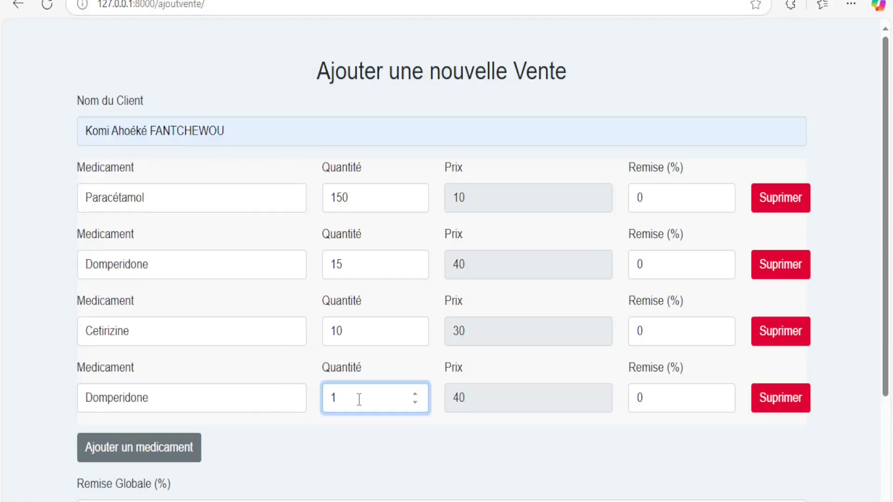
type("6")
left_click(195, 453)
left_click(797, 467)
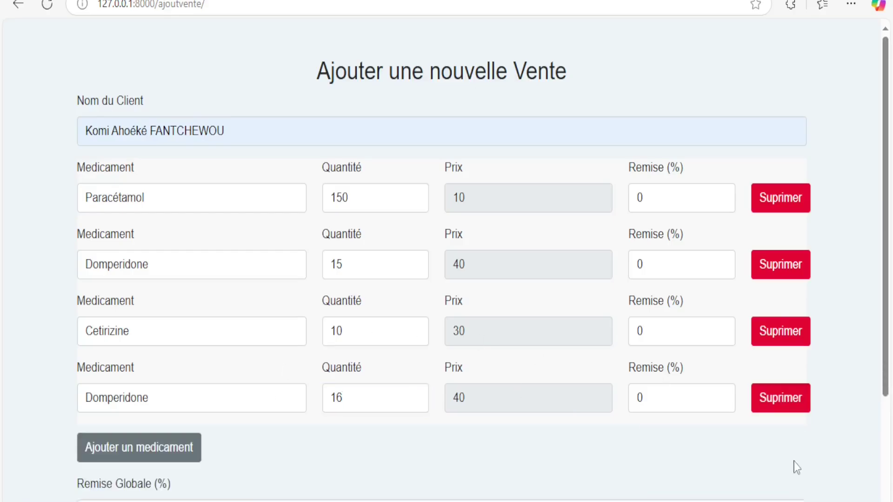
Re-enter 10 % as the global discount and save the sale
left_click_drag(887, 333, 891, 449)
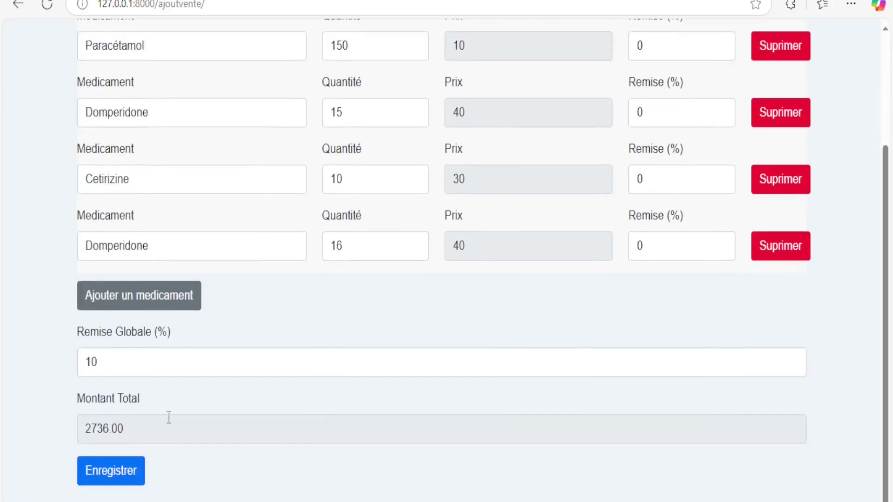
left_click(144, 368)
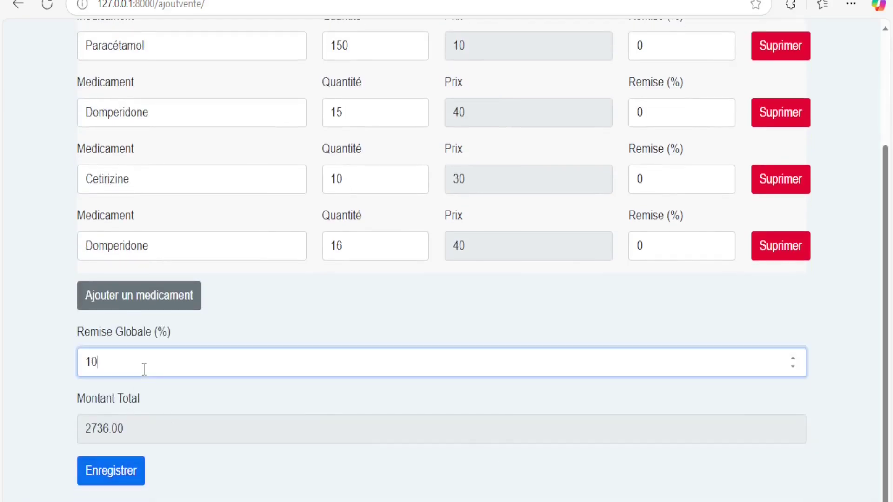
type("10")
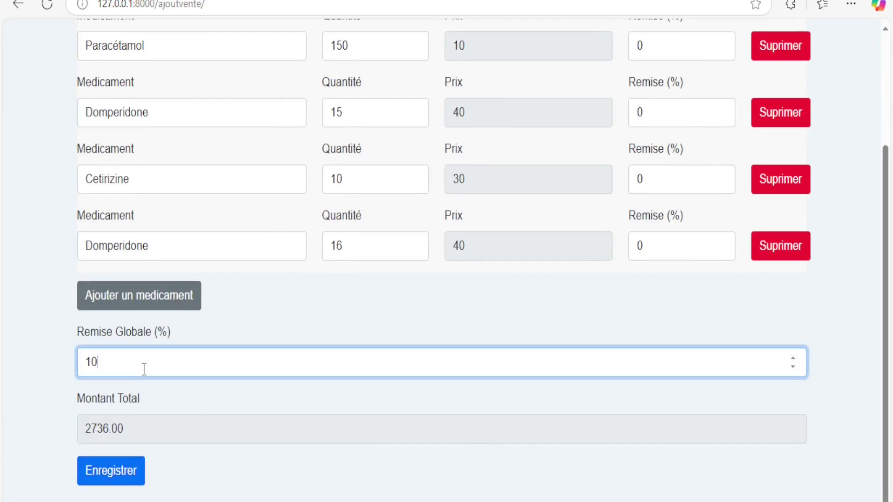
type("0")
key("BackSpace")
left_click(131, 478)
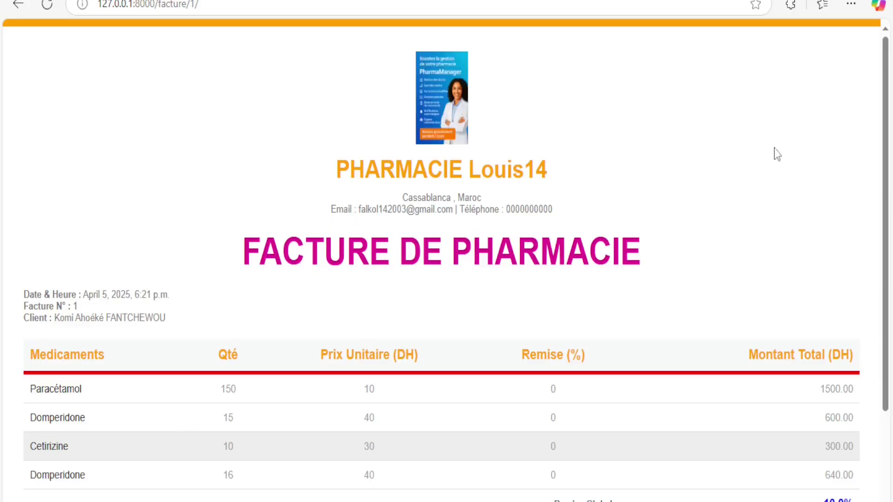
Review the invoice down to its totals and remarks, and highlight the pharmacy's name and city in the header
left_click_drag(889, 168, 890, 256)
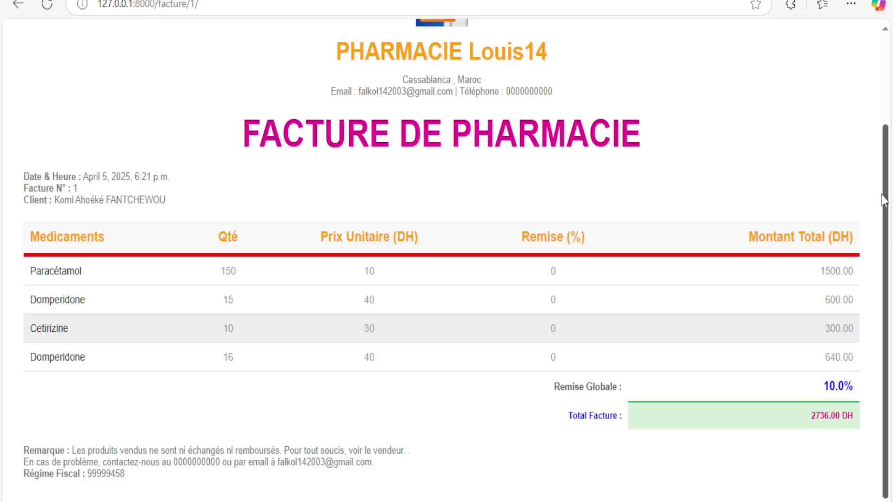
left_click_drag(883, 200, 870, 112)
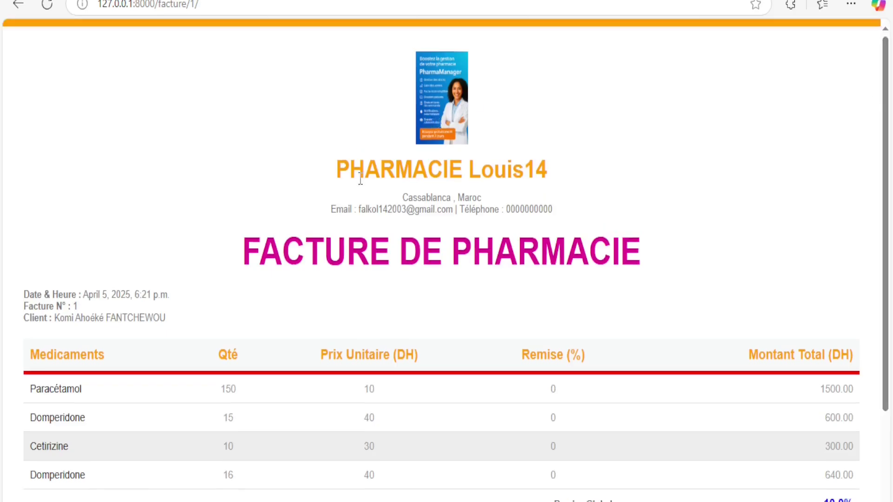
double_click(388, 175)
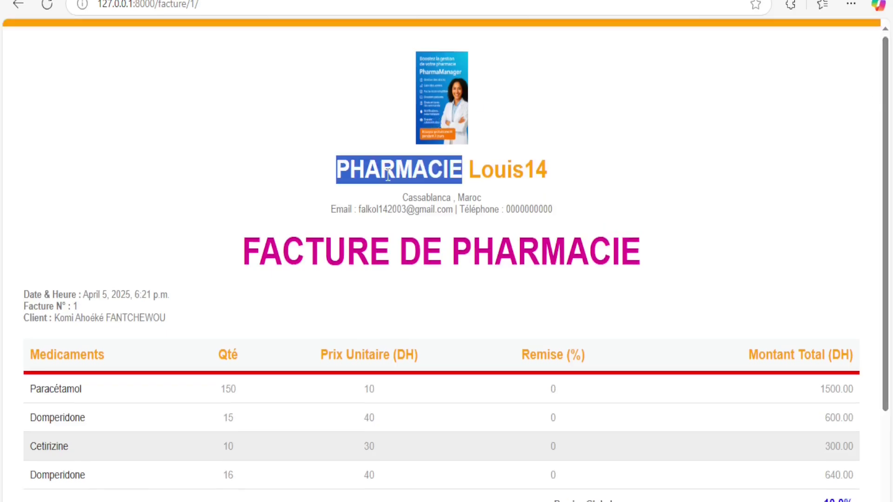
triple_click(511, 176)
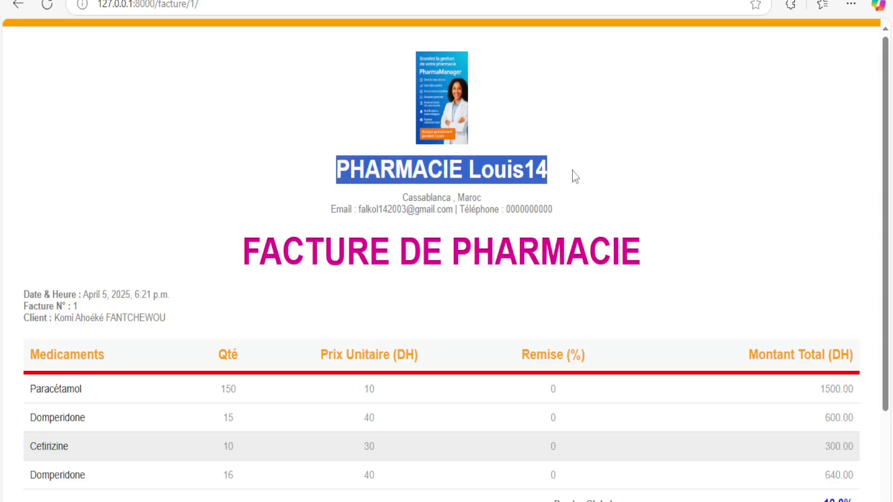
double_click(440, 195)
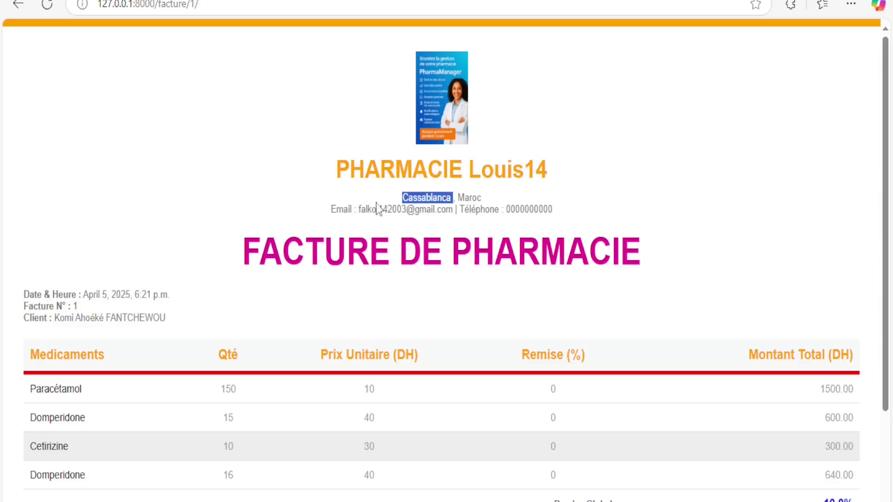
Highlight the pharmacy's phone number and the remark text on the invoice, and look over the invoice from header to totals
left_click(521, 212)
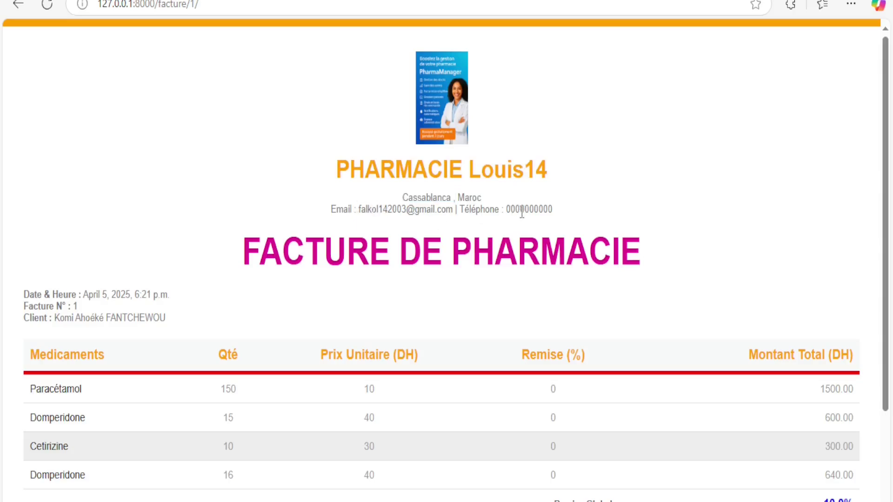
double_click(521, 212)
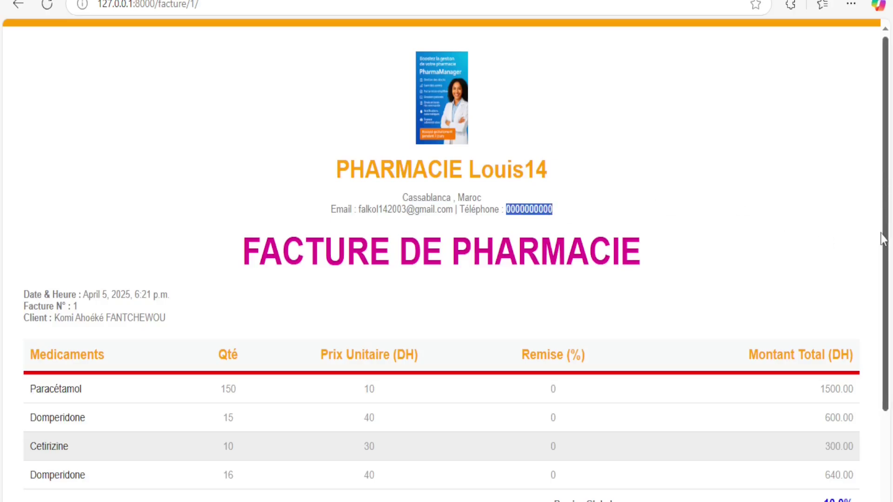
left_click_drag(880, 259, 890, 423)
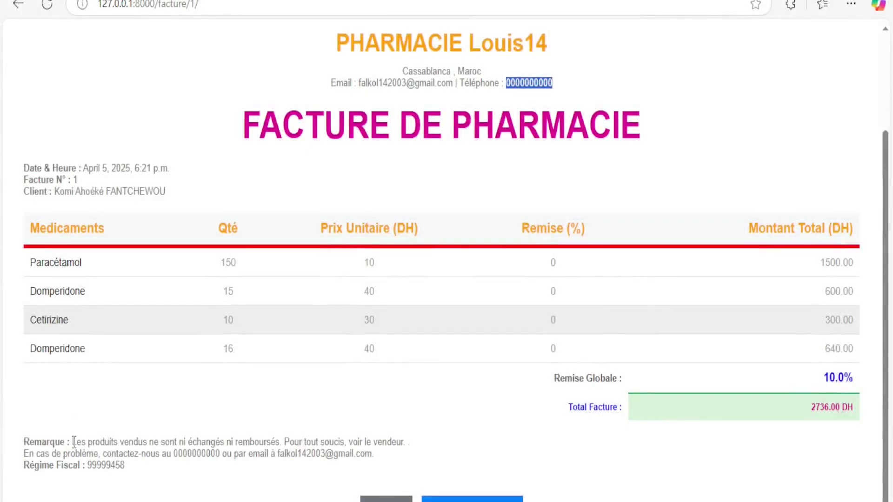
left_click_drag(73, 442, 384, 451)
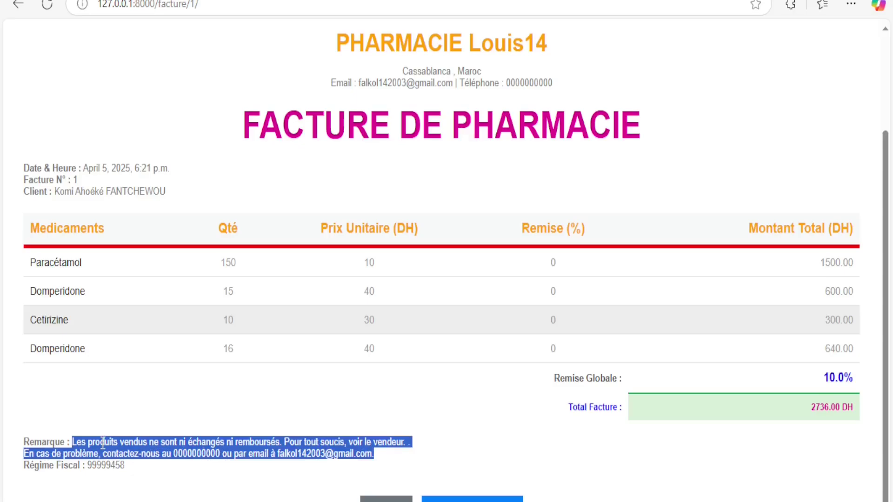
left_click(197, 455)
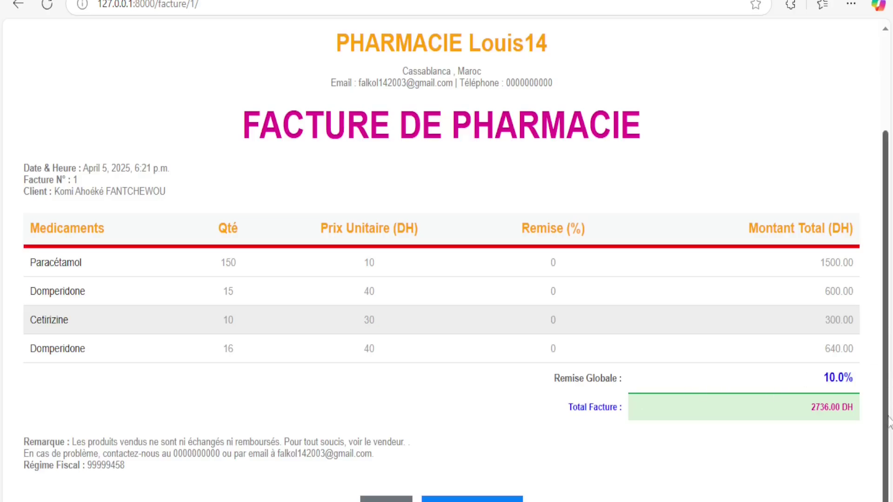
left_click_drag(890, 424, 891, 190)
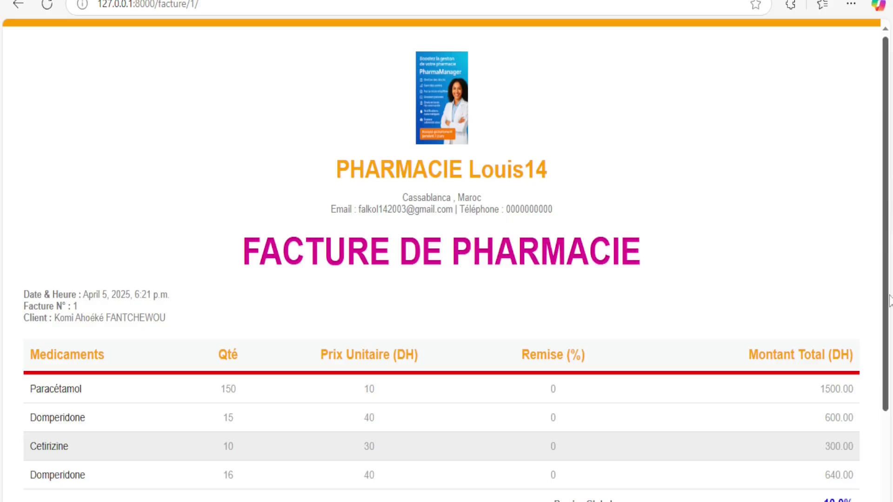
left_click_drag(891, 301, 891, 431)
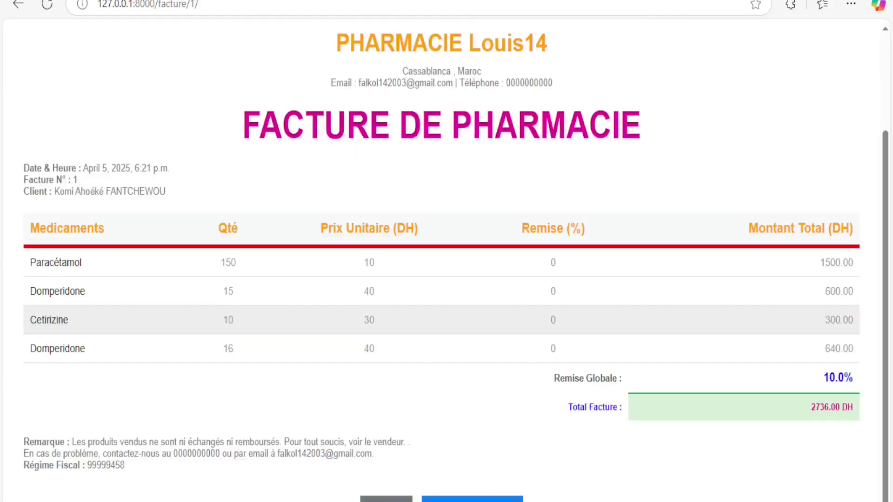
Preview the invoice for printing, check the print settings and all pages, and cancel without printing
left_click(473, 500)
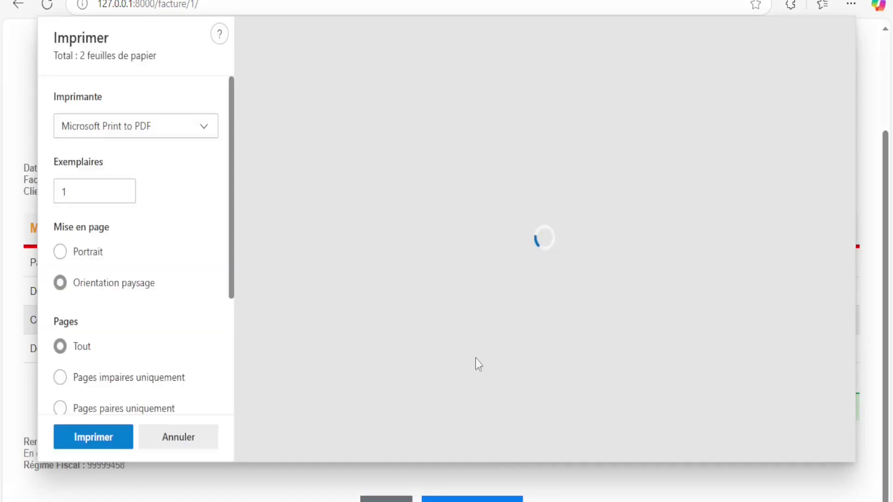
scroll(231, 393, "down", 4)
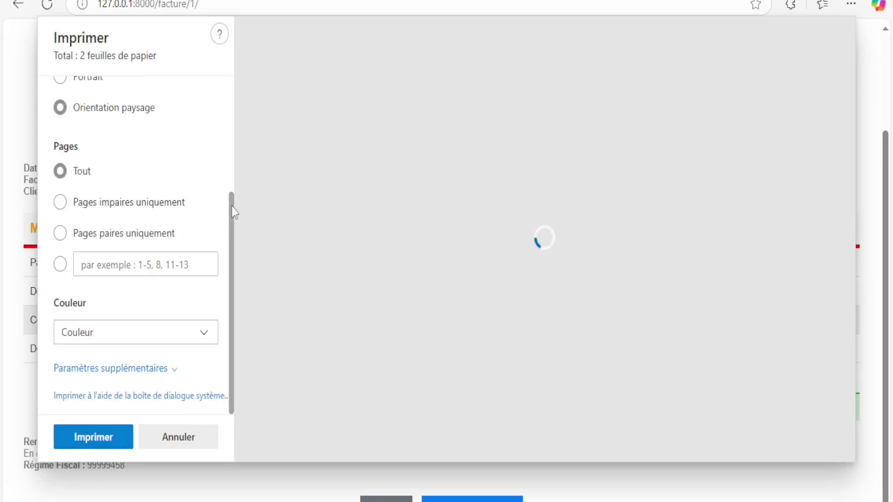
left_click_drag(232, 207, 232, 91)
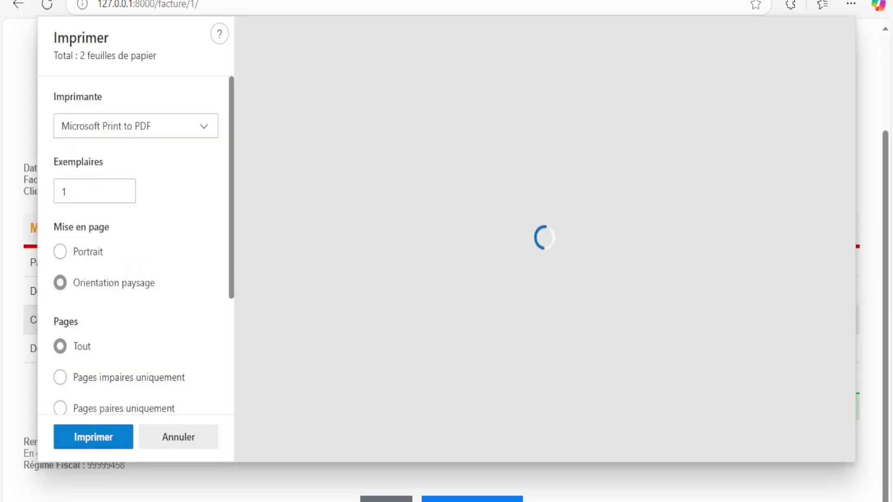
left_click(210, 129)
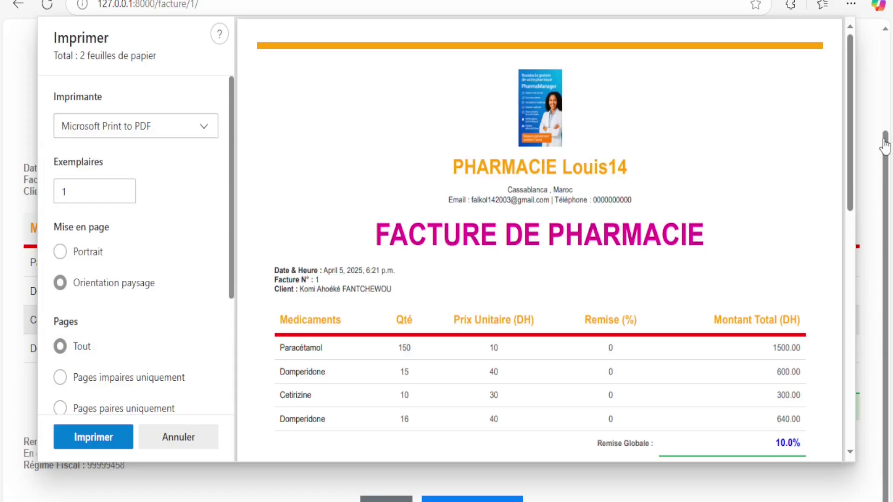
scroll(850, 174, "down", 10)
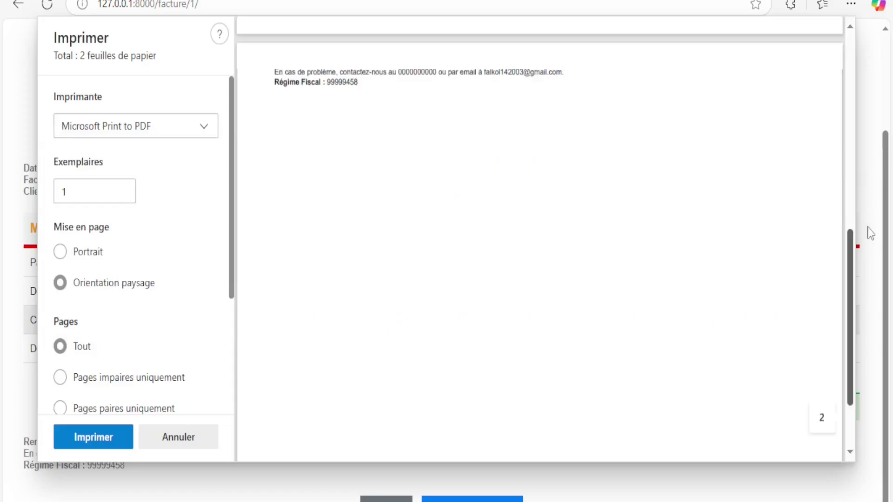
scroll(497, 163, "up", 10)
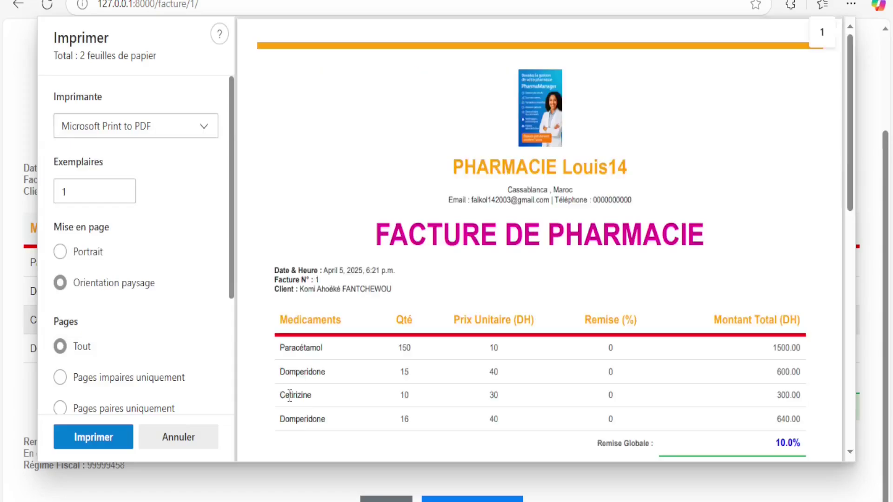
left_click(213, 441)
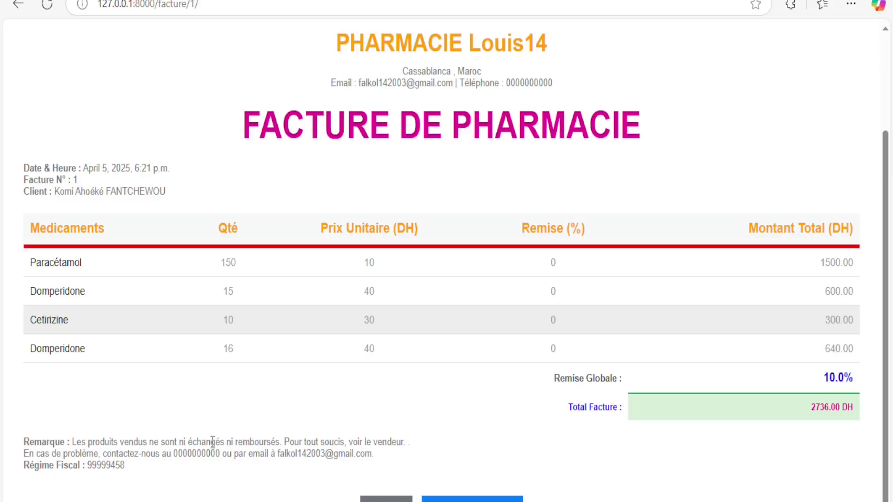
Leave the invoice for the sales history and search its invoices for LMLML
left_click(386, 499)
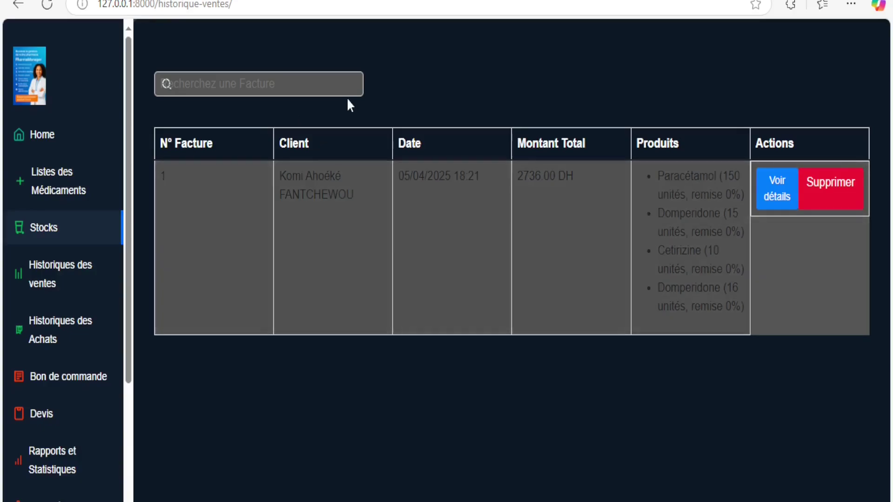
left_click(323, 85)
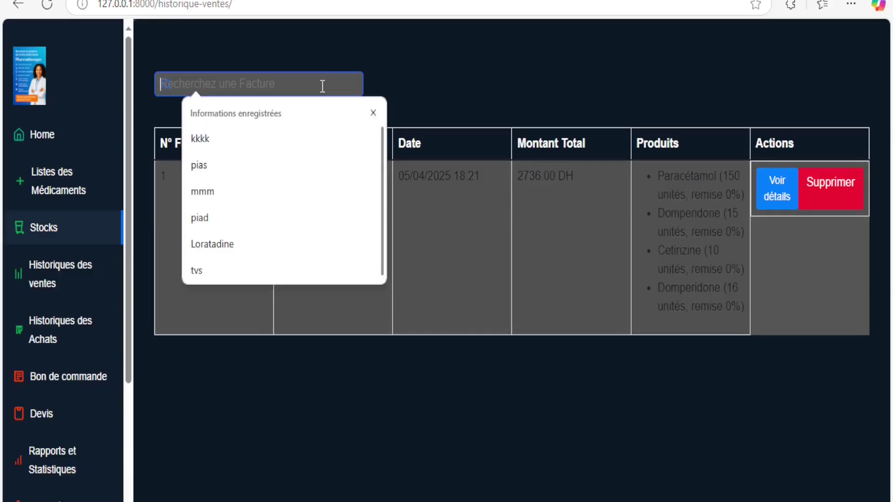
type("LMLML")
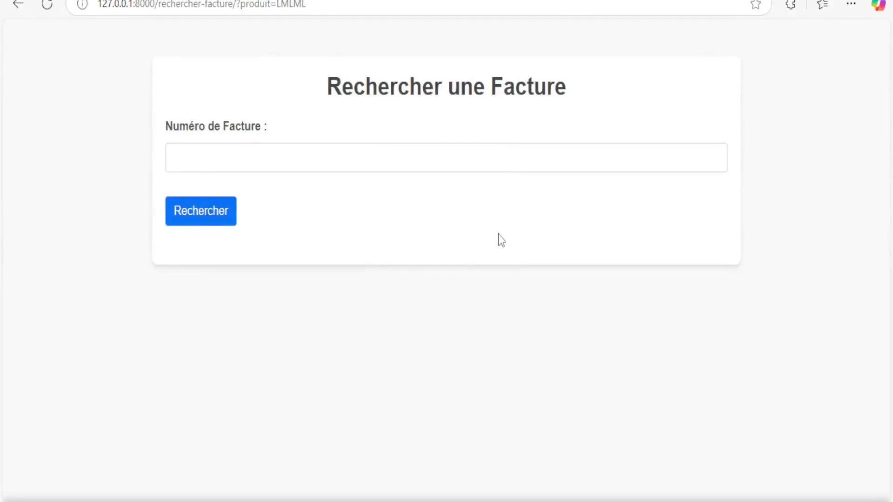
Search for invoice number 16
left_click(497, 164)
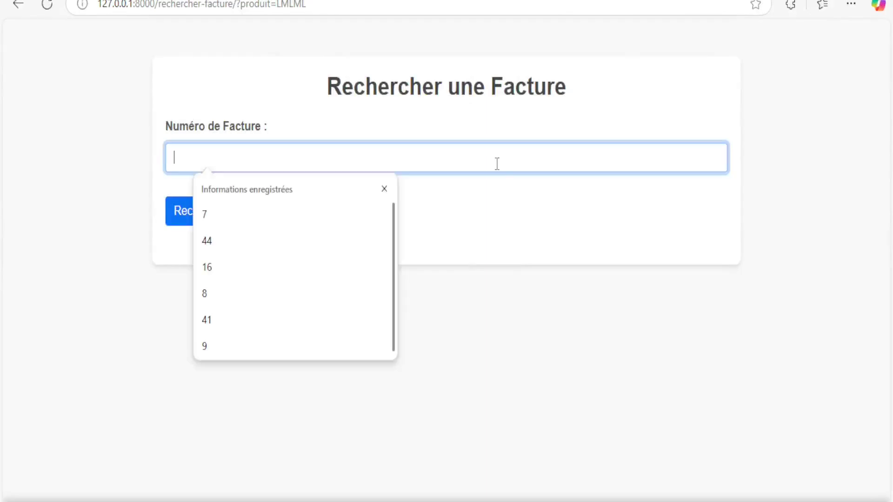
type("&")
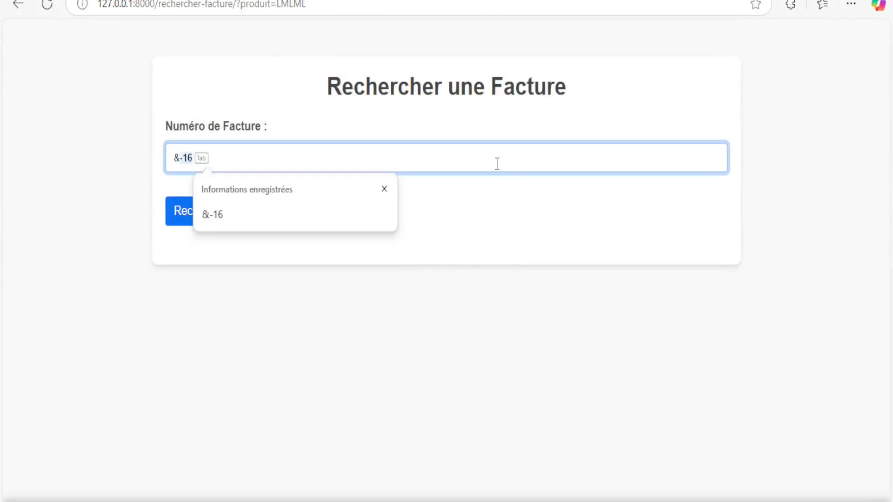
key("BackSpace")
type("16")
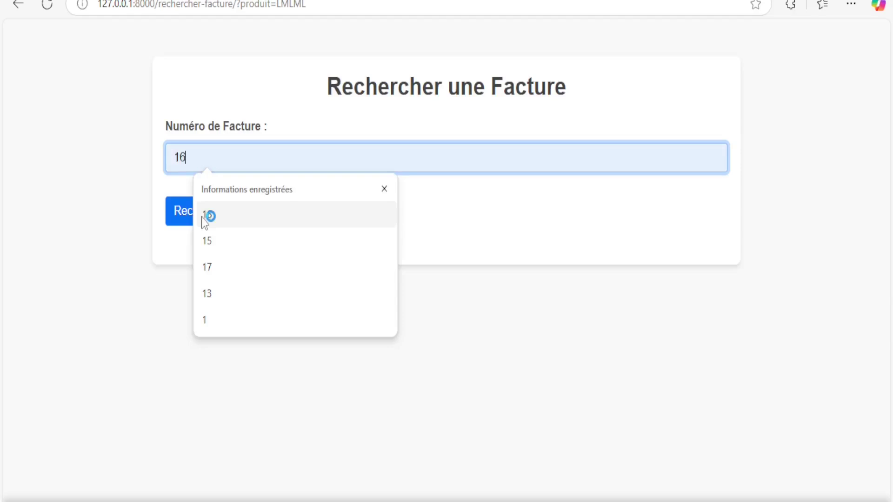
left_click(203, 217)
left_click(206, 227)
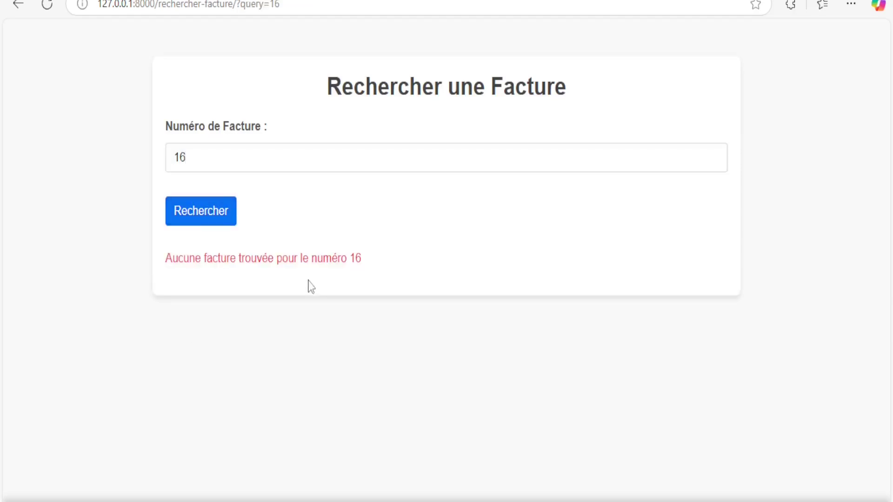
Change the invoice number to 1 and run the search again
left_click(195, 157)
key("BackSpace")
left_click(174, 213)
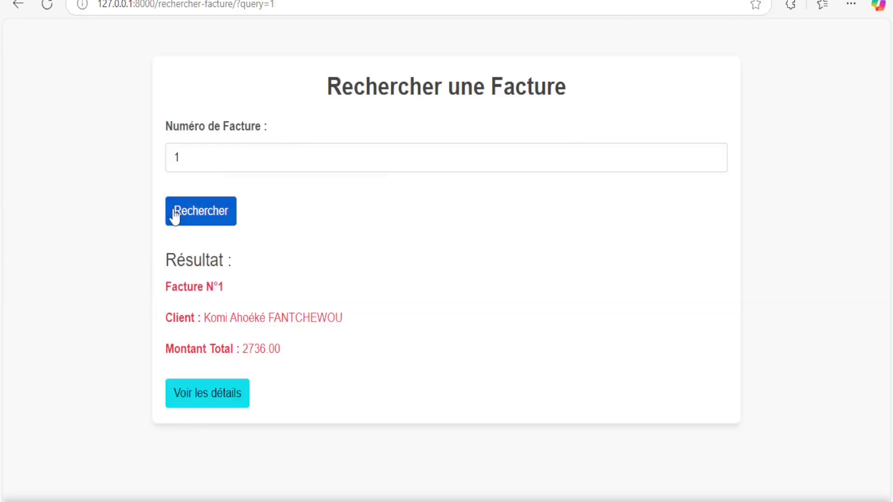
Open the details of the found invoice, review it down to the totals and remarks, and return to the sales history
left_click(232, 405)
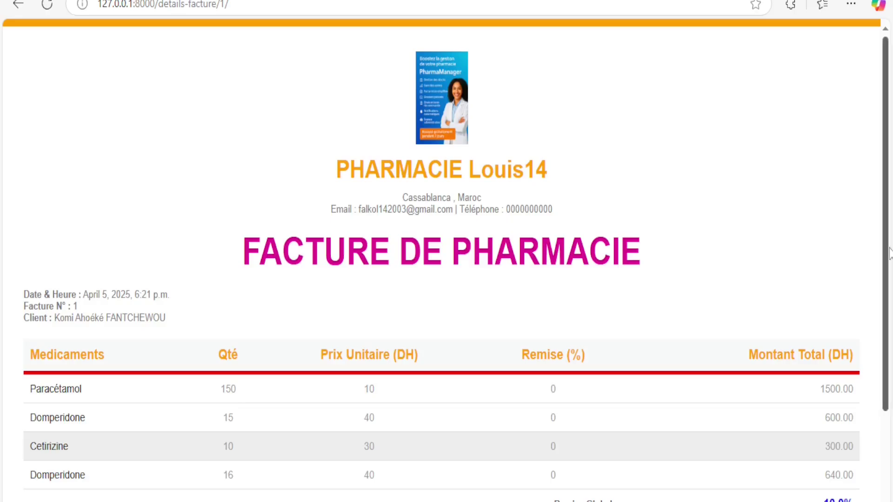
left_click_drag(889, 254, 890, 358)
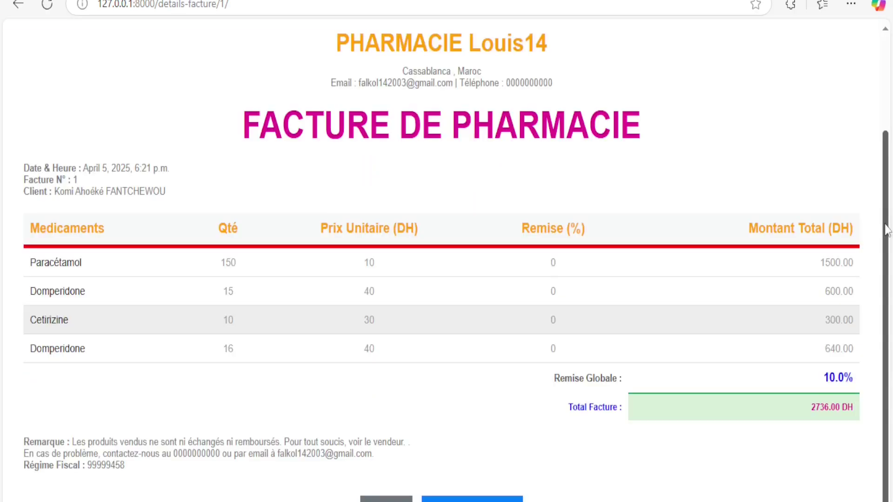
left_click_drag(886, 229, 867, 414)
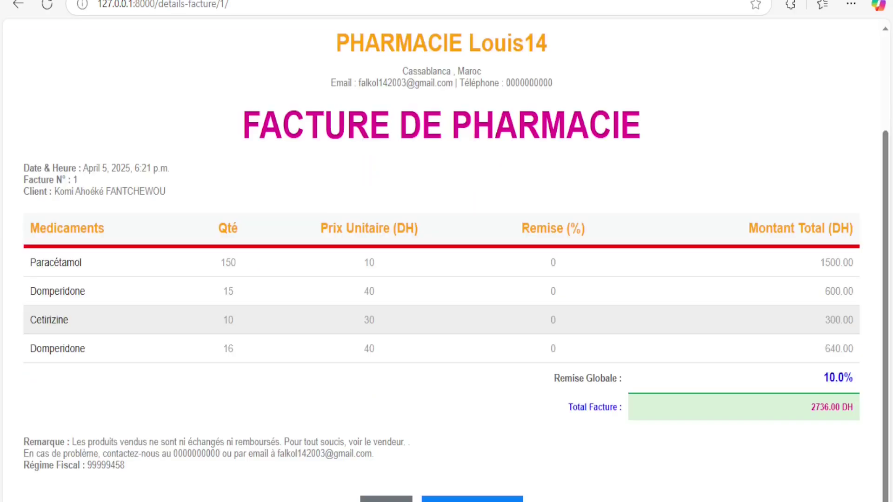
key("alt+Left")
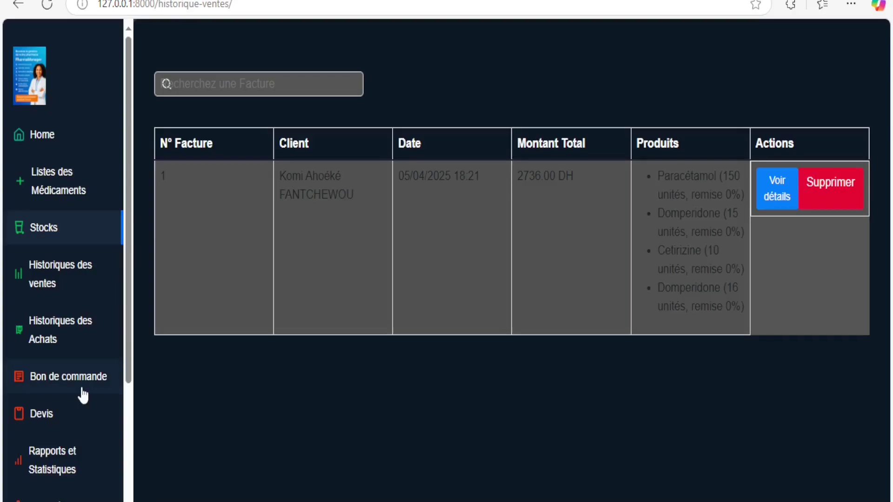
Open the stock list and search its medicines for PARAMCE
left_click(79, 239)
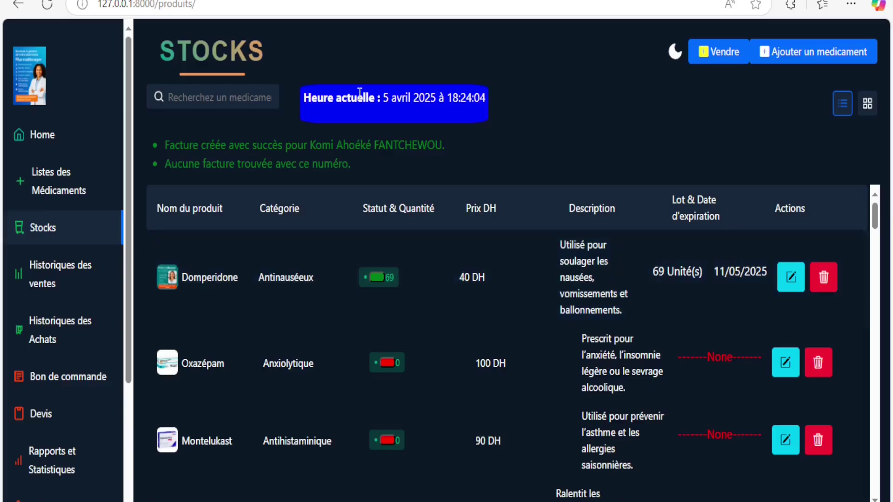
left_click(241, 100)
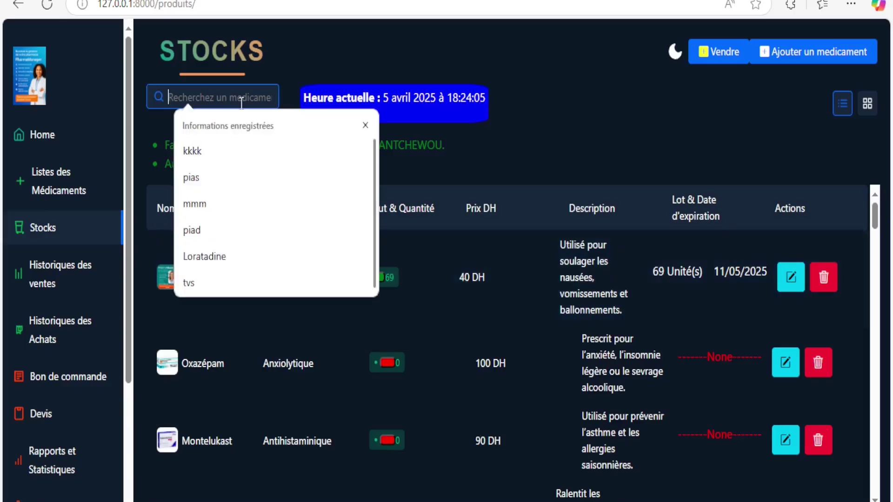
type("P")
key("BackSpace")
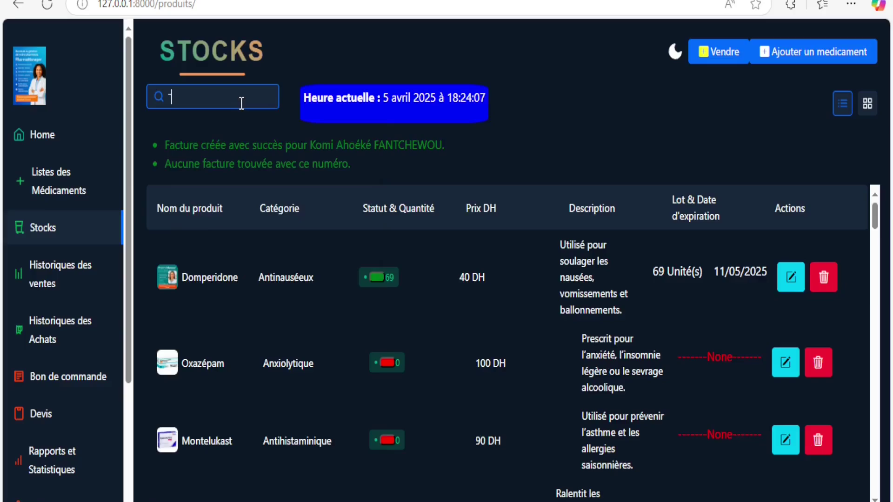
type("PARAMCE")
key("Return")
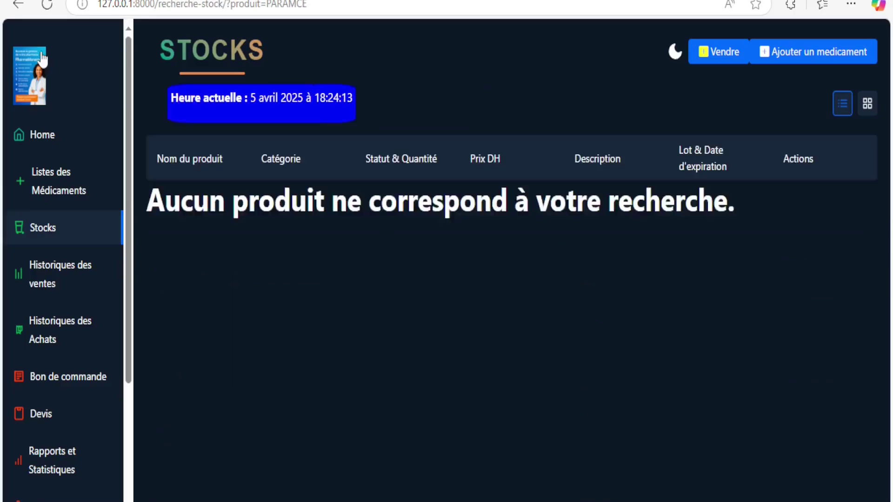
Reload the full stock list, search it for paracétamol, and switch the result to card view
left_click(42, 56)
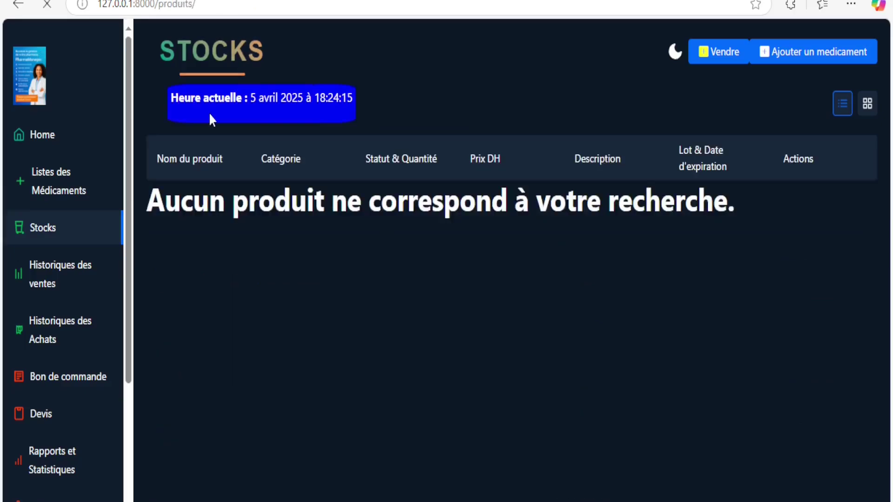
left_click(243, 98)
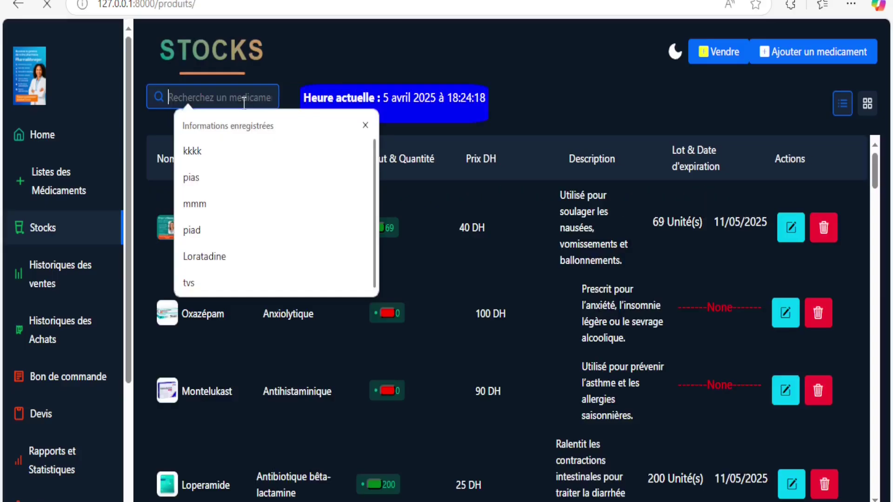
type("p")
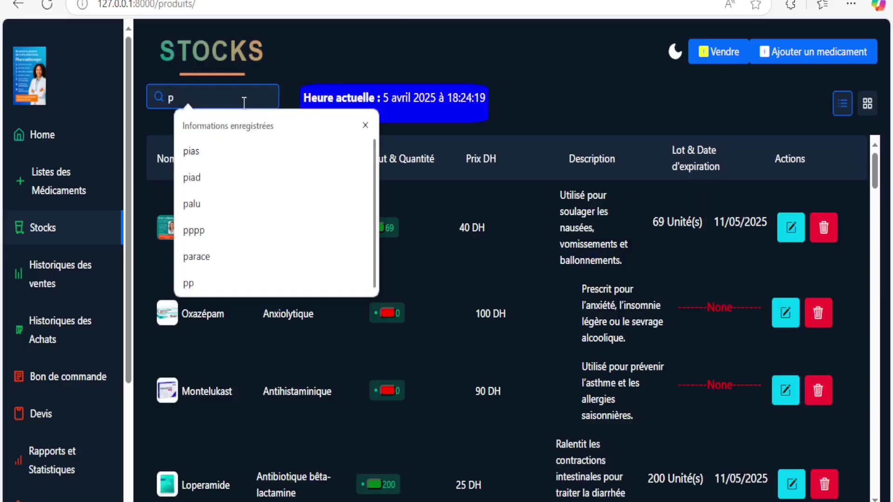
type("AR")
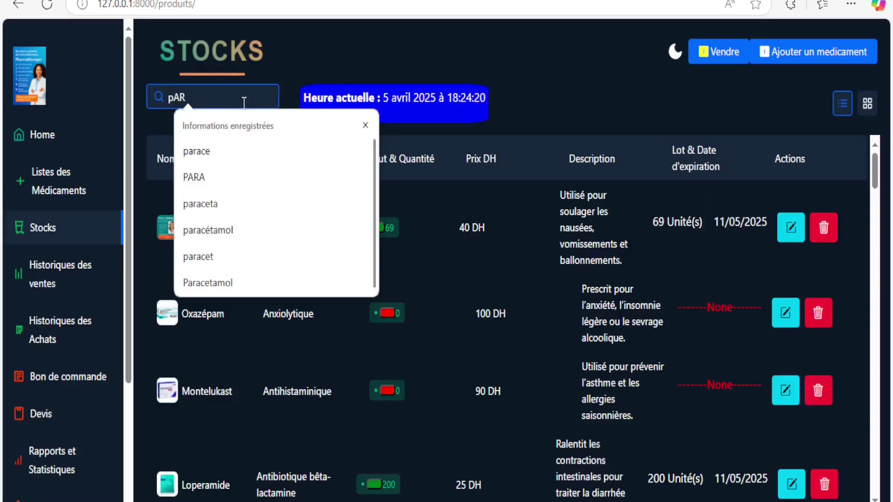
key("BackSpace")
key("BackSpace")
type("aracétamol")
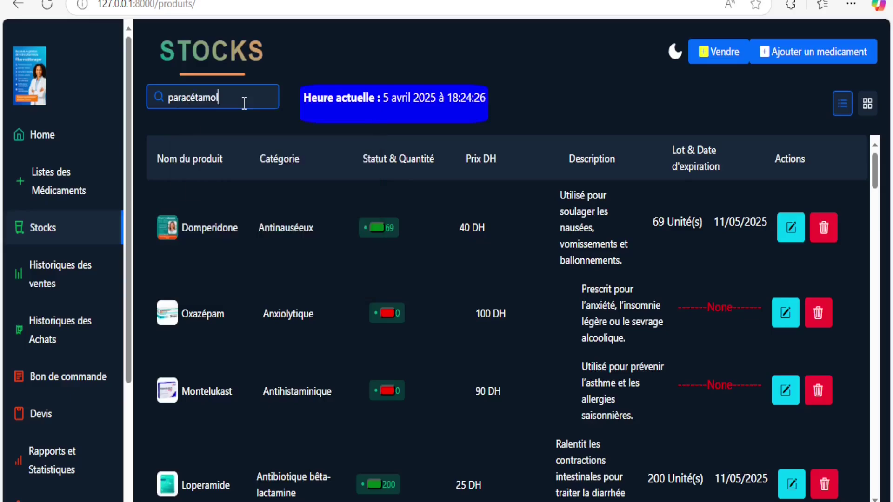
key("Return")
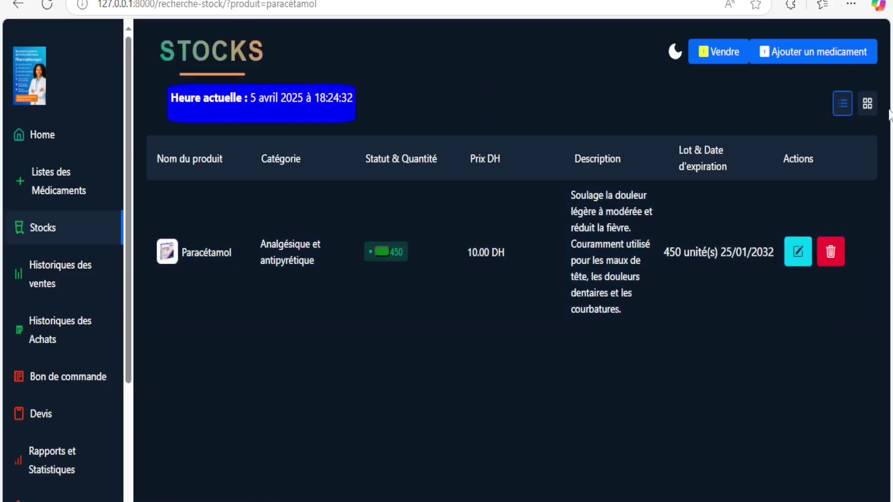
left_click(868, 103)
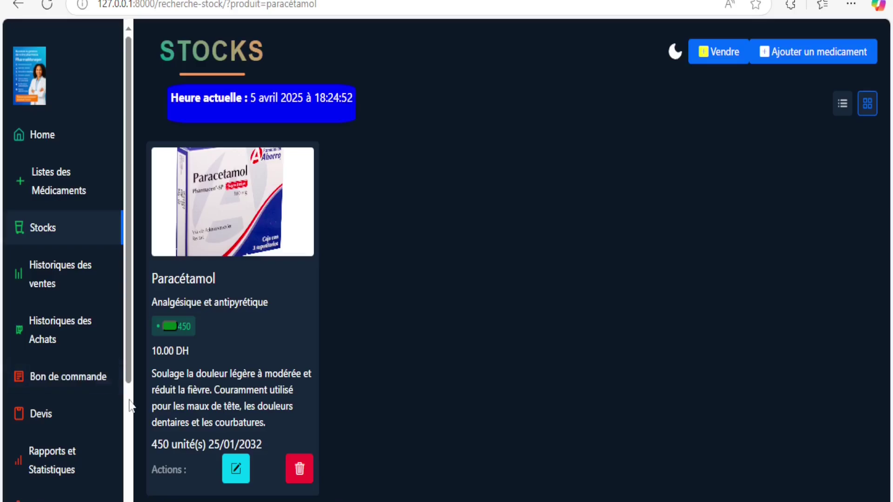
scroll(129, 401, "down", 4)
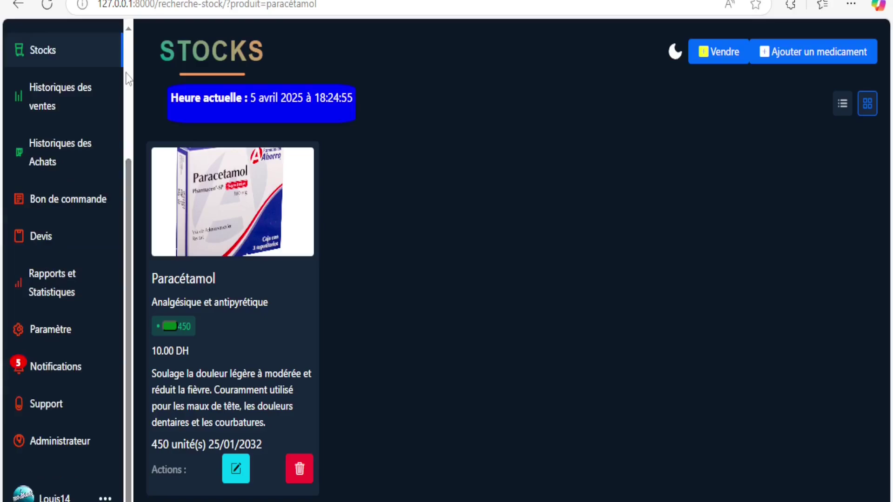
scroll(124, 139, "up", 4)
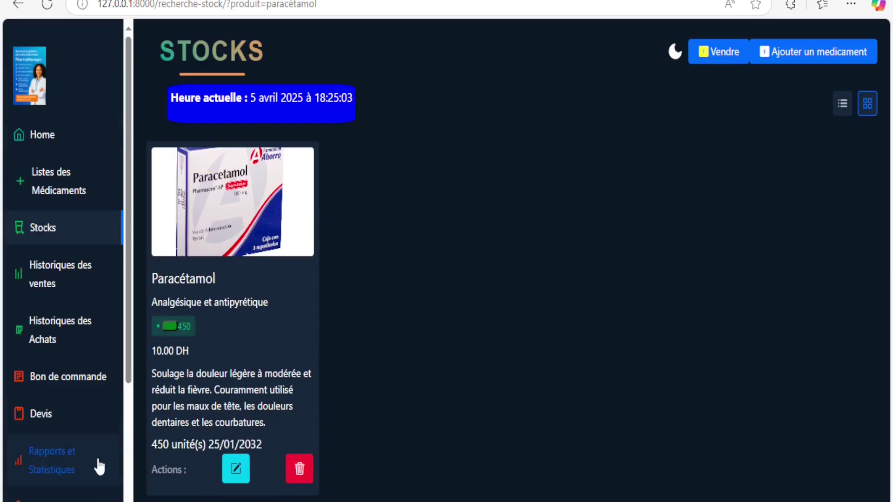
scroll(129, 372, "down", 3)
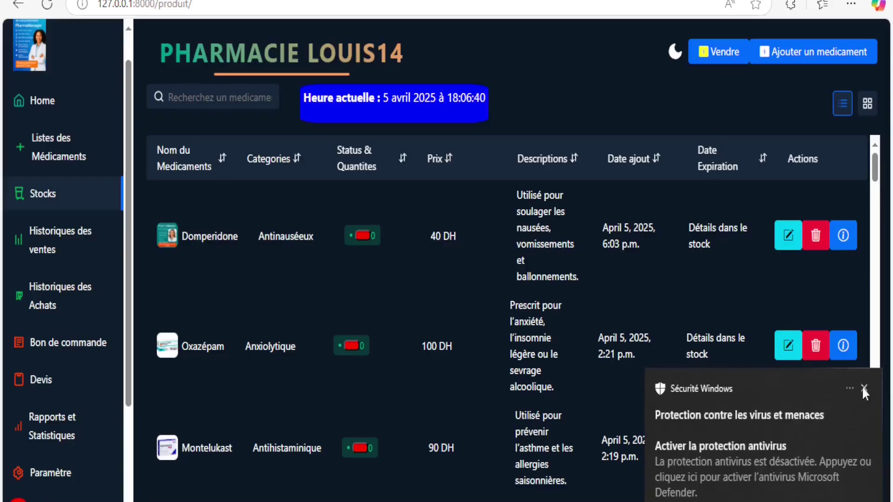
Dismiss the Windows security notification and open the stock list to check the medicine quantities
left_click(863, 389)
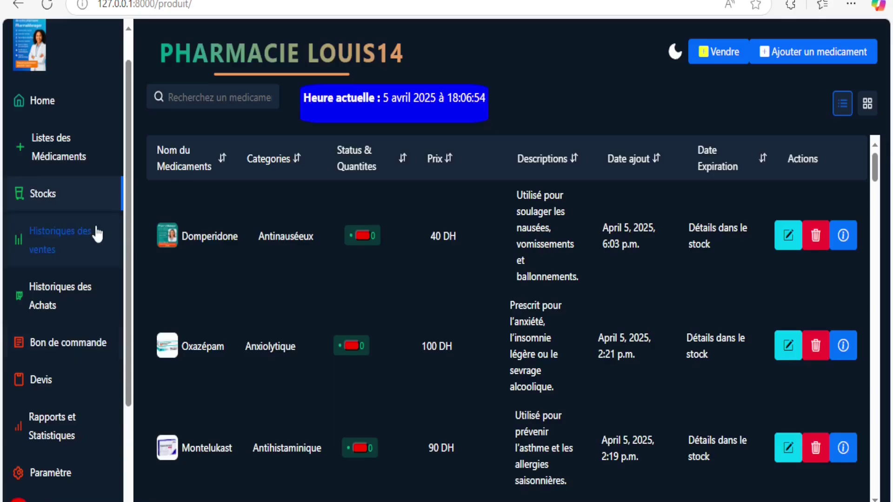
left_click(73, 207)
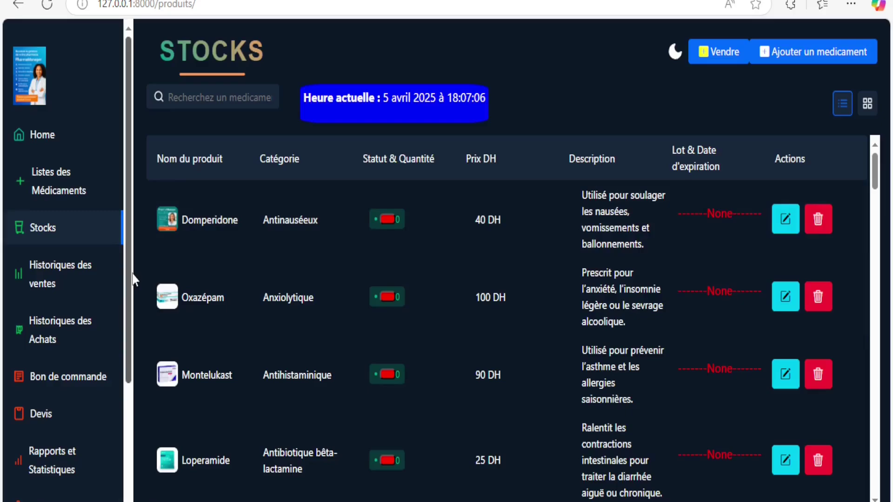
scroll(125, 358, "down", 2)
scroll(123, 353, "up", 2)
Start a new purchase from the purchase history, using the saved Moroccan supplier address and a global discount of 2
left_click(84, 331)
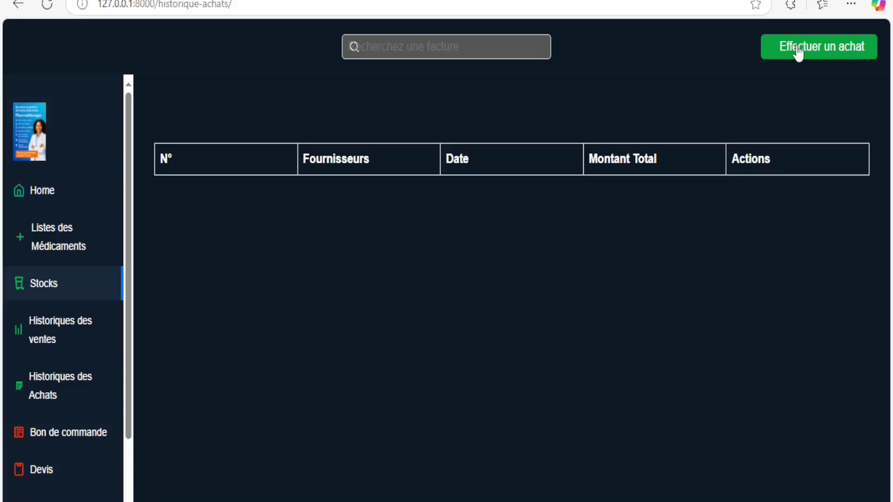
left_click(798, 53)
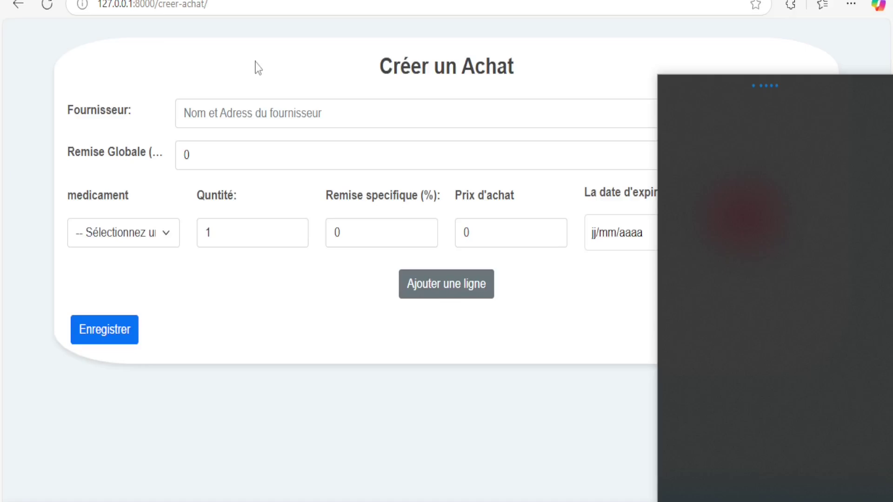
left_click(235, 115)
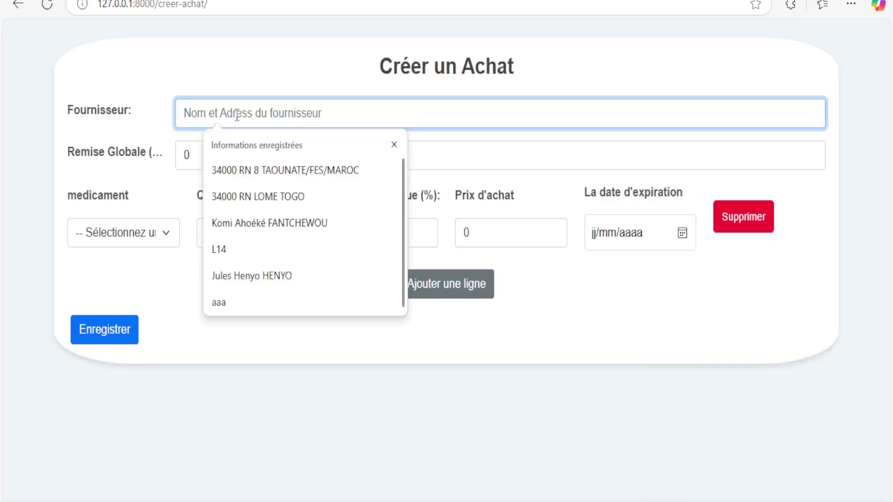
left_click(308, 169)
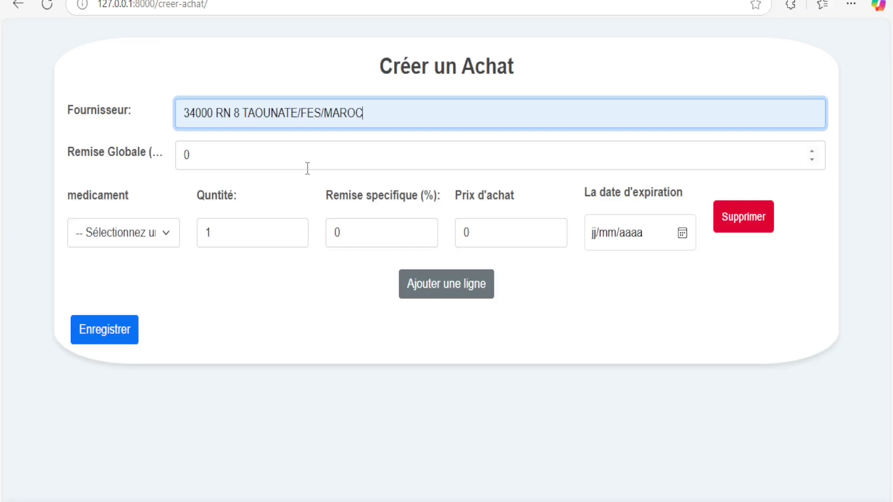
left_click(252, 157)
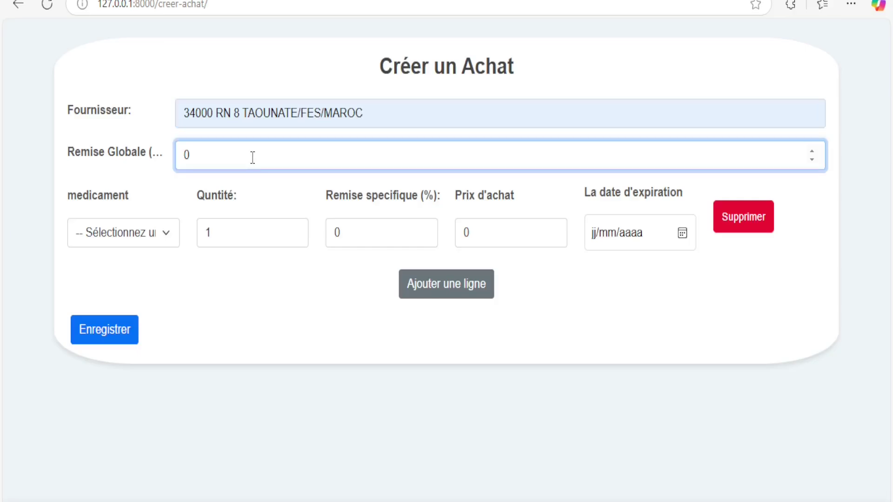
type("2")
key("Delete")
Fill the first purchase line with the first-listed Domperidone, quantity 100, purchase price 50 and expiration date 11/05/2025
left_click(174, 232)
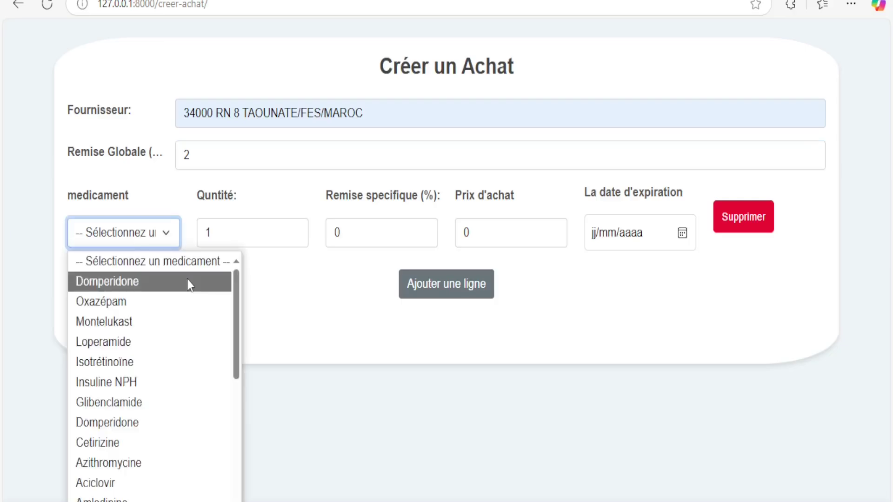
left_click(187, 281)
left_click(268, 234)
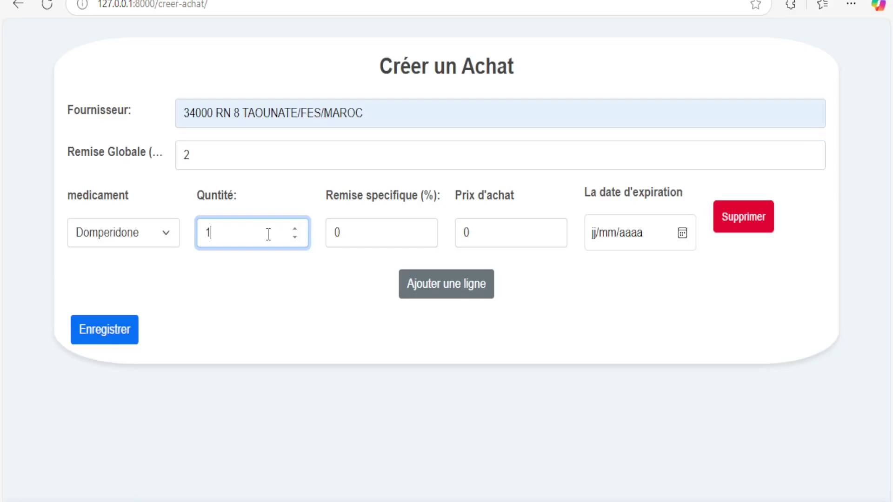
type("00")
left_click(464, 232)
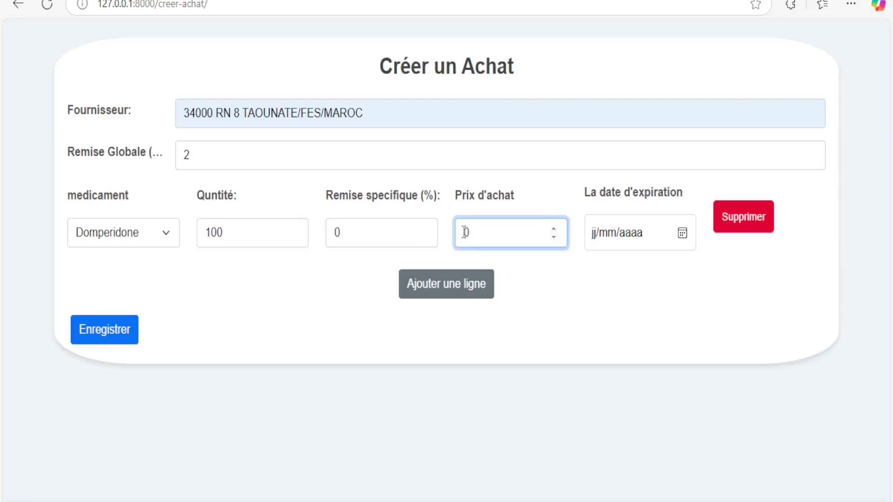
type("5")
left_click(682, 234)
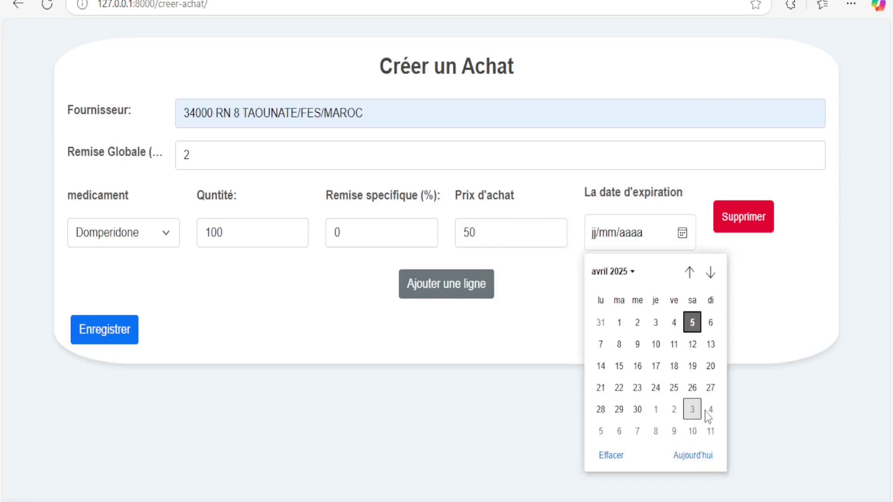
left_click(711, 431)
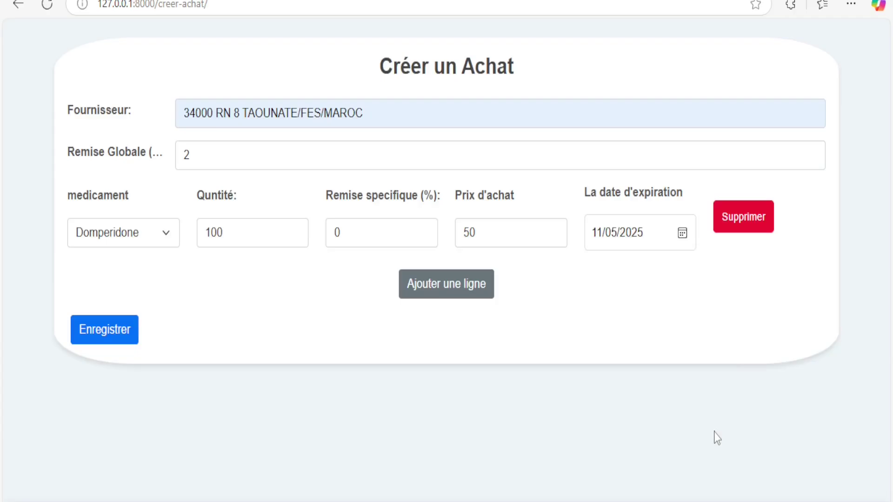
Add a purchase line for Cetirizine with quantity 100, purchase price 40 and expiration date 04/05/2025
left_click(446, 284)
left_click(124, 312)
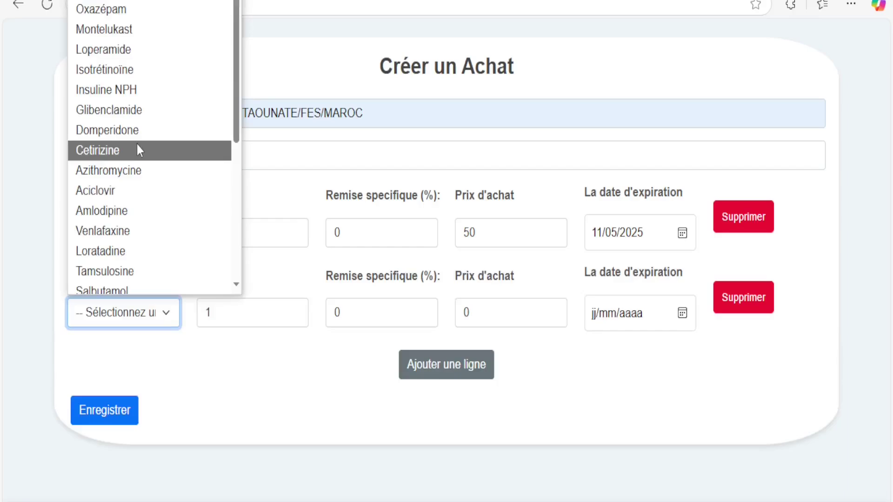
left_click(137, 150)
left_click(279, 313)
type("00")
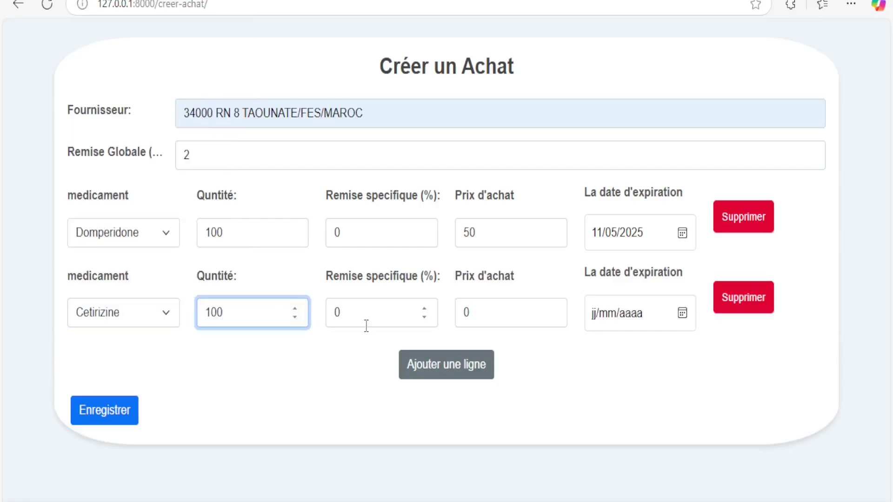
left_click(543, 315)
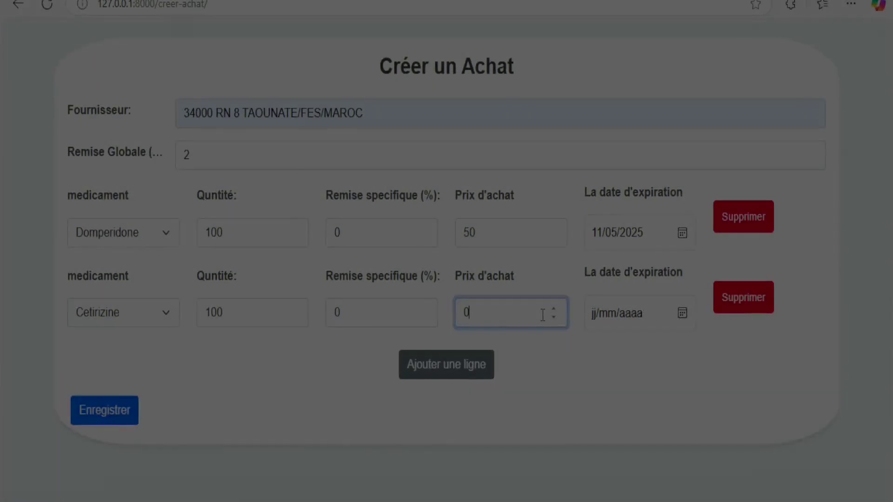
key("BackSpace")
type("40")
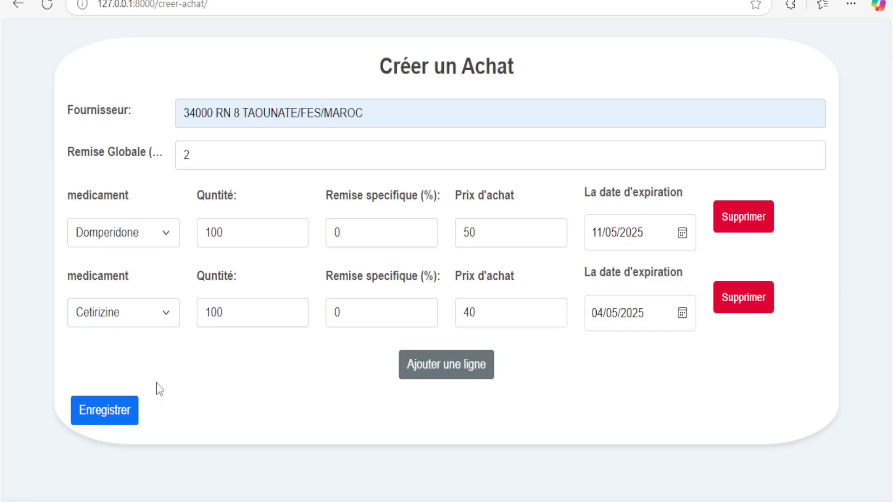
Add a purchase line for Loperamide with quantity 200, purchase price 50 and expiration date 11/05/2025
left_click(446, 364)
left_click(118, 393)
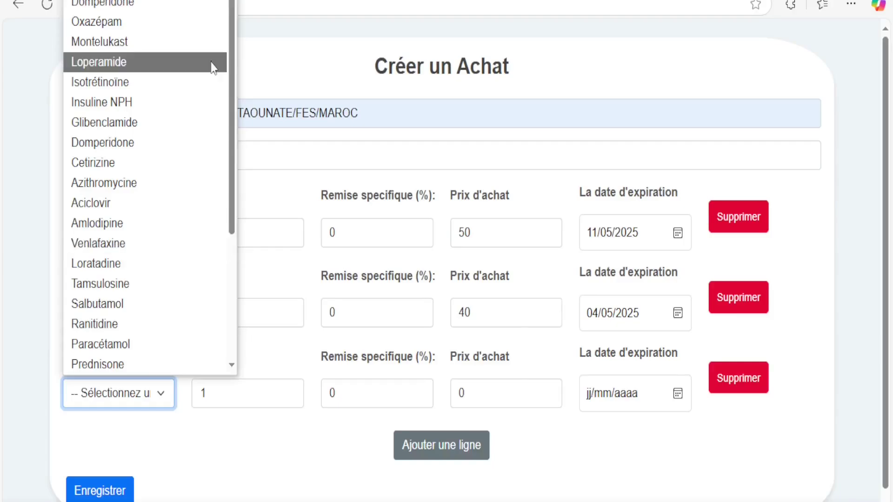
left_click(210, 63)
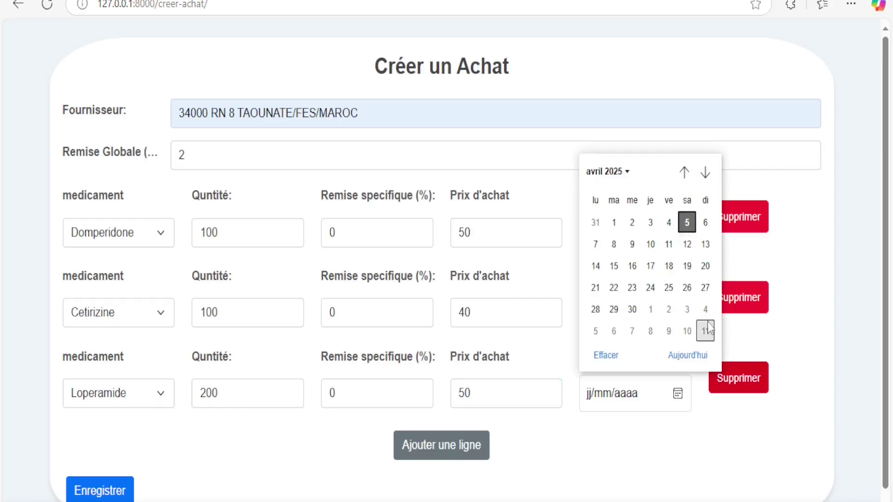
left_click(707, 323)
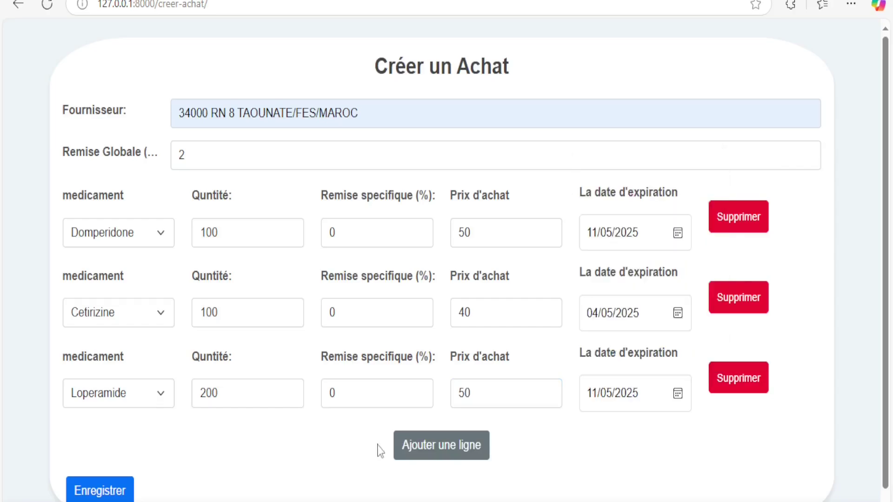
Add a purchase line for Amlodipine with quantity 1000, specific discount 40%, purchase price 300 and expiration date 11/05/2025
left_click(404, 445)
left_click(153, 474)
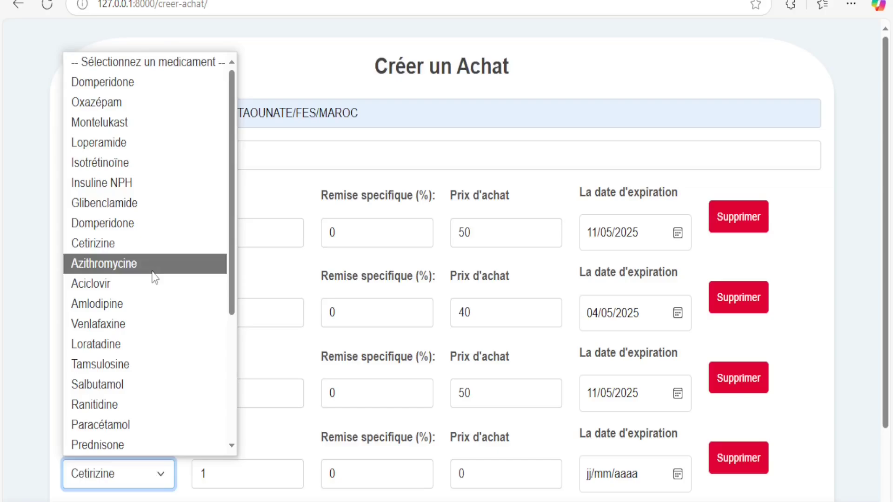
left_click(164, 304)
left_click(232, 473)
type("0")
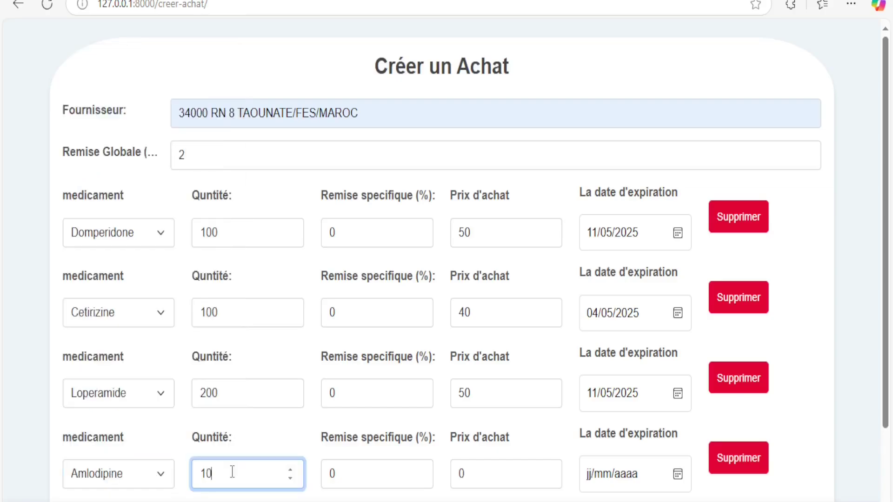
type("00")
left_click(350, 474)
type("4")
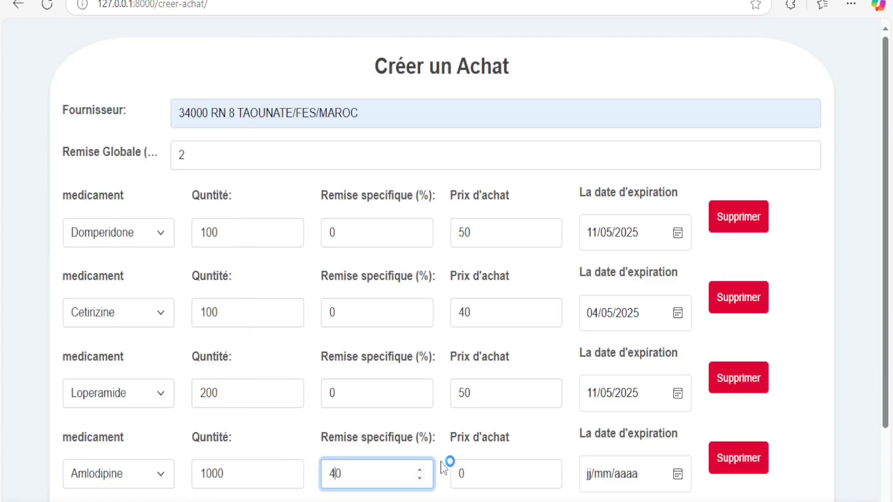
left_click(454, 473)
type("300")
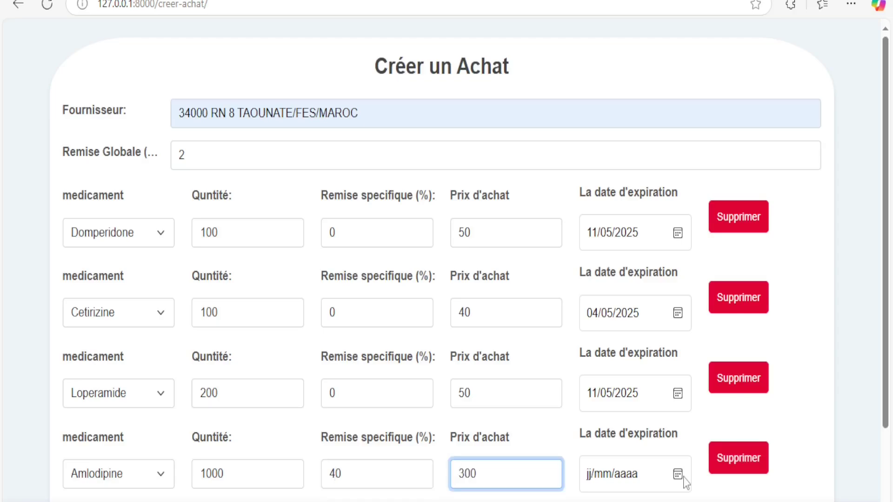
left_click(678, 475)
left_click(705, 412)
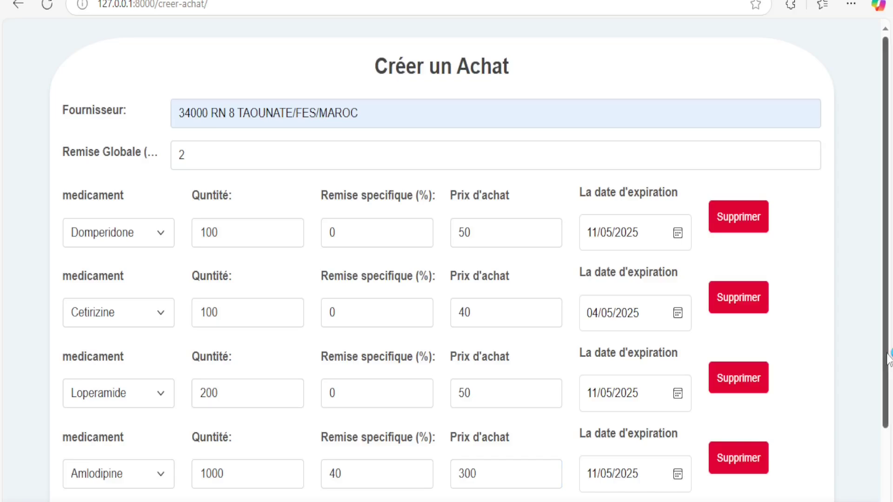
scroll(888, 358, "down", 3)
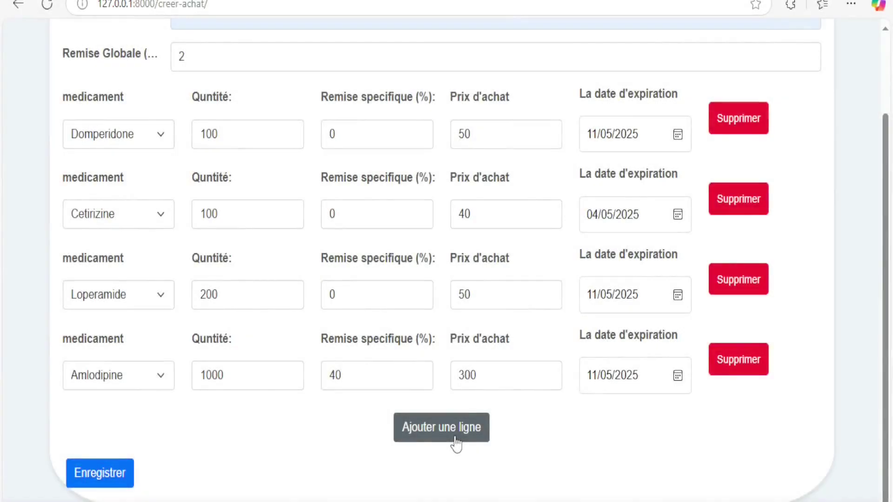
Add a purchase line for Paracétamol with quantity 100, purchase price 10 and expiration date 23/08/2026
left_click(456, 444)
left_click(169, 465)
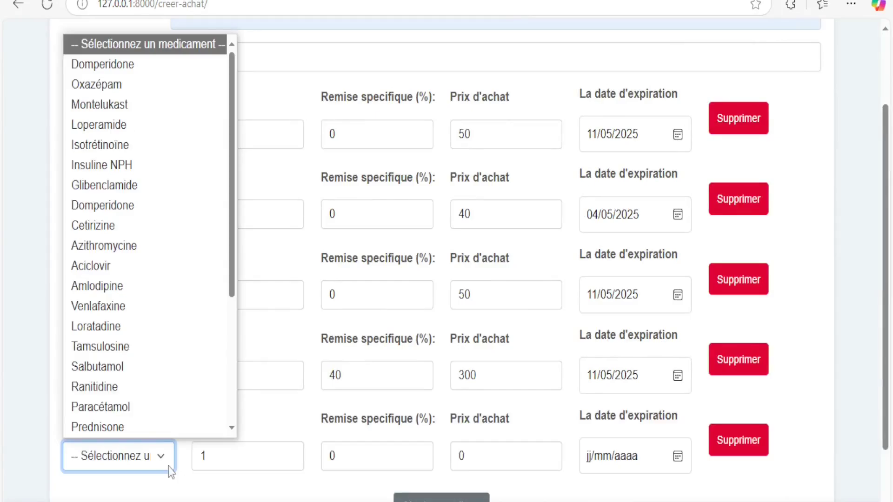
left_click(100, 406)
left_click(225, 451)
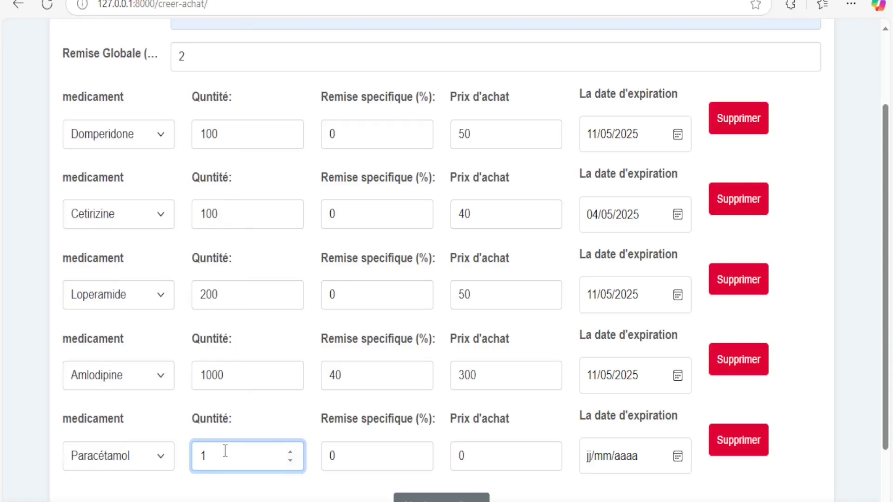
type("00")
left_click(549, 453)
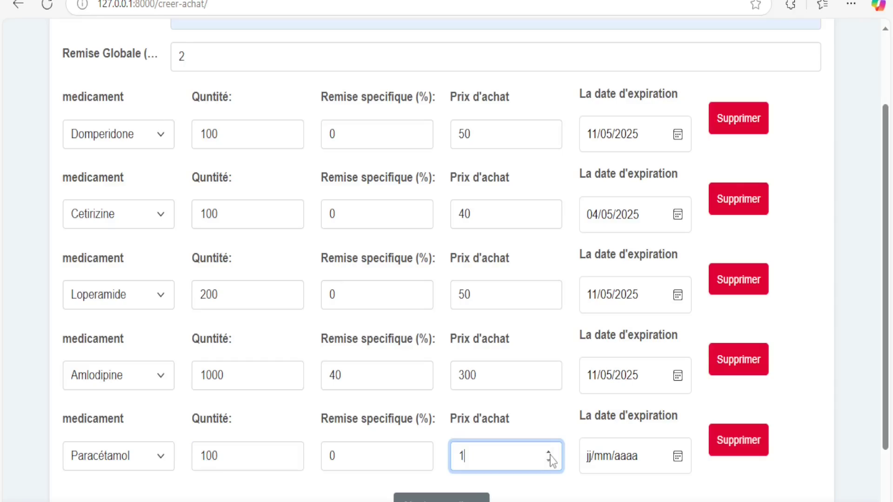
type("0")
left_click(679, 457)
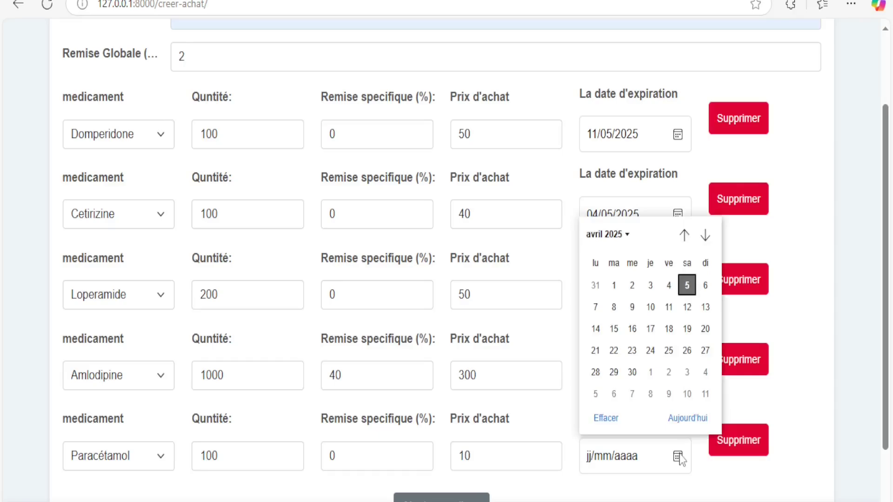
left_click(705, 236)
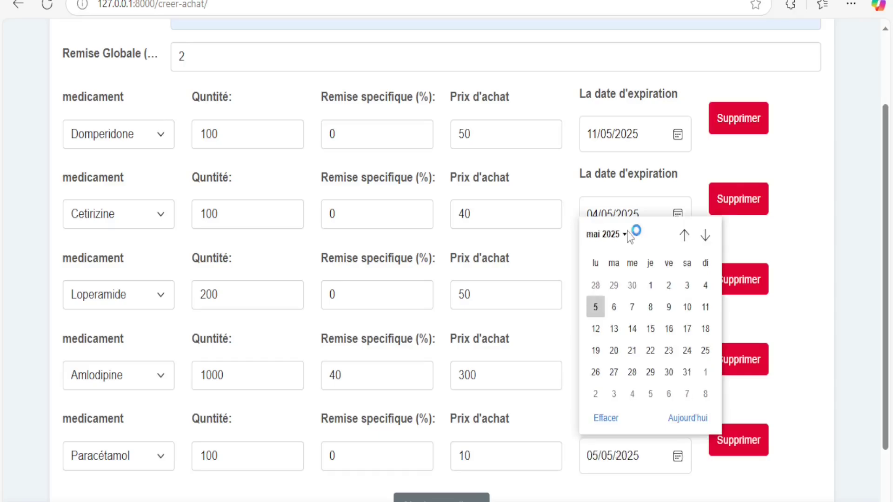
left_click(624, 234)
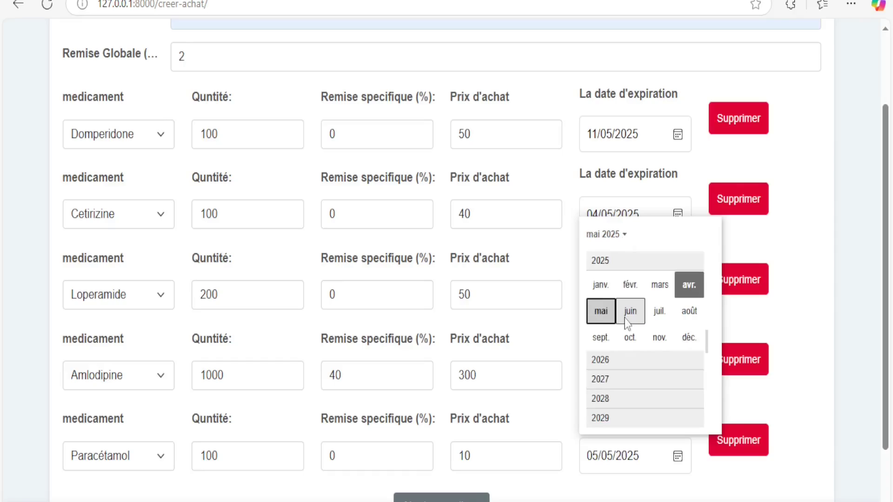
scroll(668, 373, "down", 2)
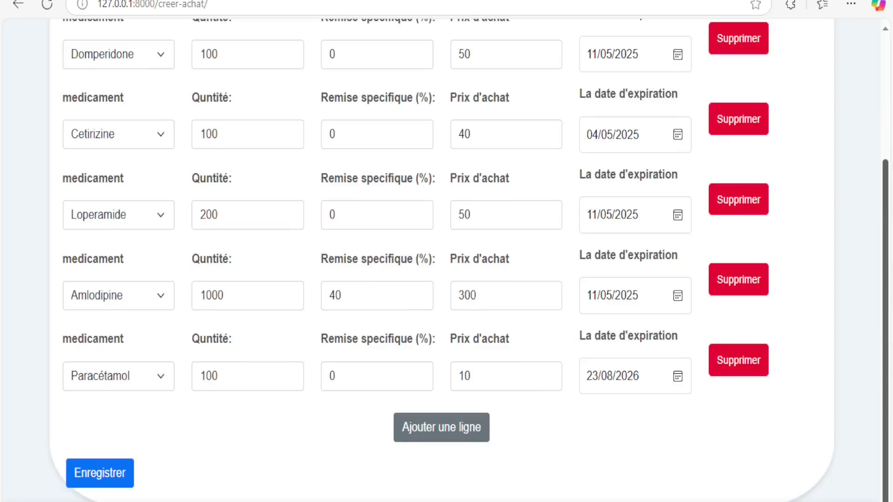
Save the purchase, cancel printing its invoice and go back from the invoice details
left_click(100, 473)
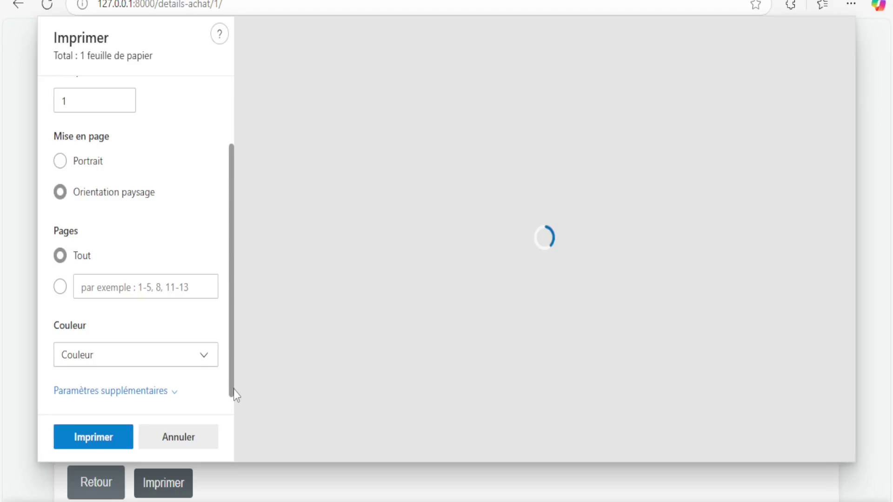
left_click(178, 437)
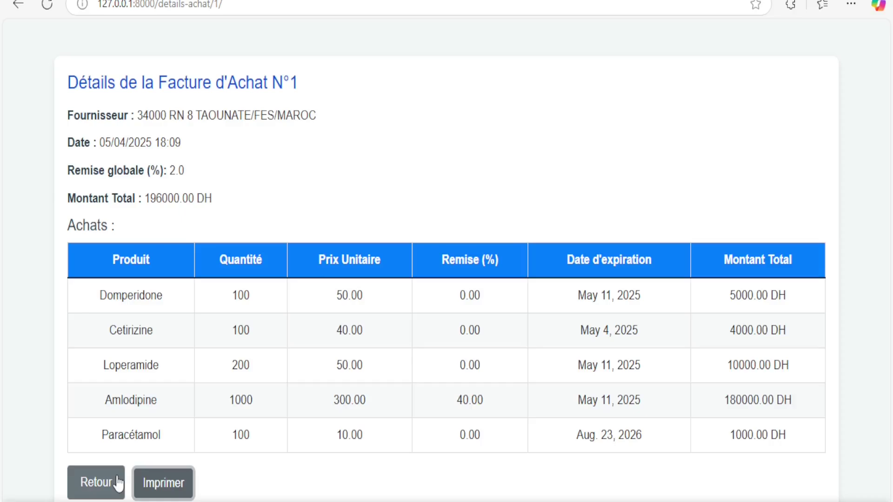
left_click(119, 483)
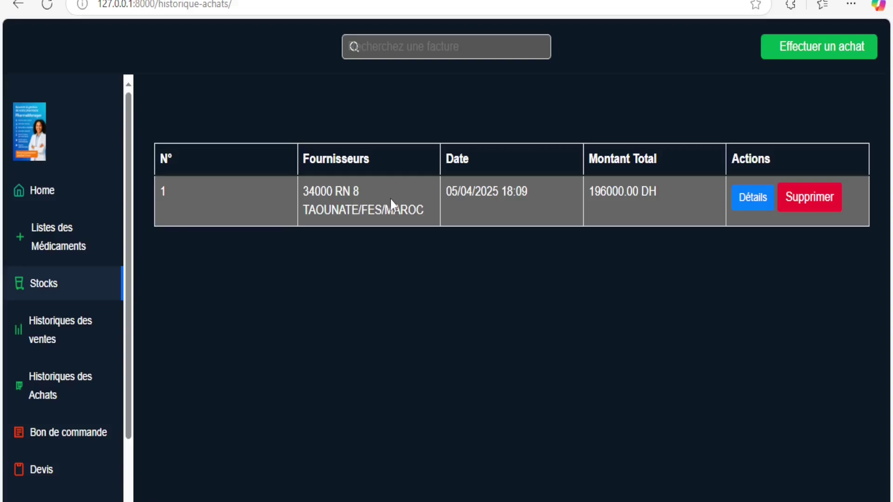
Search the purchase invoices for invoice number 9
left_click(241, 155)
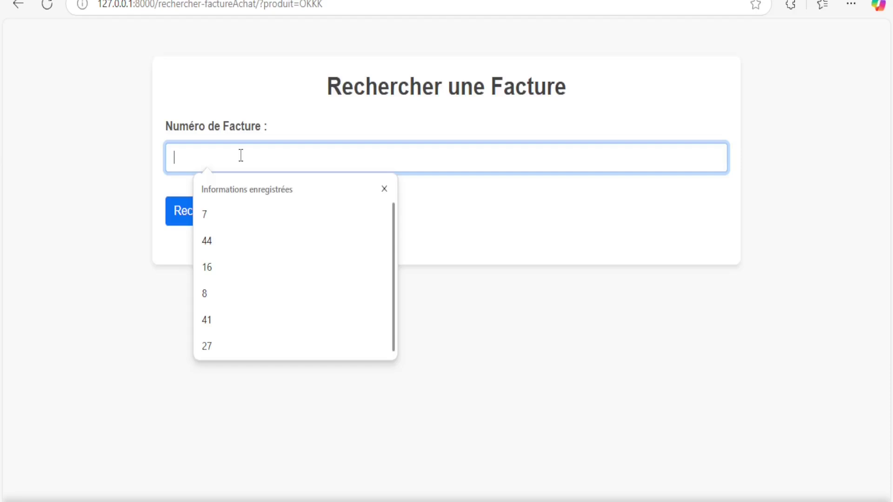
type("9")
key("Return")
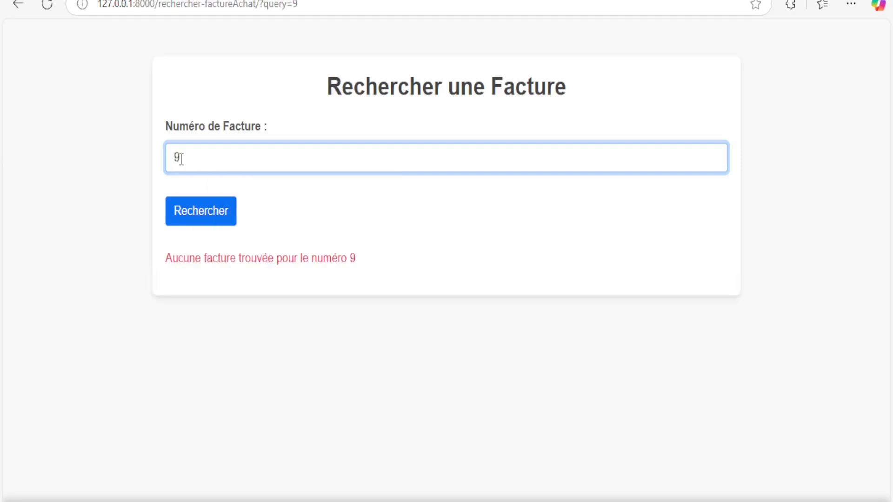
Search the purchase invoices for invoice number 1 and open its details
key("BackSpace")
type("1")
left_click(212, 228)
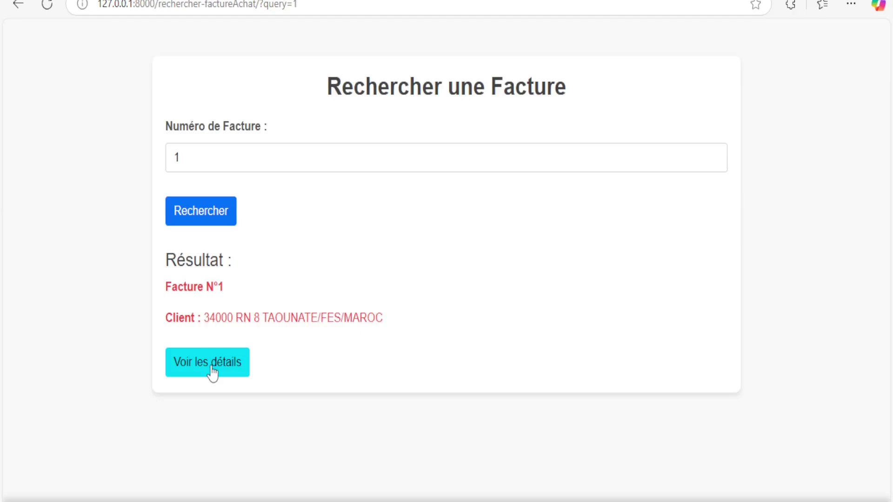
left_click(212, 372)
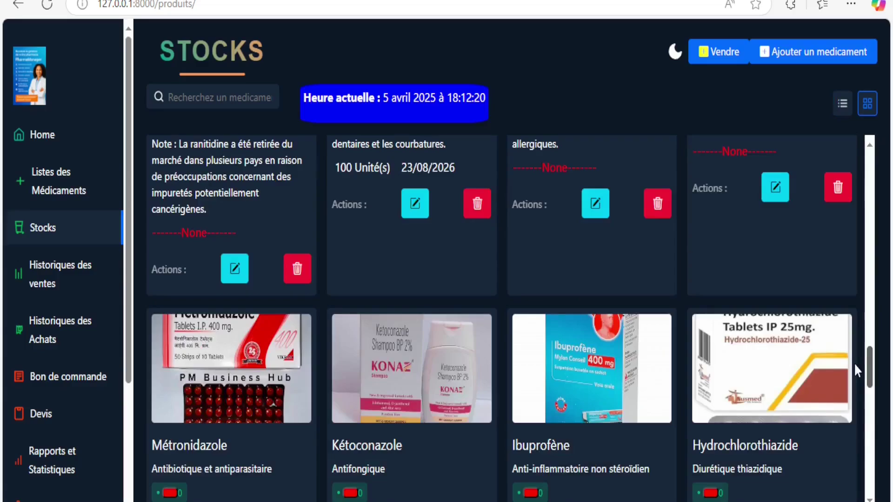
Search the medicine stock for "paracet"
left_click(245, 98)
type("p")
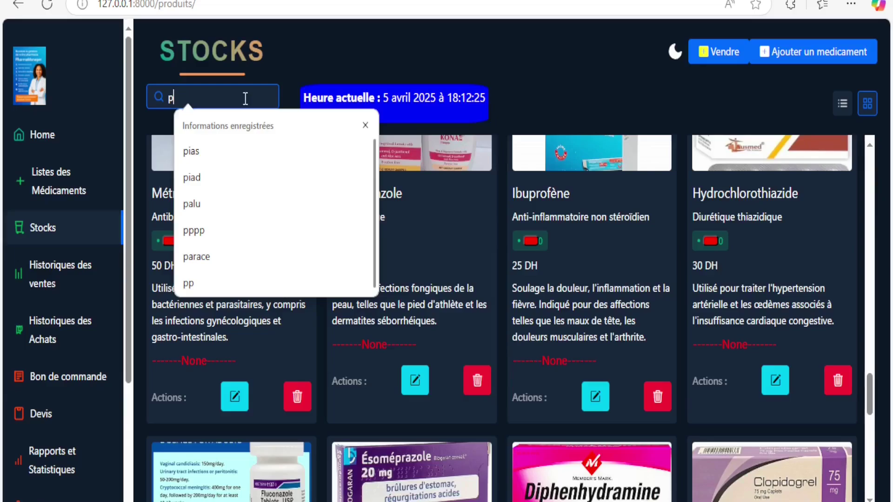
type("aracet")
key("Return")
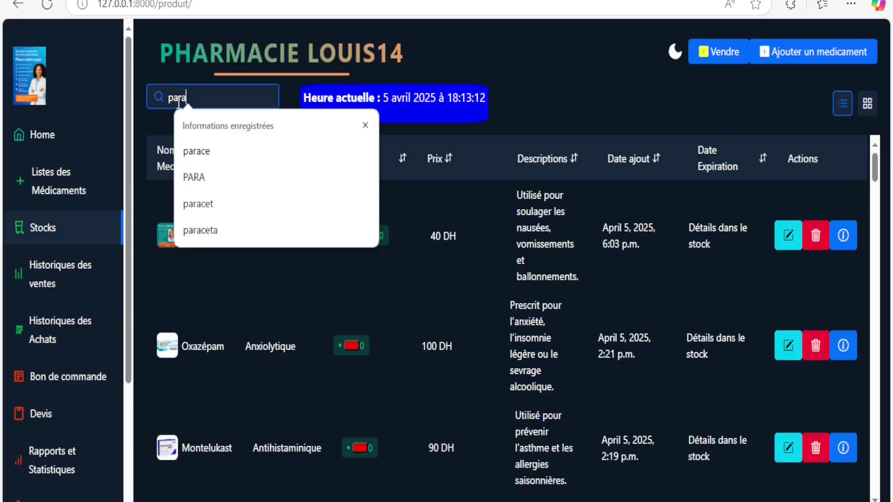
Clear the search text in the medicines list and enter "Paraceta" instead
key("BackSpace")
key("BackSpace")
key("BackSpace")
key("BackSpace")
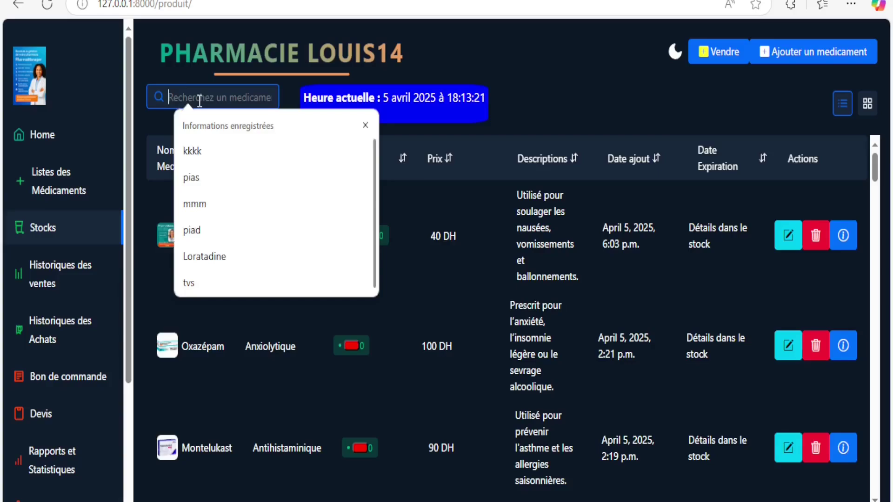
type("Paraceta")
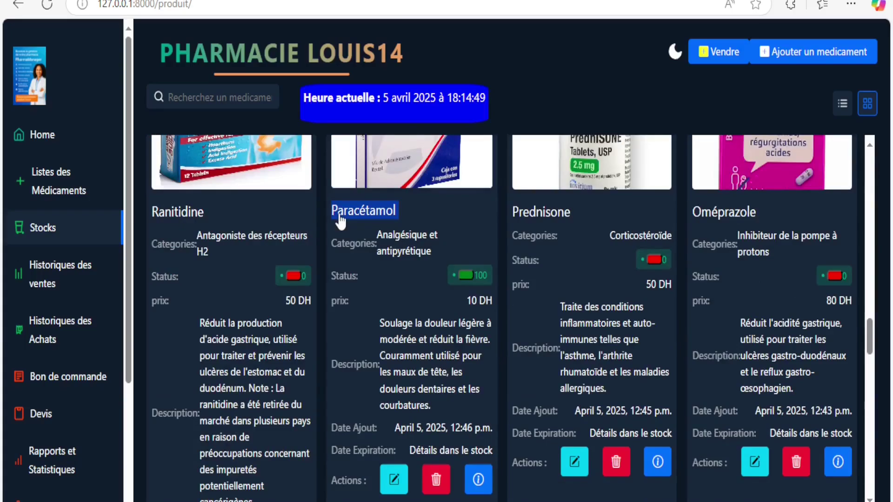
Search the medicines list for the full name "Paracétamol"
left_click(236, 95)
type("Paracétamol")
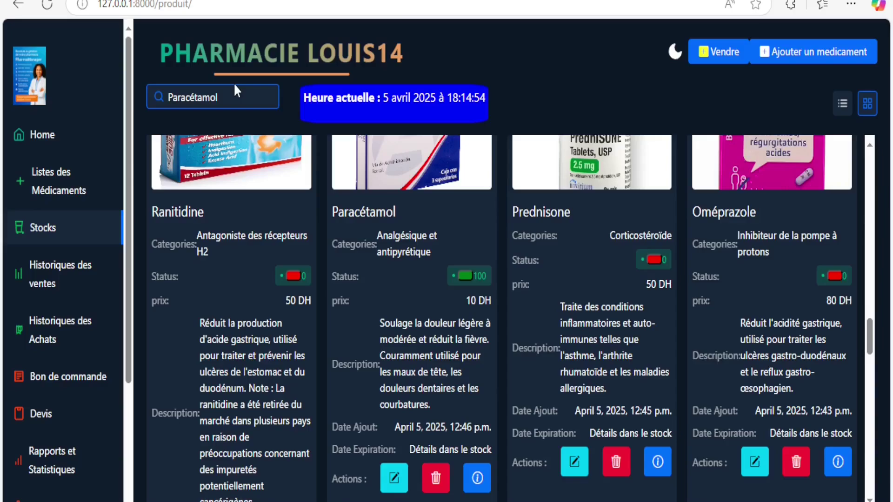
key("Return")
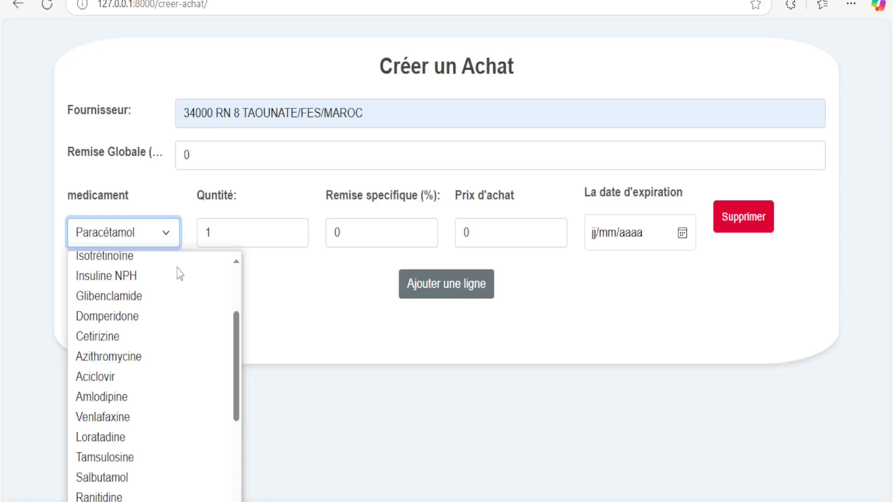
Complete the Paracétamol line of a new purchase with quantity 500, purchase price 40 and expiration date 05/01/2032
left_click(281, 236)
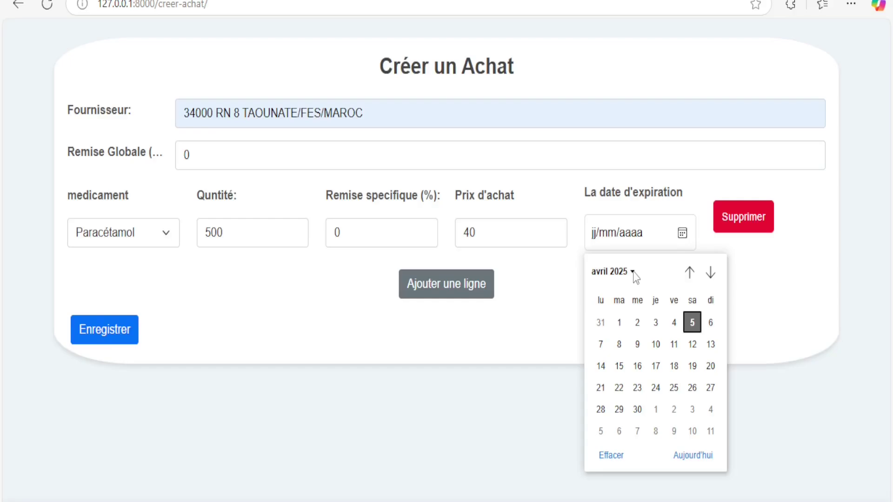
type("05012032")
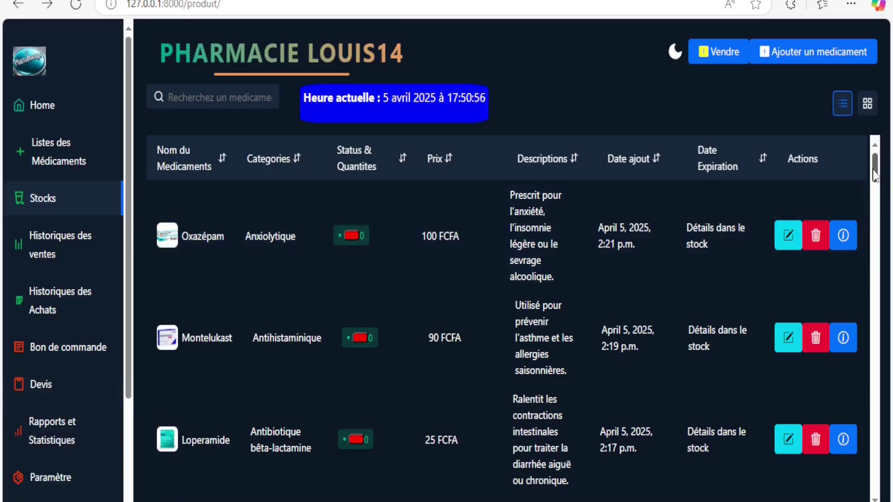
scroll(872, 212, "down", 10)
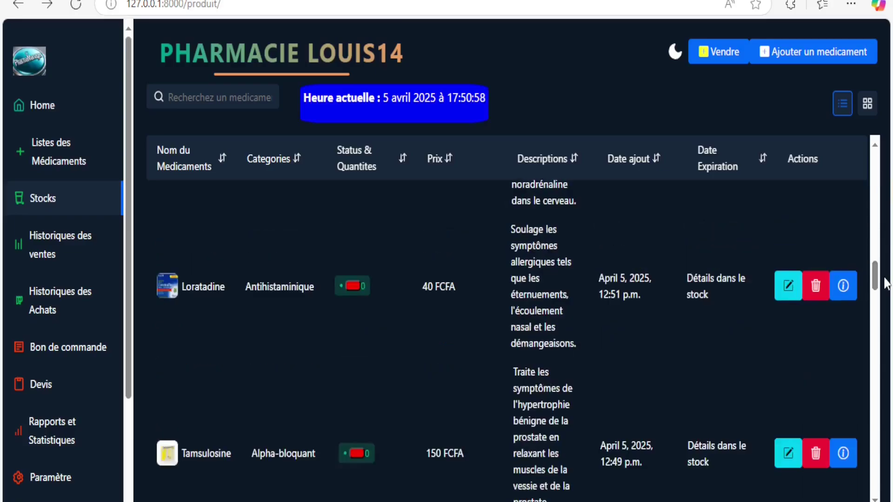
scroll(129, 488, "down", 3)
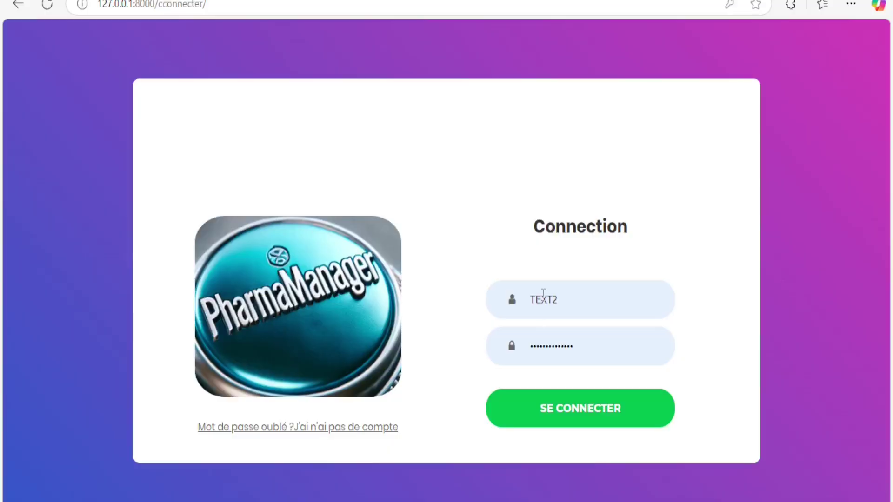
Log in with the saved account's credentials and start the application from the welcome page
left_click(543, 296)
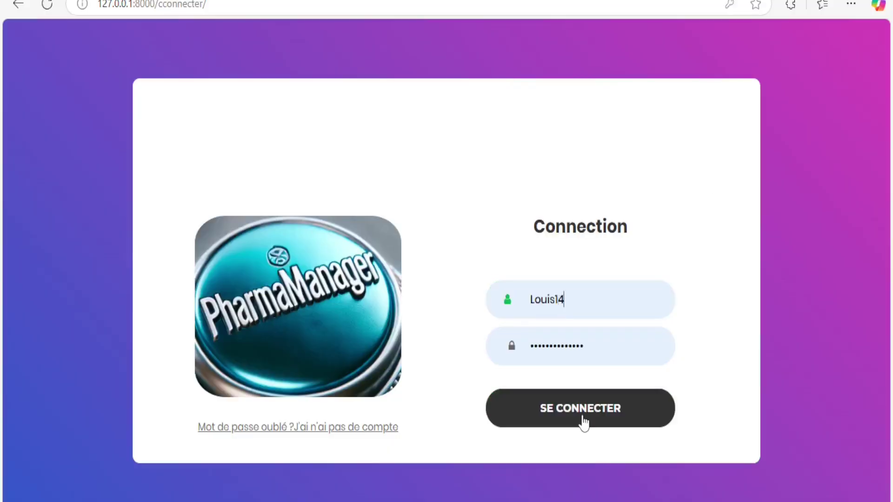
left_click(582, 419)
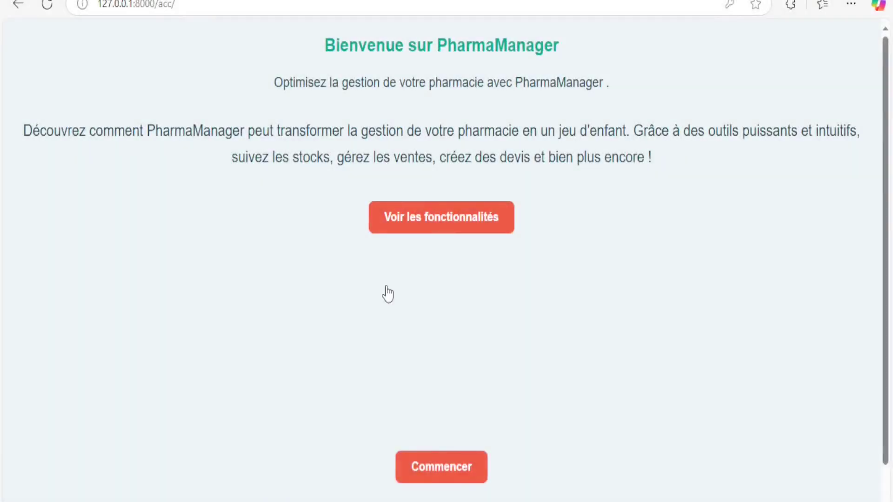
left_click(442, 467)
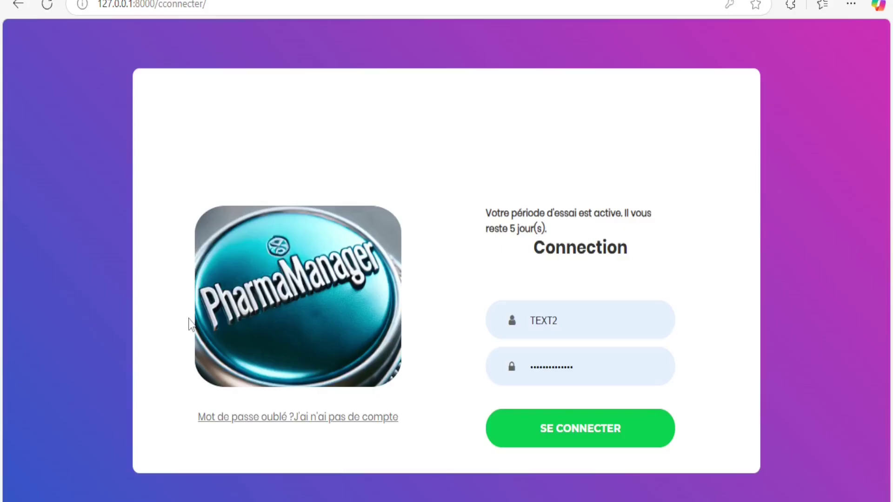
Open the account creation form and try to create an account with the e-mail address and password confirmation left empty
left_click(359, 422)
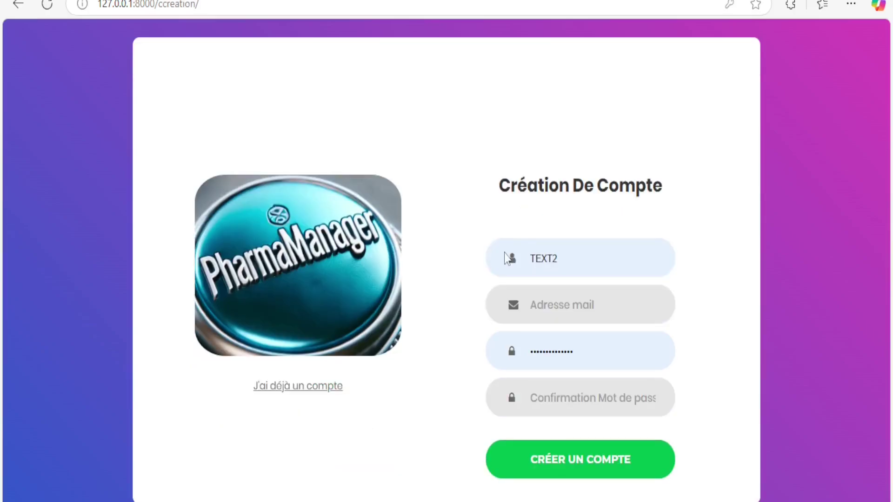
left_click(541, 256)
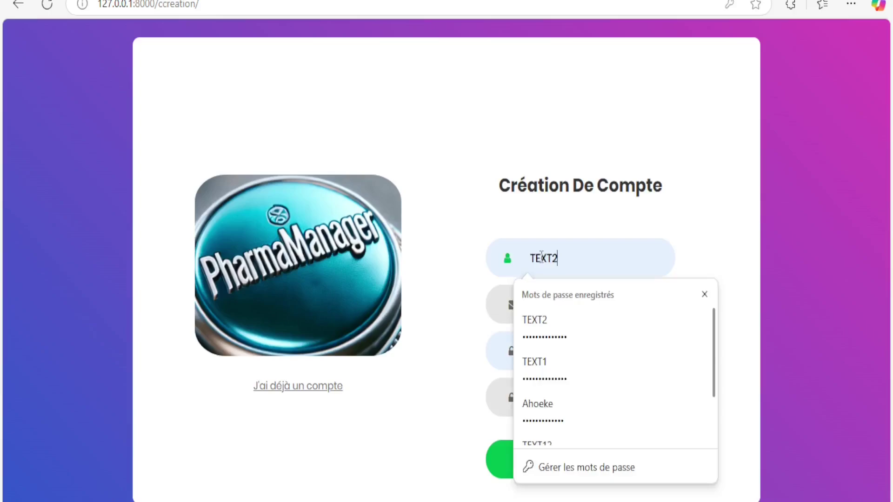
left_click(547, 312)
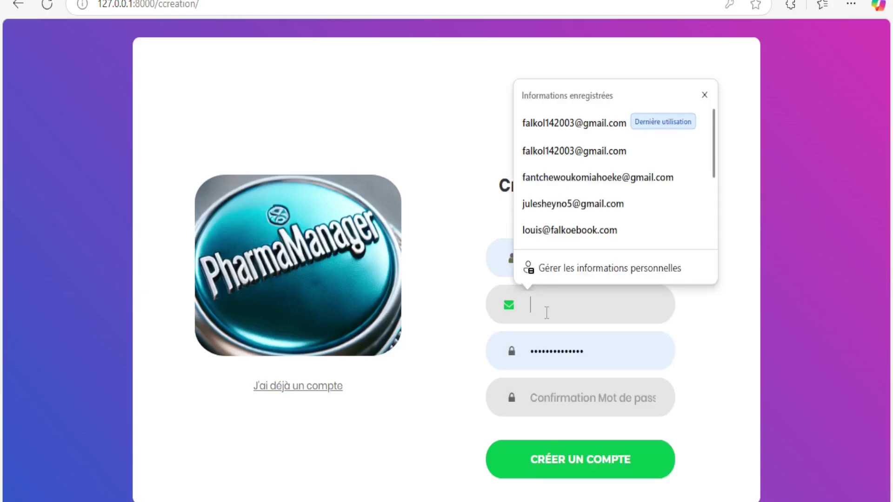
left_click(559, 358)
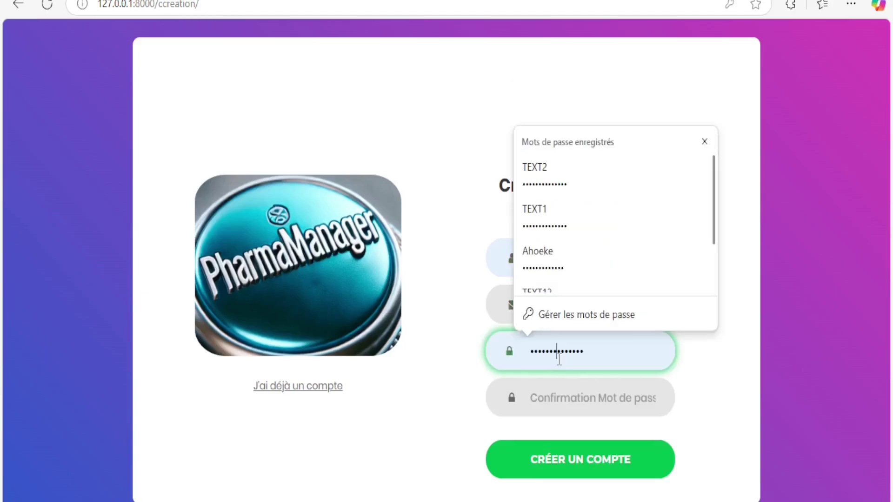
left_click(585, 404)
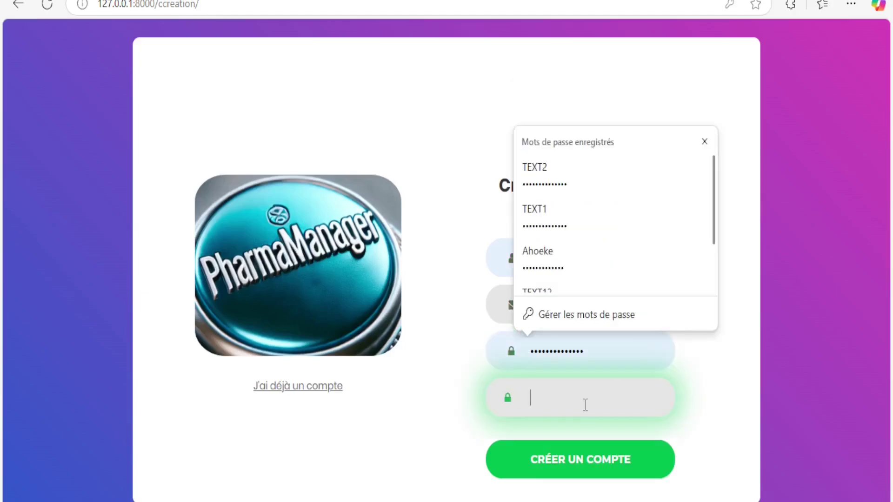
left_click(566, 474)
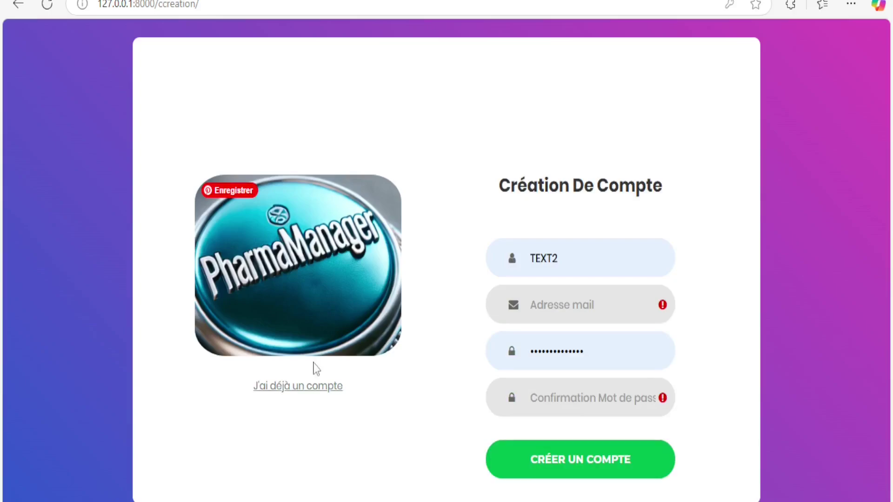
Return to the login form of the existing account and log in with the saved username
left_click(316, 385)
double_click(536, 299)
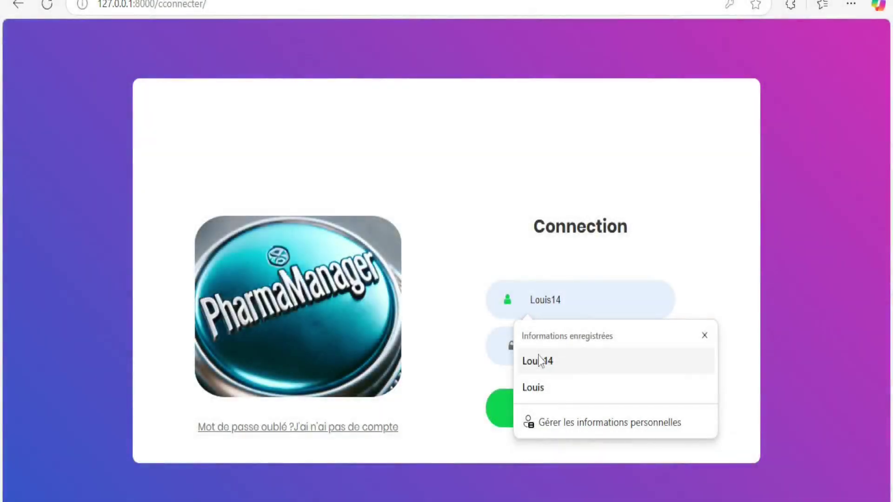
left_click(539, 361)
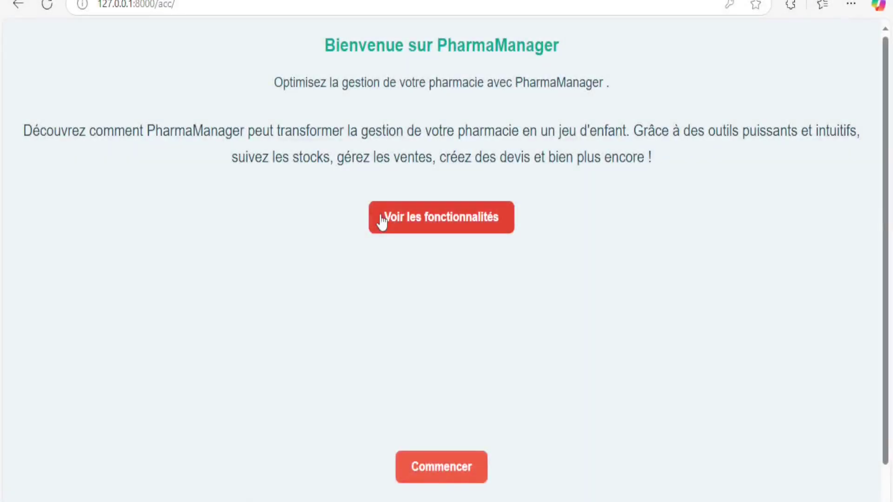
Reveal the features on the welcome page and enter the application's medicine list
left_click(382, 222)
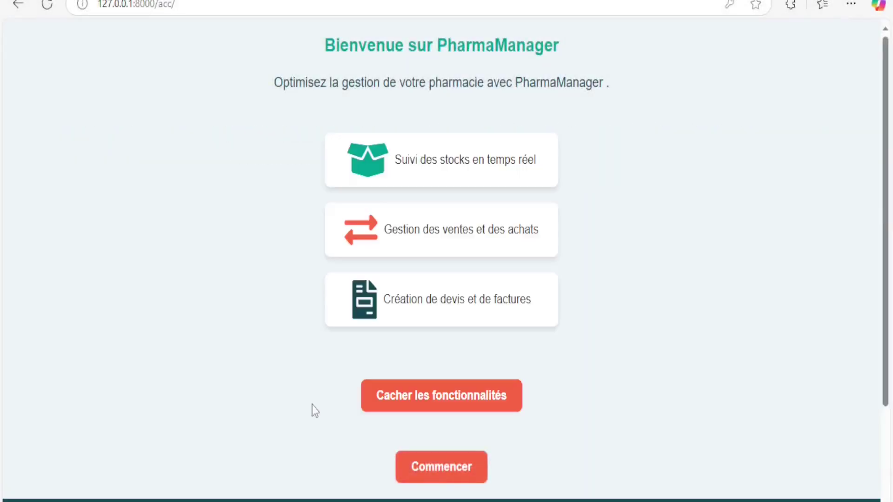
left_click(461, 472)
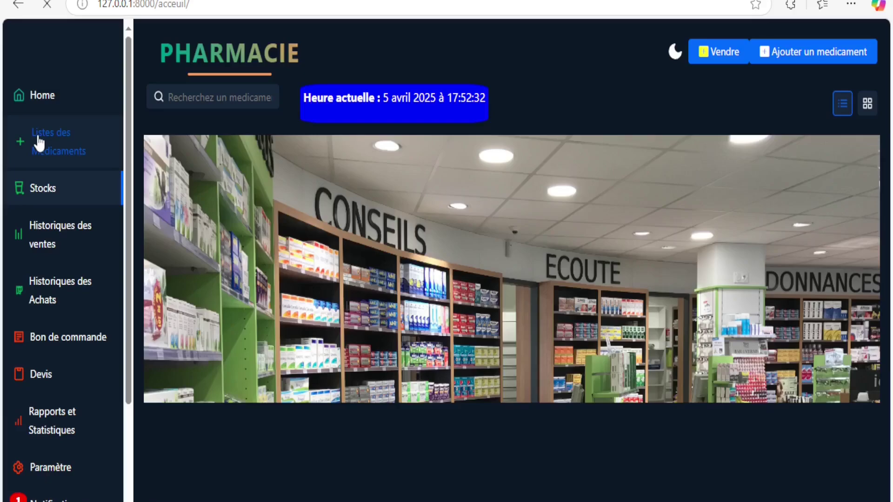
left_click(40, 142)
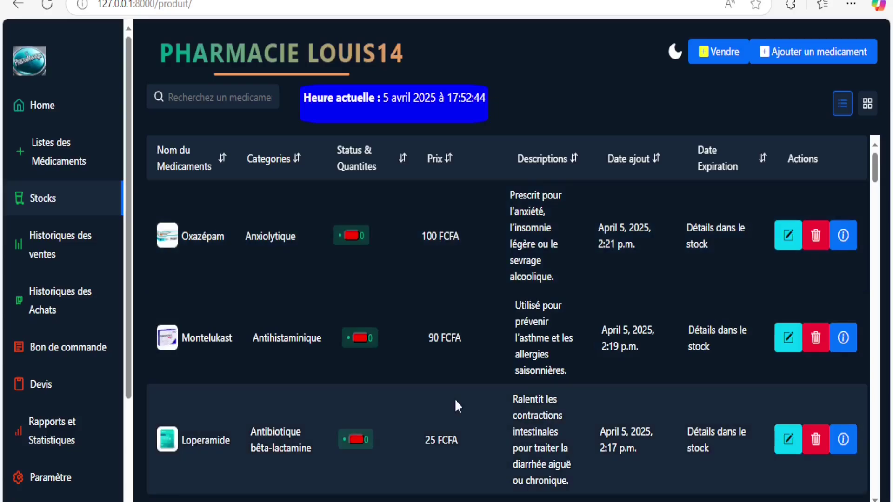
double_click(449, 236)
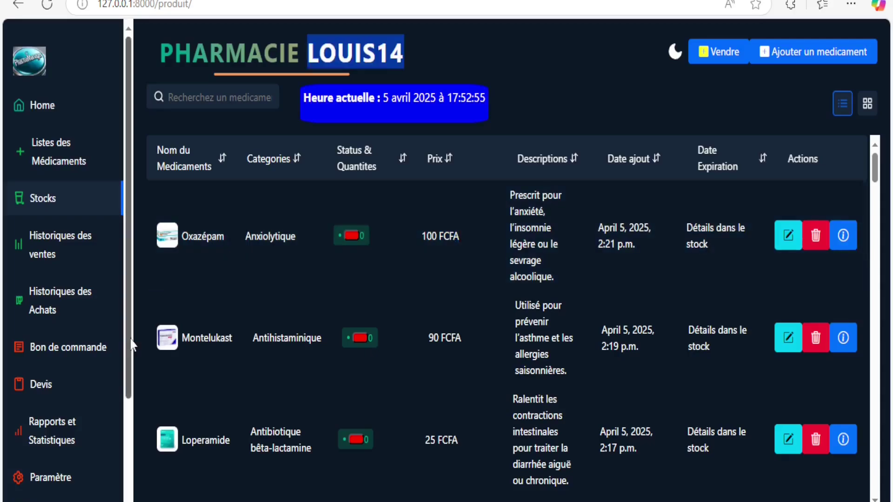
Open the pharmacy settings, enter the pharmacy's address and set the currency to DH
scroll(88, 340, "down", 3)
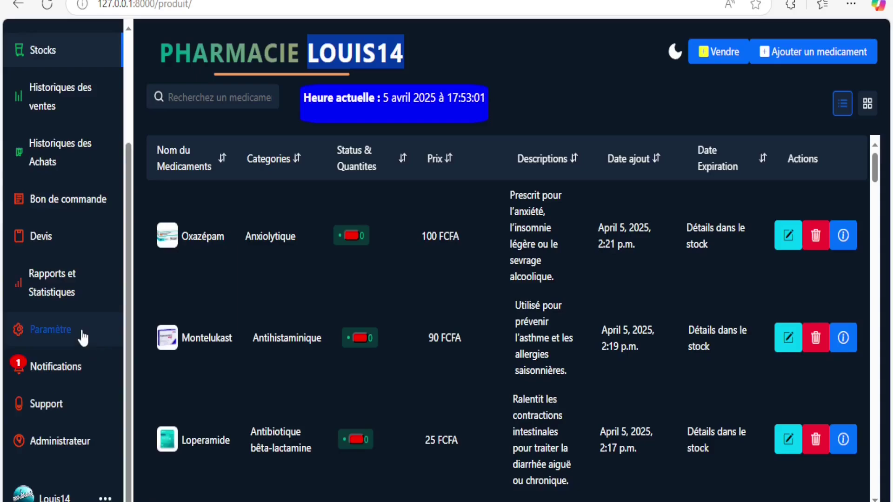
left_click(83, 338)
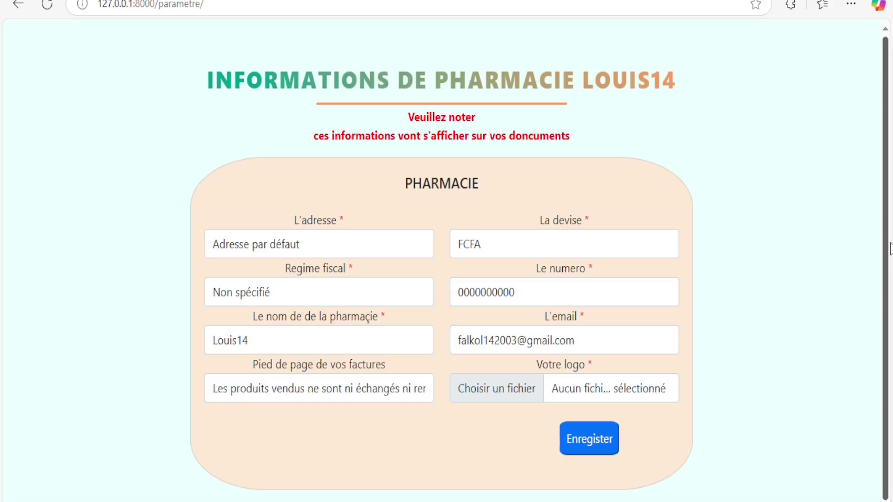
triple_click(279, 237)
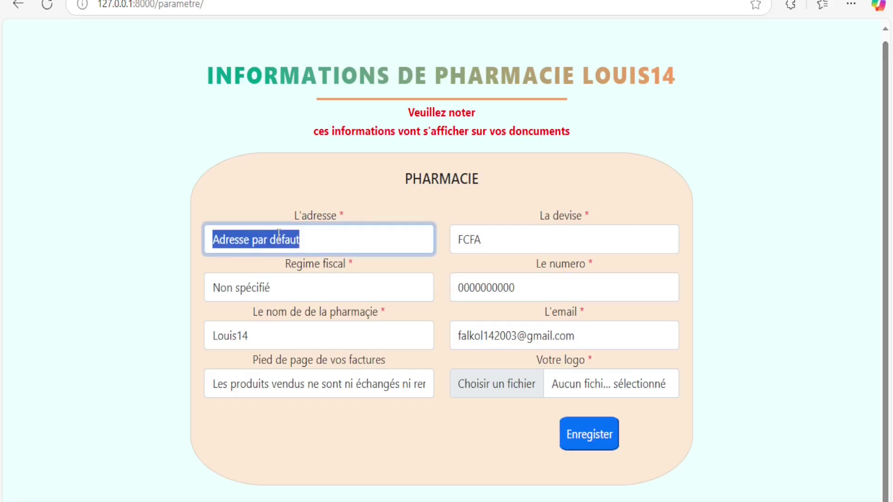
type("Cass")
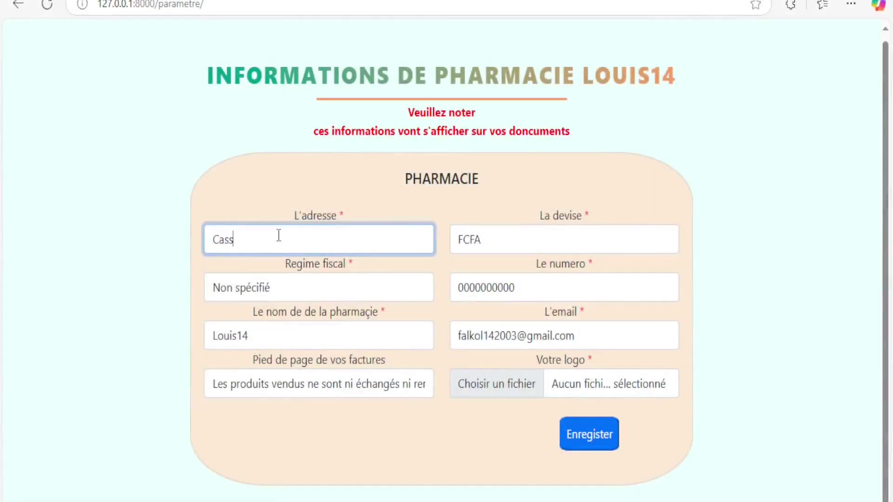
type("ablanca , M")
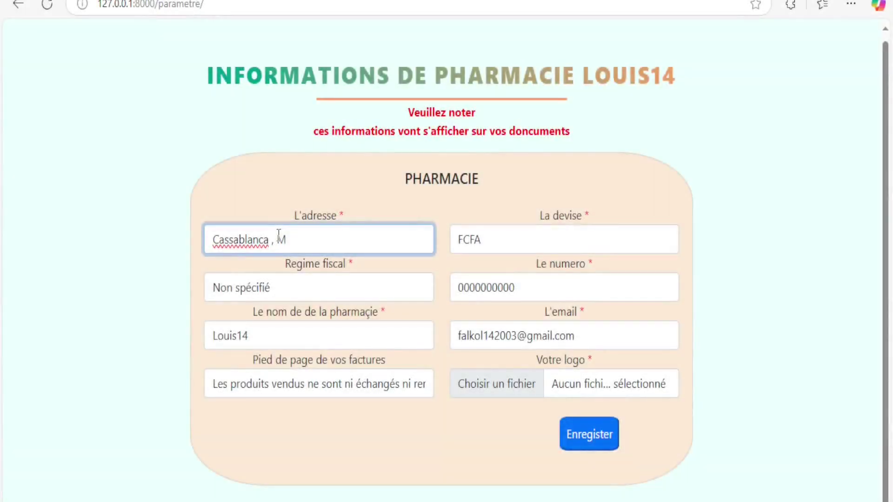
double_click(496, 288)
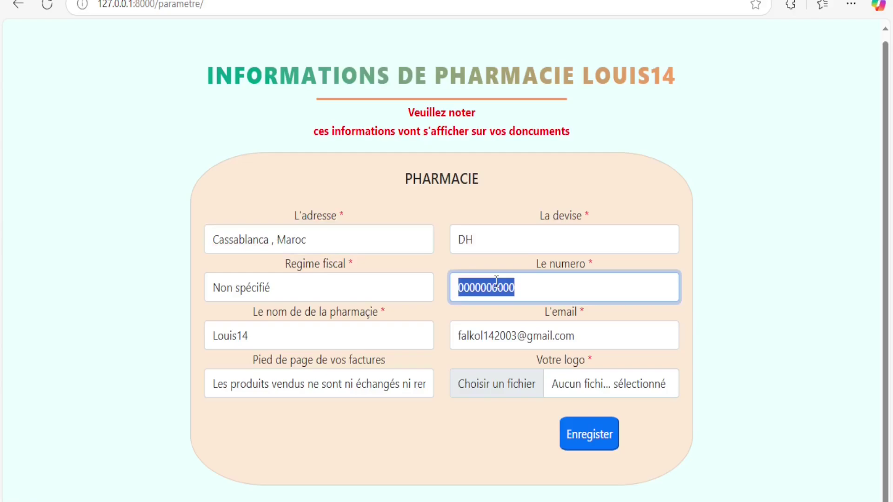
Replace the pharmacy's tax regime entry with the first saved number starting with 9
left_click(322, 278)
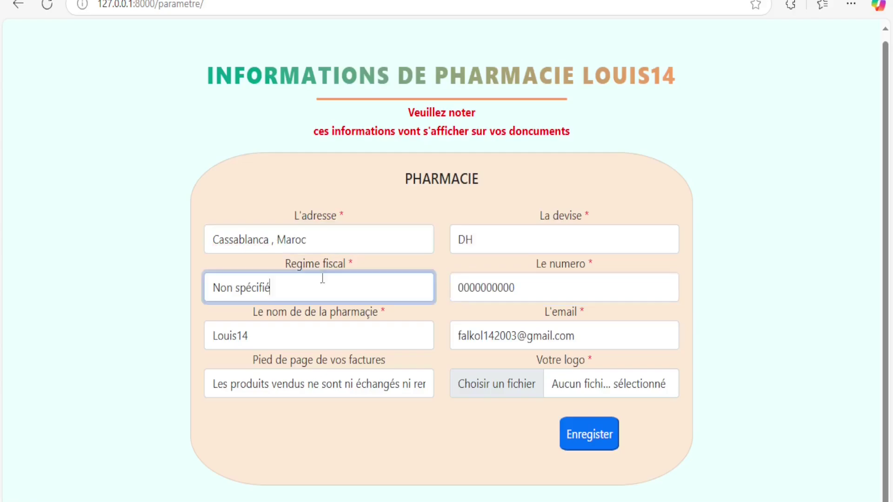
triple_click(256, 290)
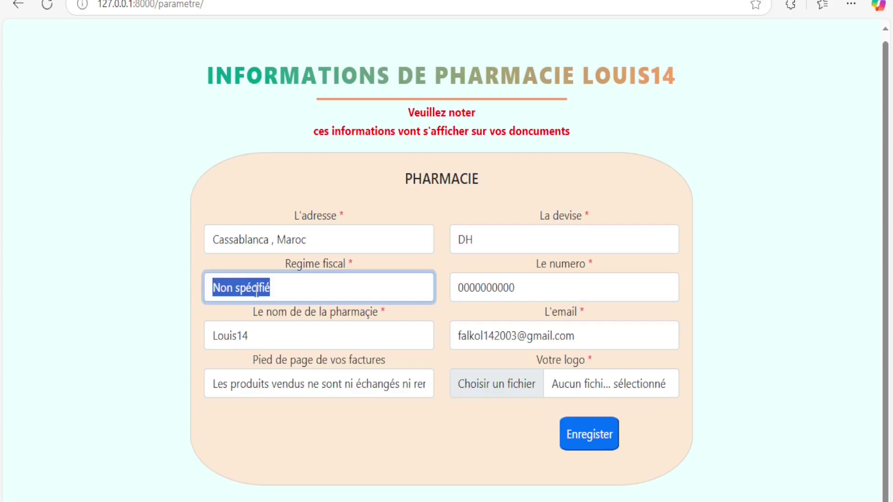
key("BackSpace")
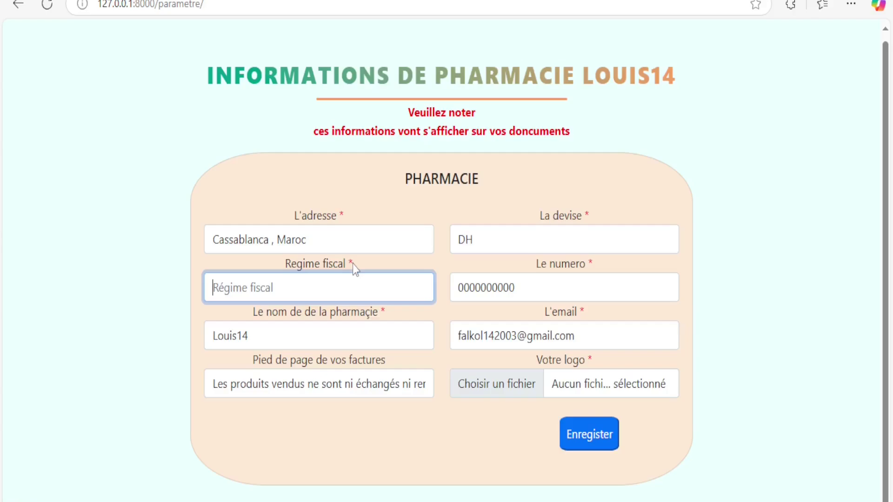
type("9")
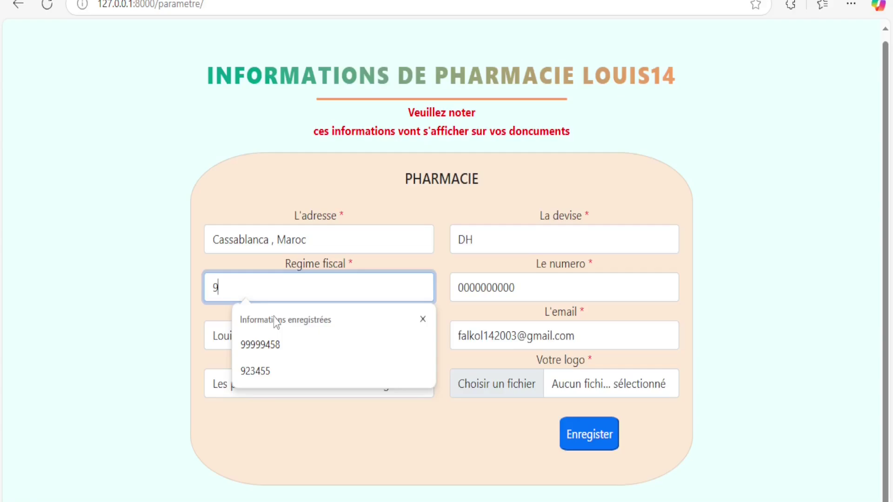
left_click(269, 345)
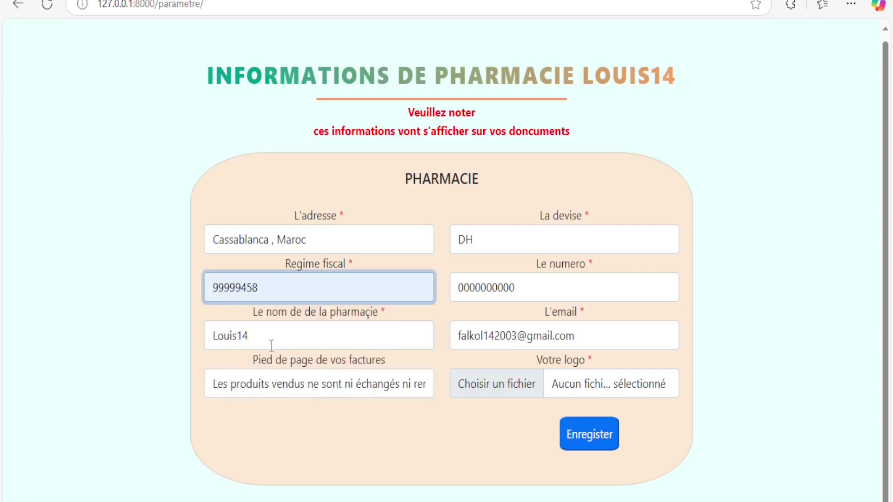
Review the pharmacy name, the e-mail address and the full invoice footer text in the pharmacy settings
double_click(241, 336)
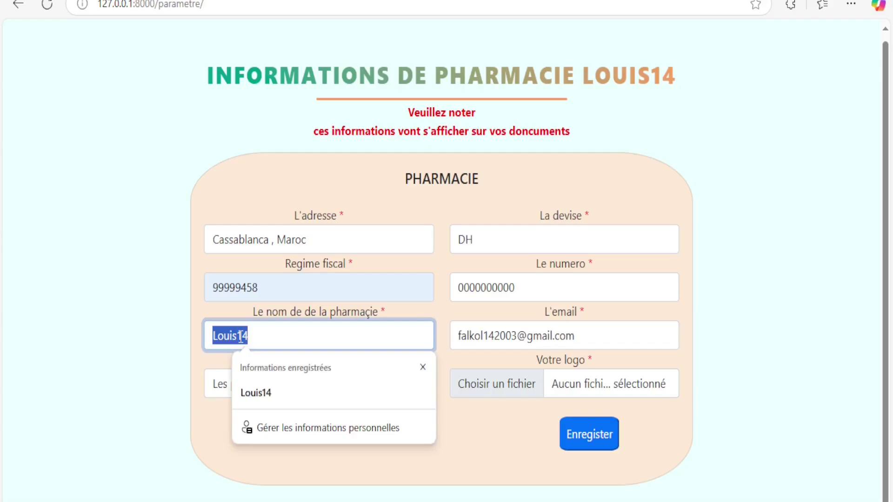
left_click(241, 336)
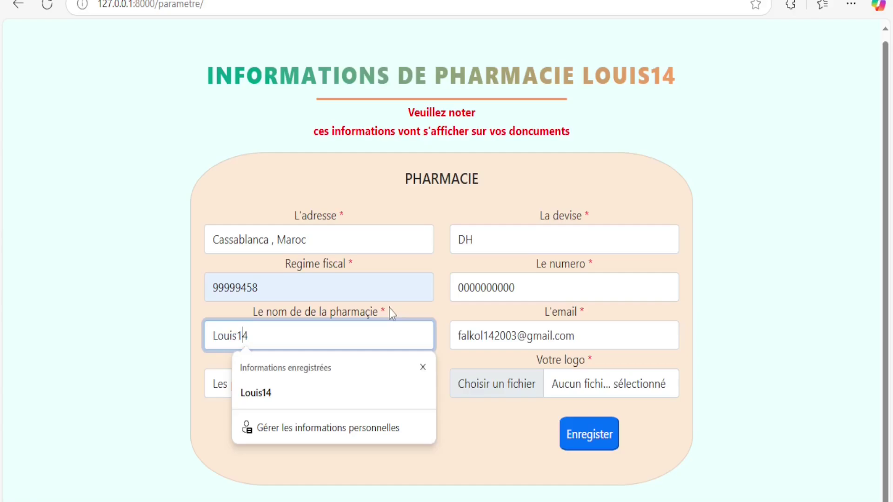
left_click(488, 337)
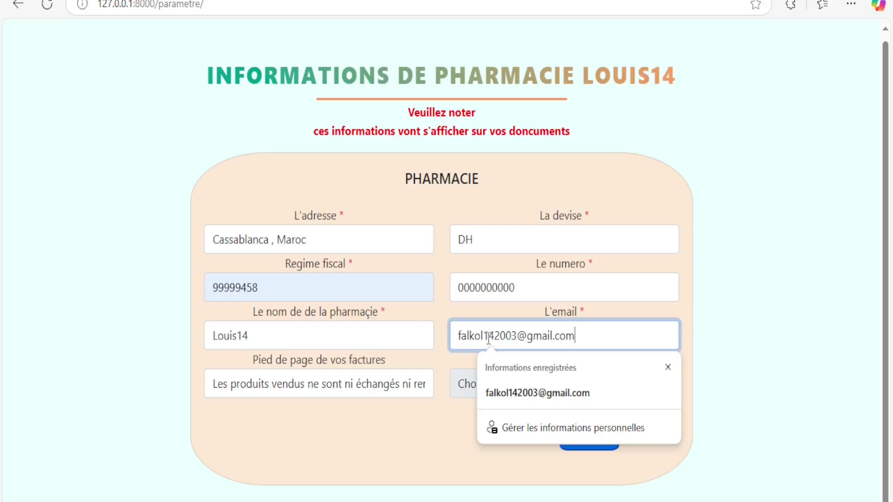
left_click(351, 393)
left_click(351, 393)
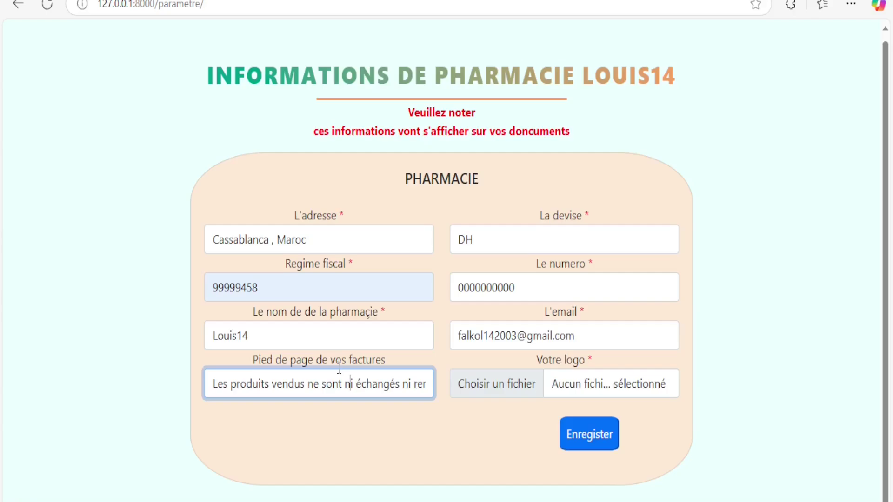
double_click(377, 384)
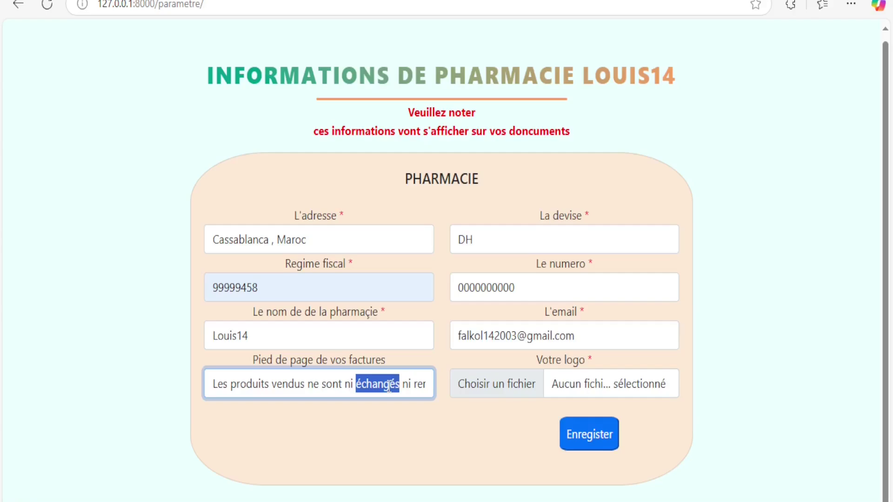
key("End")
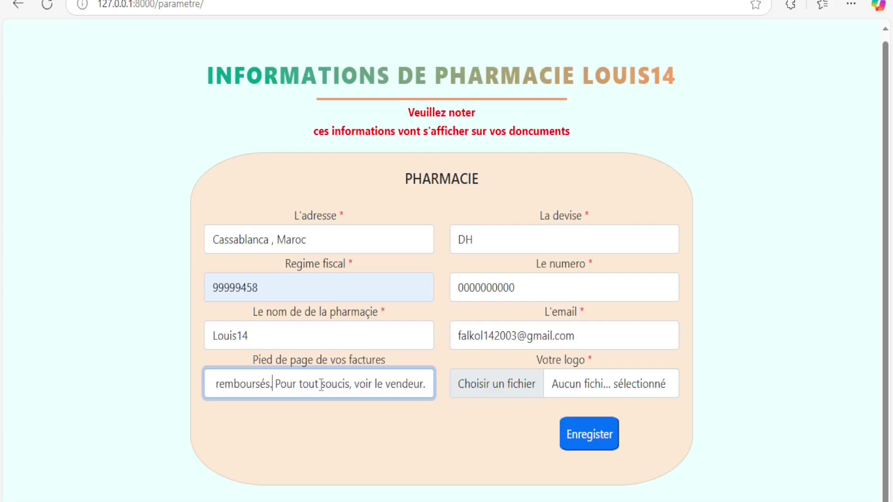
key("ctrl+a")
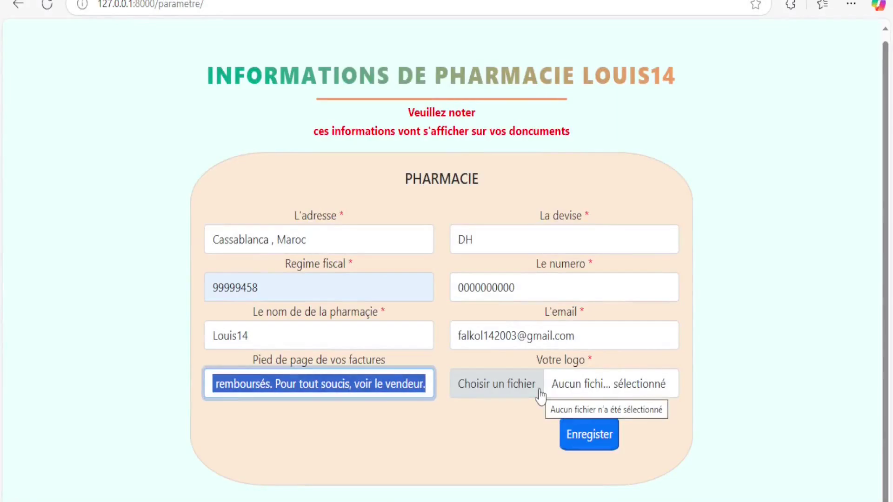
Choose facebook ad 2.png as the pharmacy's logo and save the settings
left_click(540, 394)
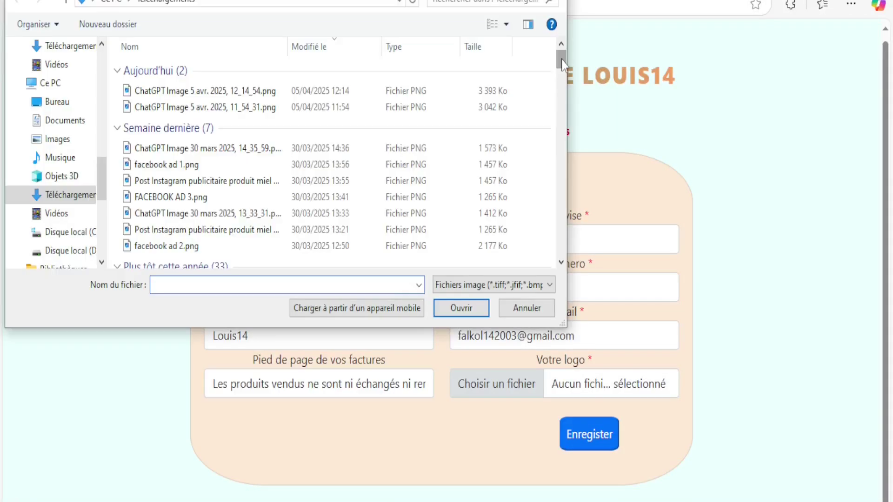
left_click_drag(561, 68, 561, 78)
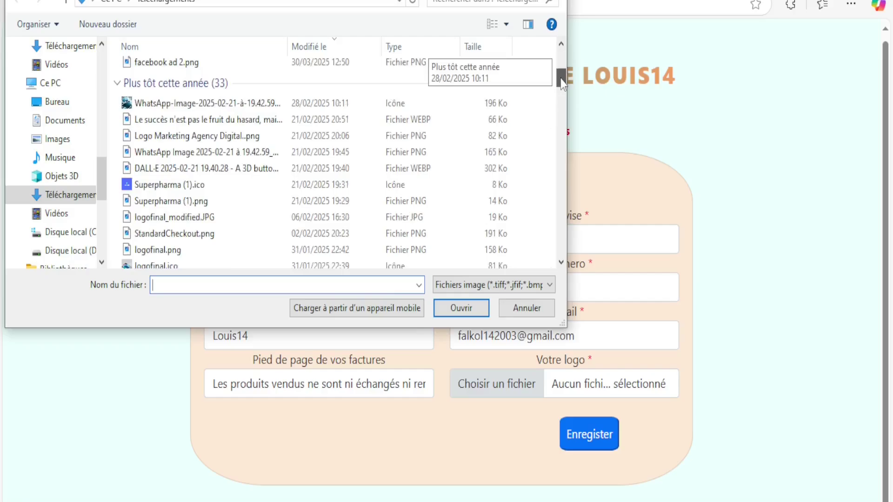
left_click_drag(560, 79, 561, 92)
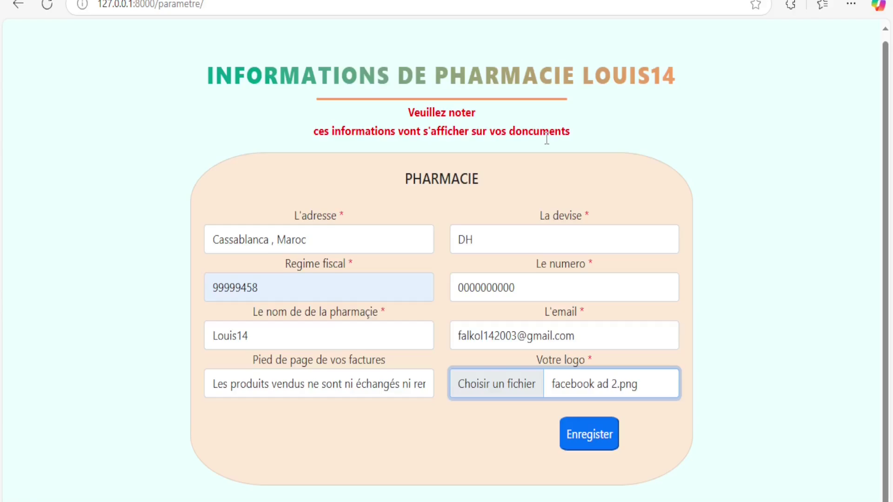
left_click(593, 433)
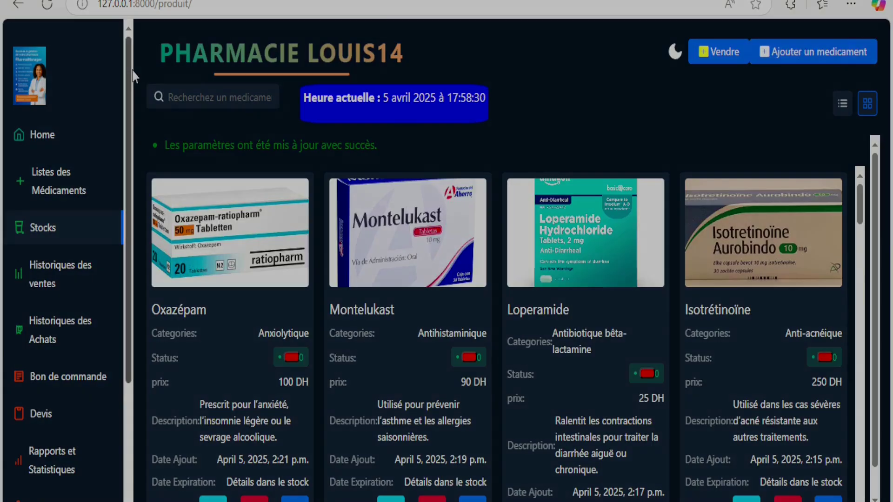
Examine the medicine list with its DH prices, alternating between the table and card layouts
left_click_drag(132, 70, 130, 45)
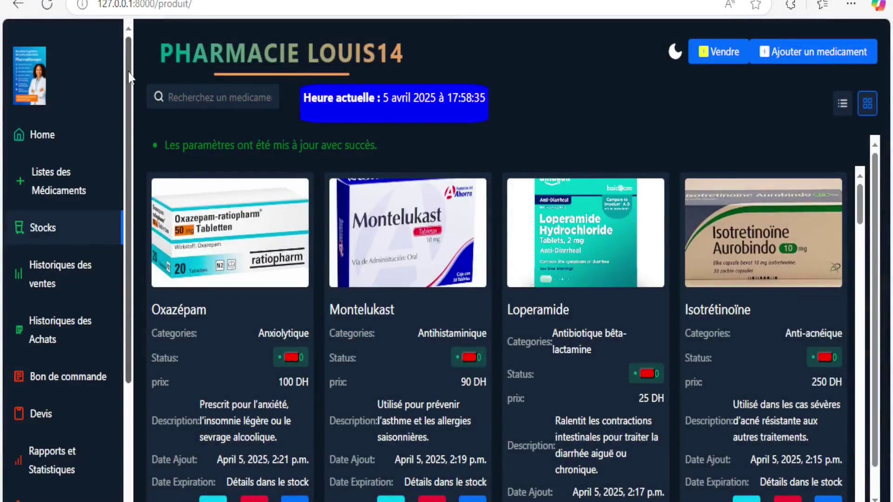
left_click_drag(130, 45, 119, 64)
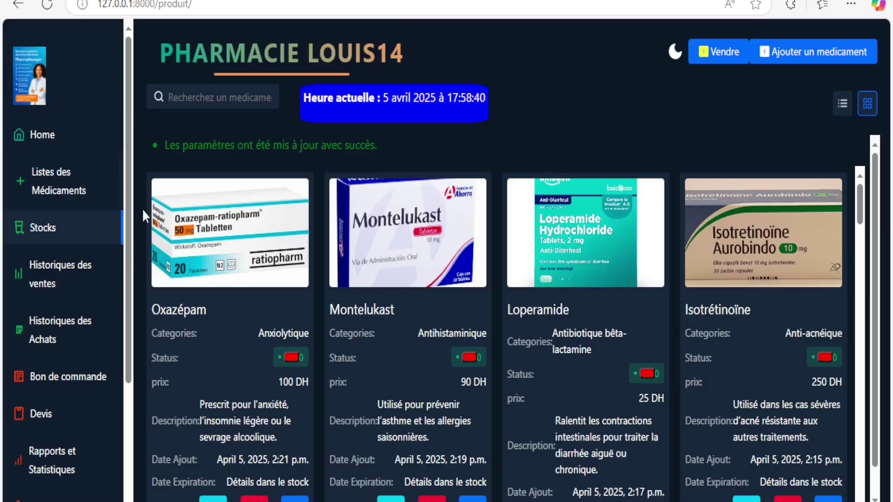
left_click(104, 179)
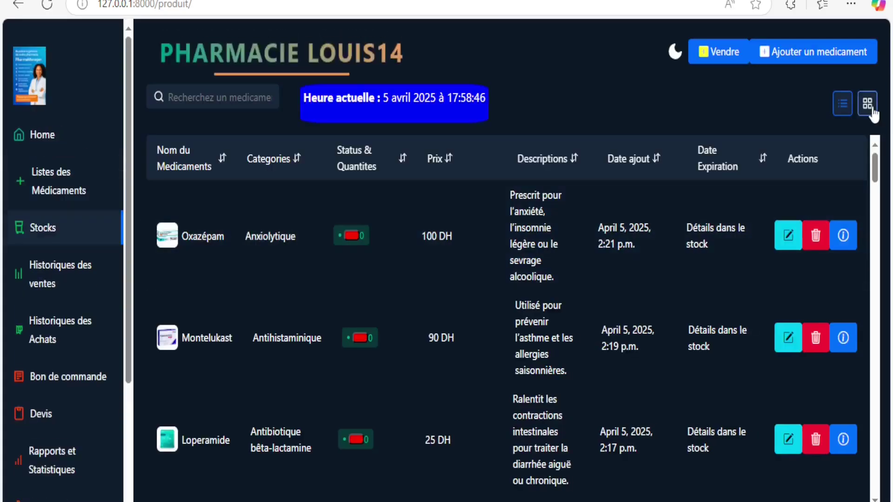
left_click(868, 104)
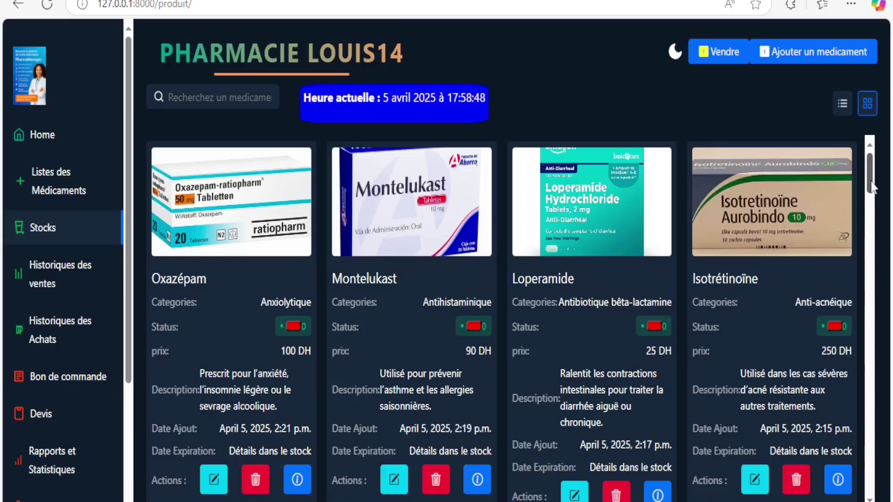
left_click_drag(870, 186, 851, 122)
left_click(844, 105)
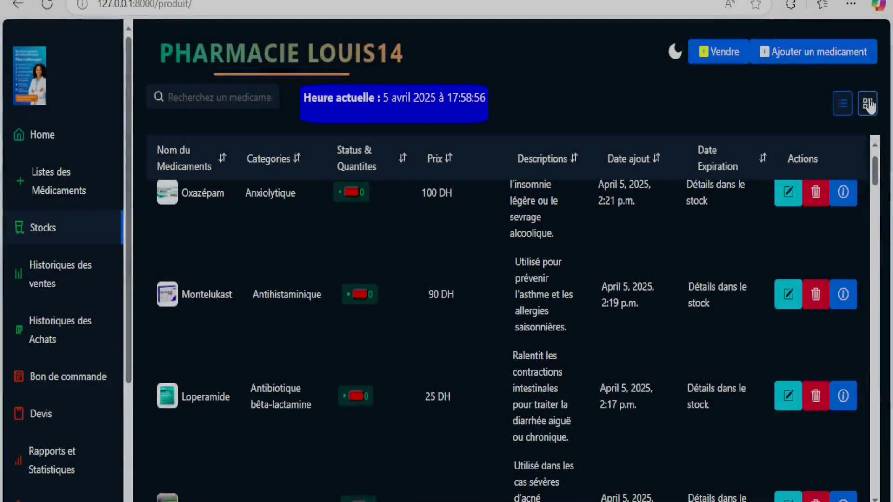
left_click(868, 105)
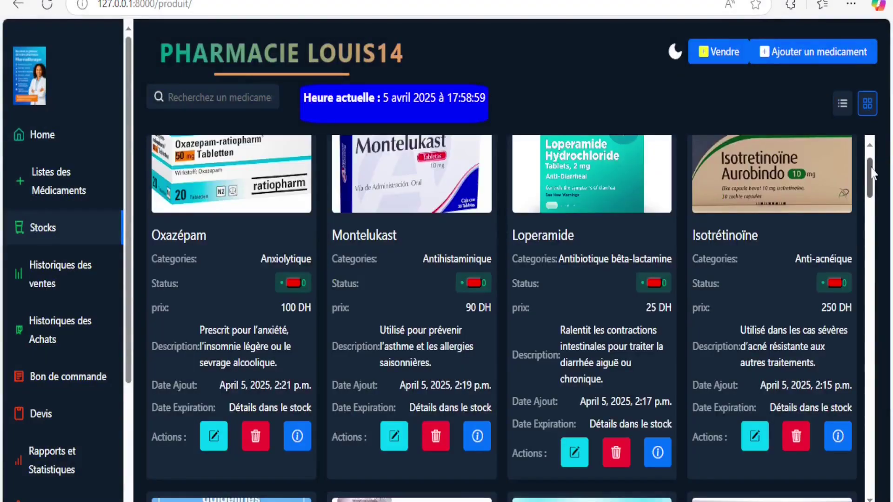
left_click_drag(872, 173, 838, 66)
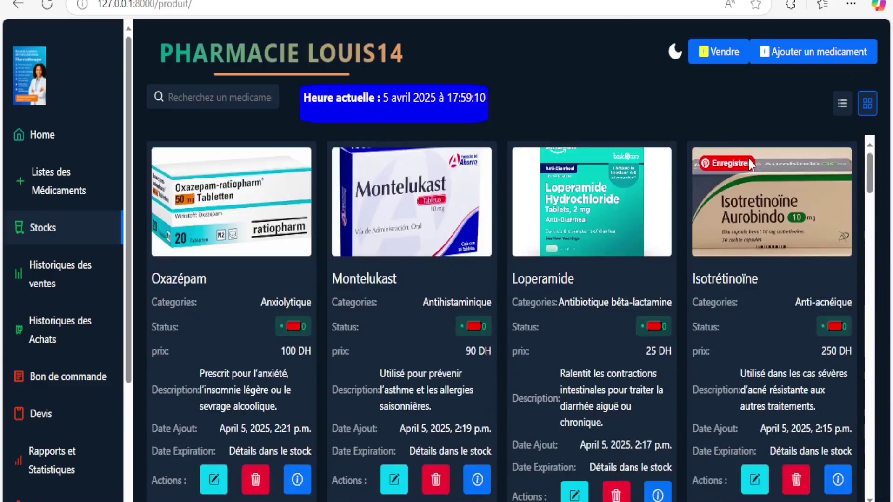
Open the stock overview and display its medicines as cards
left_click(71, 229)
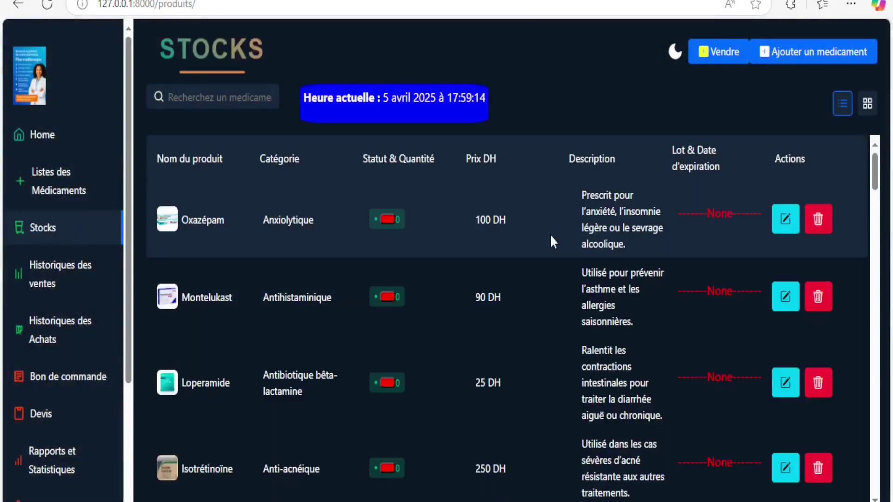
left_click(867, 104)
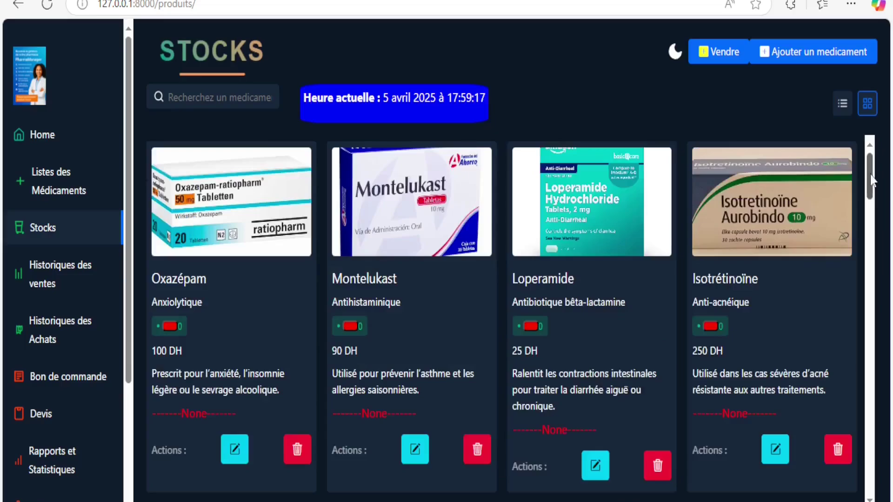
Browse the medicine cards in the stock overview down to Esoméprazole, Clopidogrel and Amoxicilline
left_click_drag(870, 174, 879, 247)
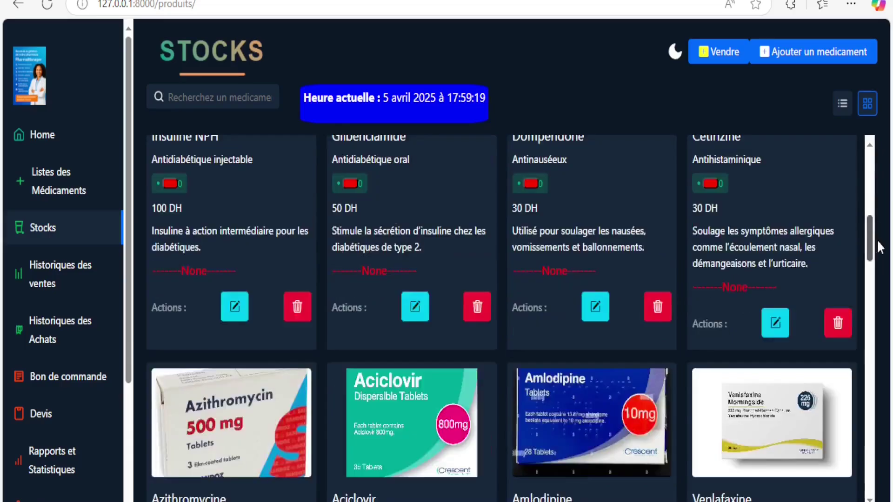
scroll(879, 247, "down", 1)
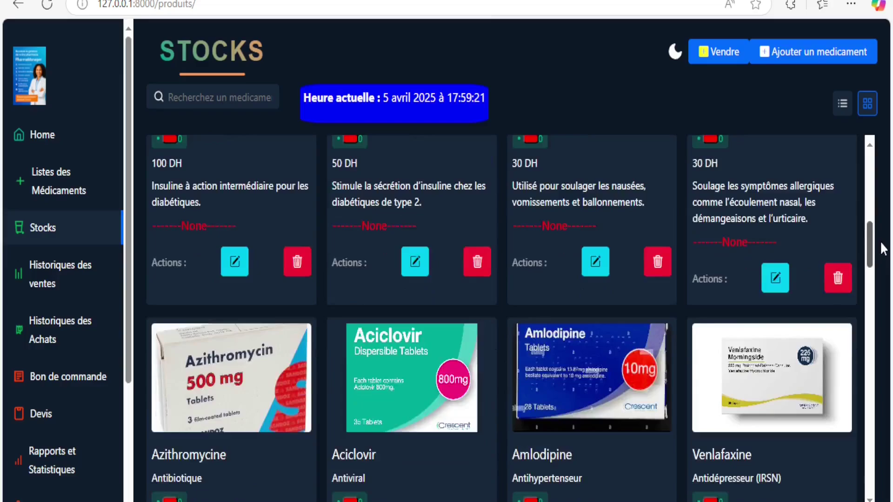
left_click_drag(883, 249, 888, 289)
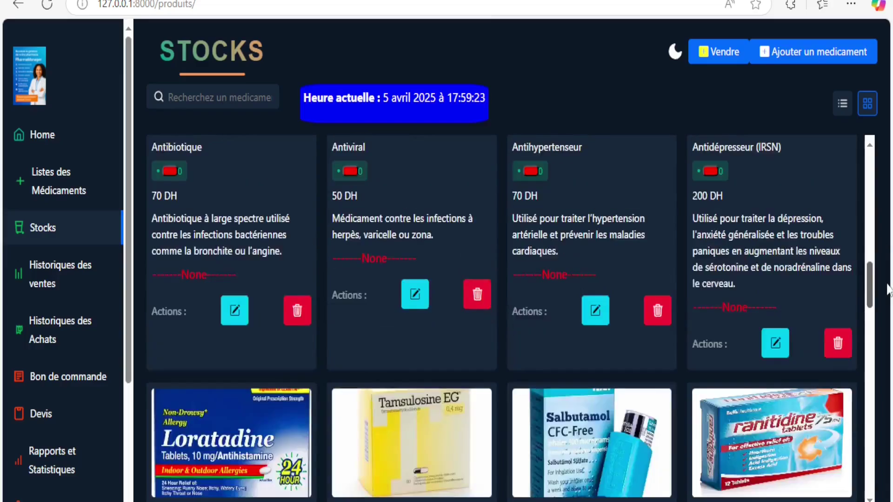
left_click_drag(888, 289, 885, 465)
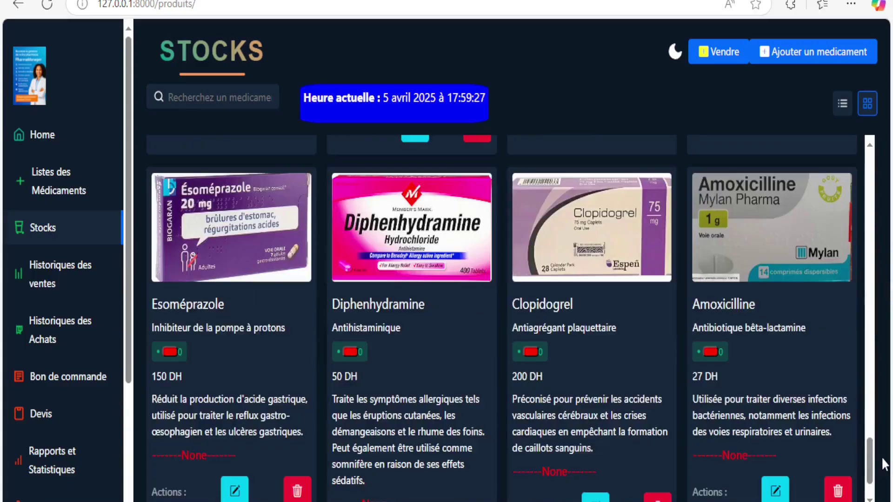
View the sales history with its invoice search field and open the purchase history
left_click(95, 287)
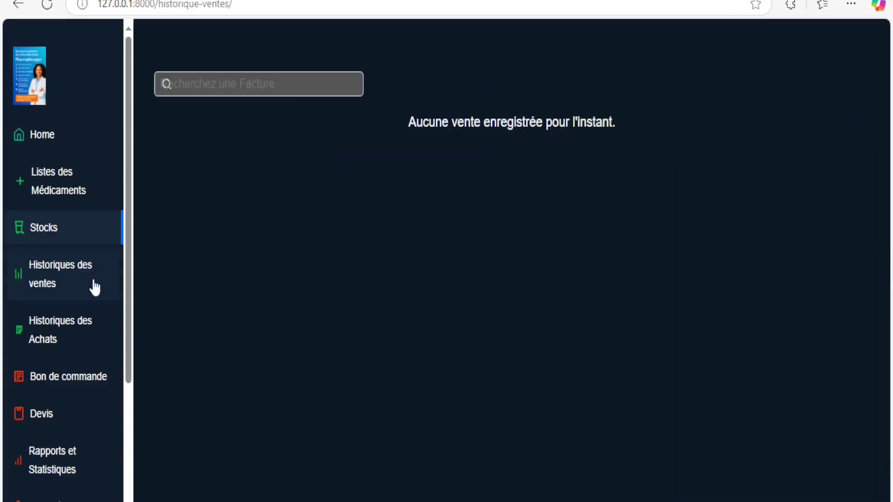
left_click(162, 85)
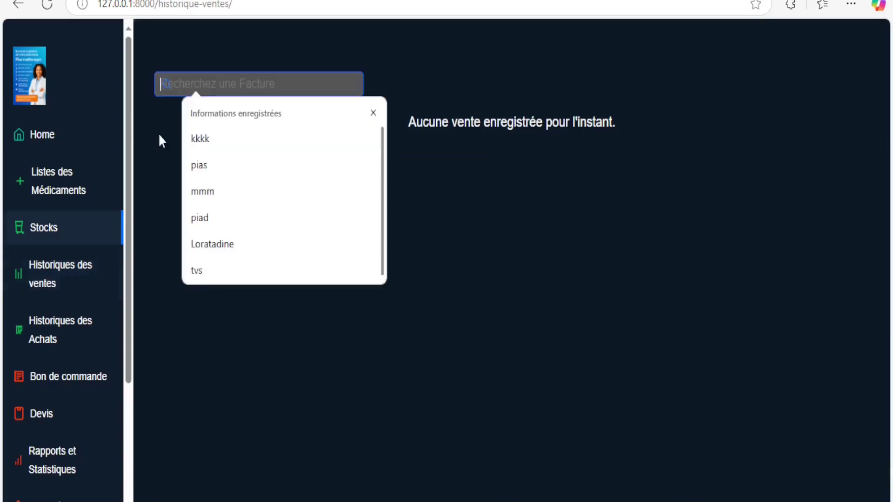
left_click(160, 136)
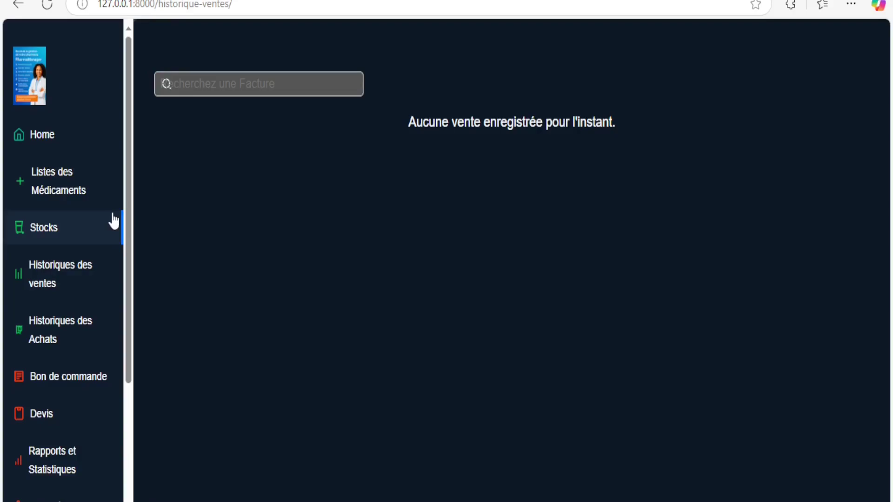
left_click(114, 221)
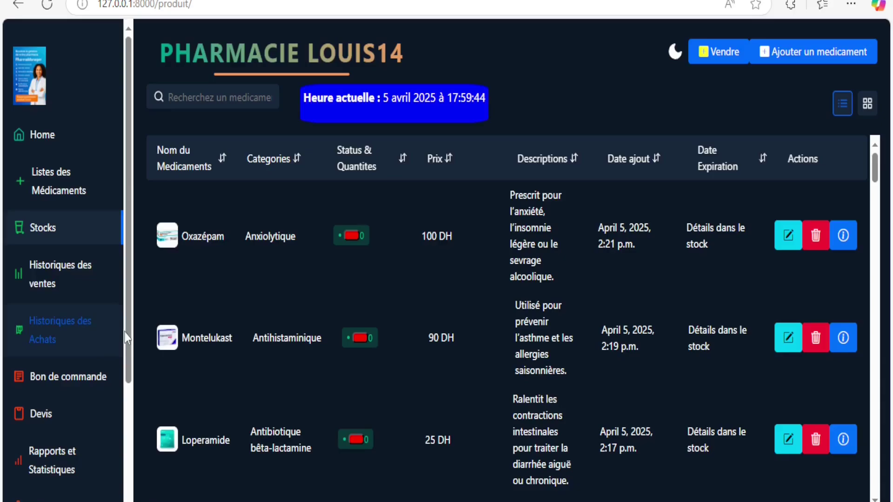
left_click(95, 343)
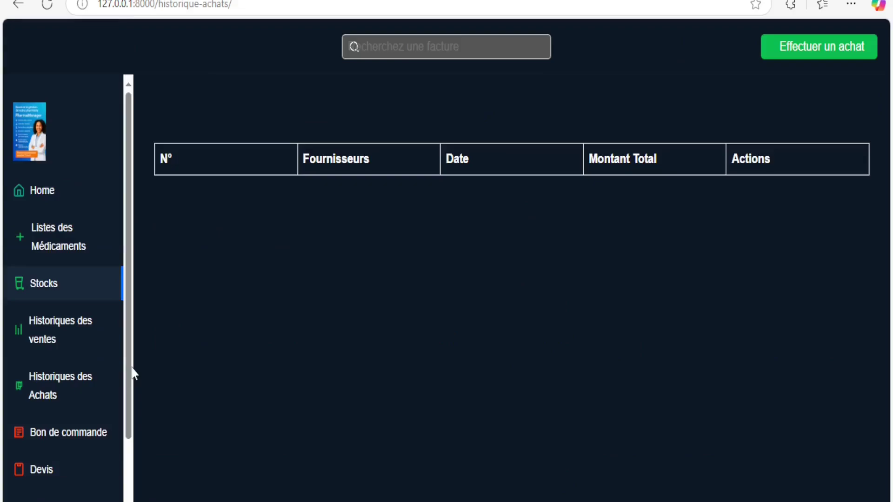
View the purchase order history and return to the pharmacy's home page
left_click(113, 433)
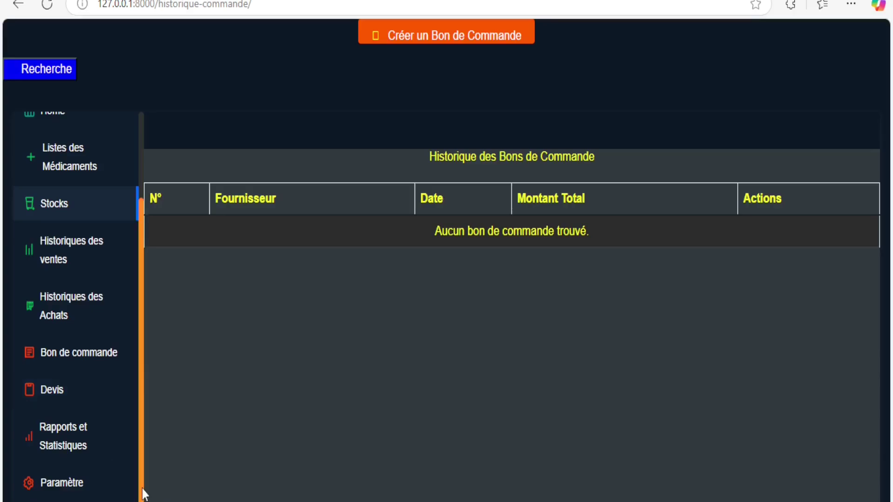
left_click_drag(143, 494, 143, 501)
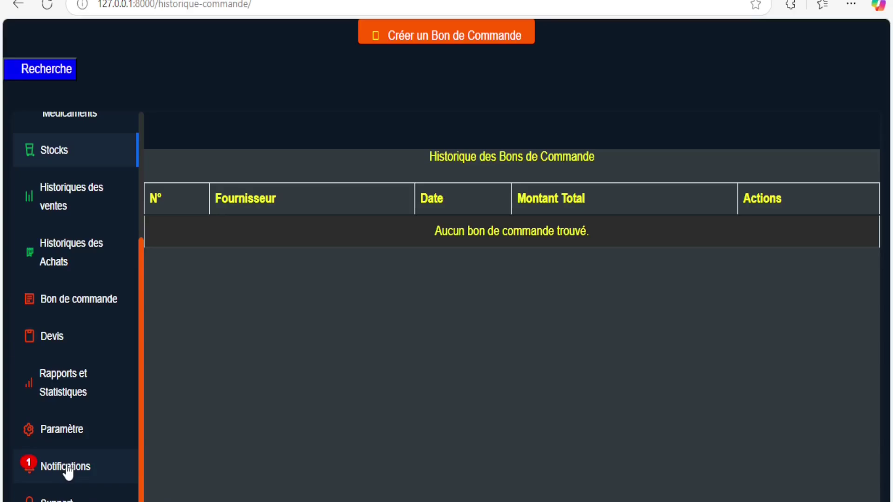
left_click_drag(141, 500, 142, 501)
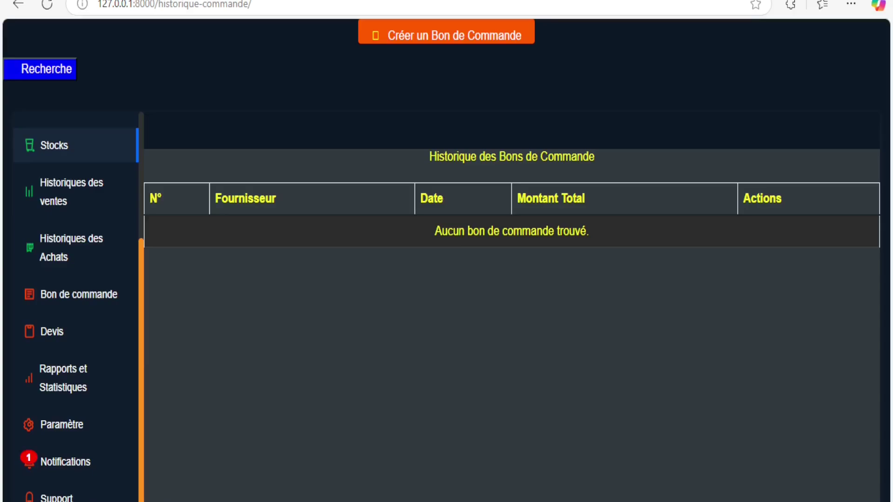
left_click_drag(141, 497, 141, 501)
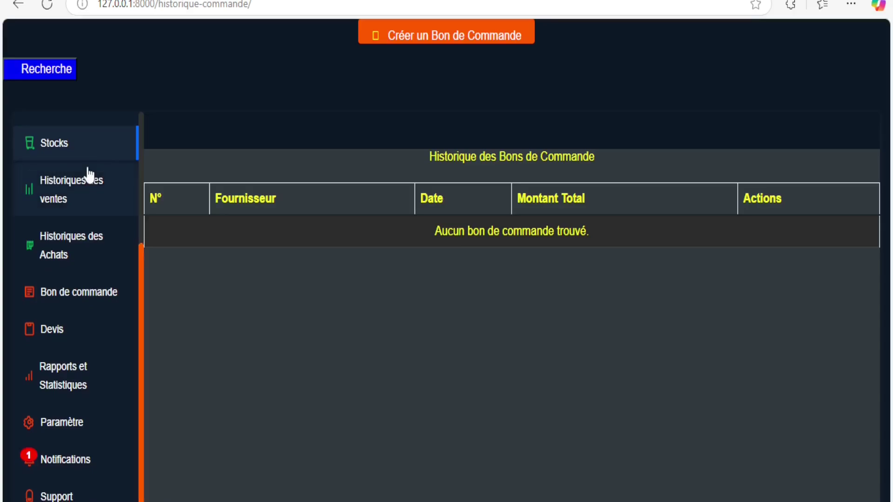
left_click(90, 177)
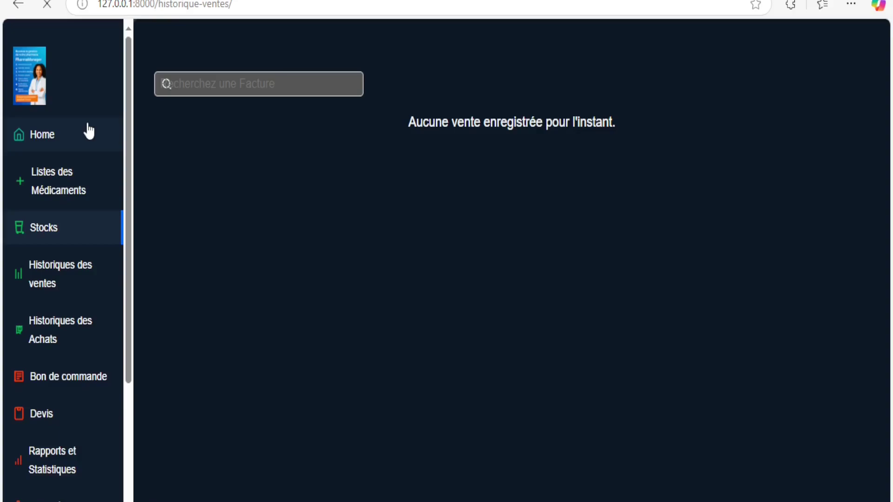
left_click(88, 131)
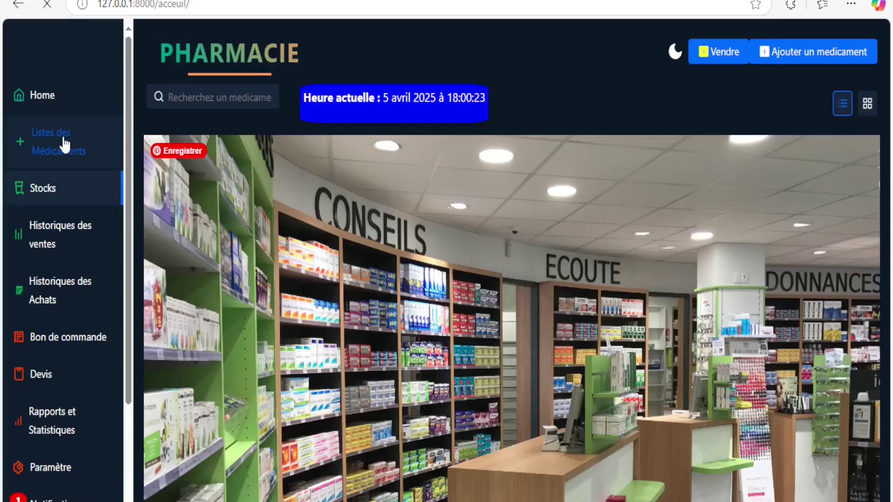
Open the form for adding medicines and examine the available product categories
left_click(65, 145)
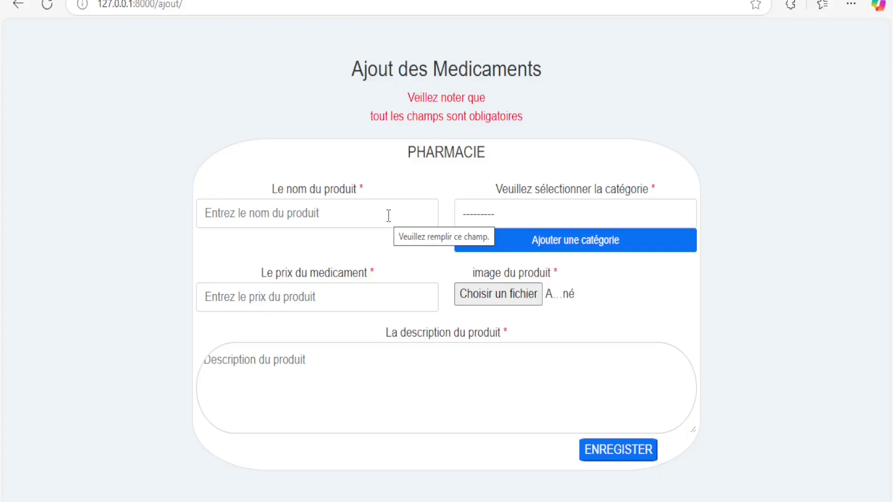
left_click(524, 216)
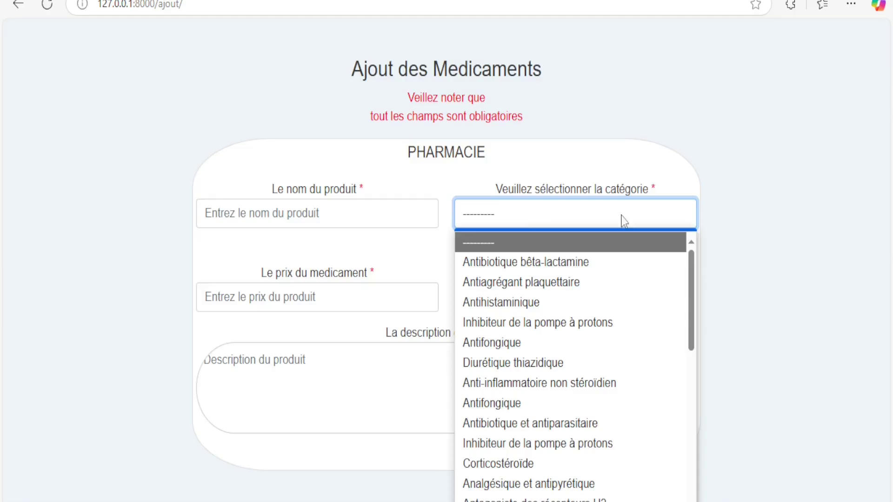
left_click_drag(690, 341, 698, 500)
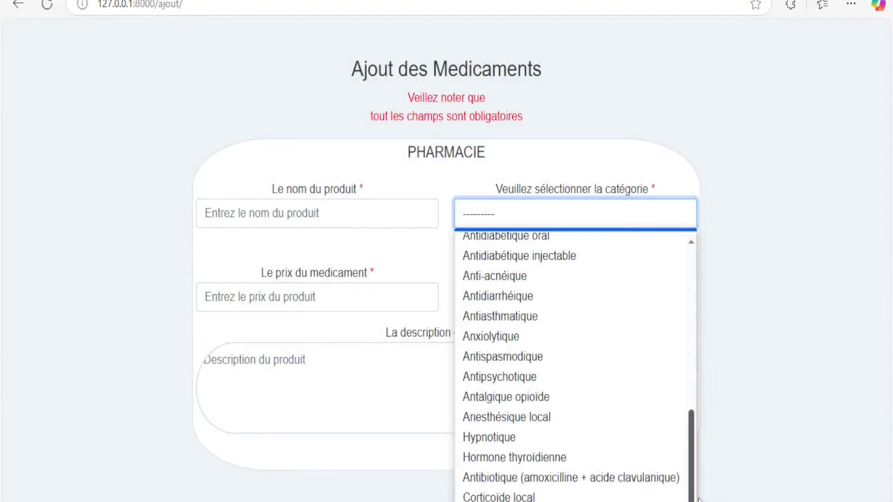
left_click(419, 484)
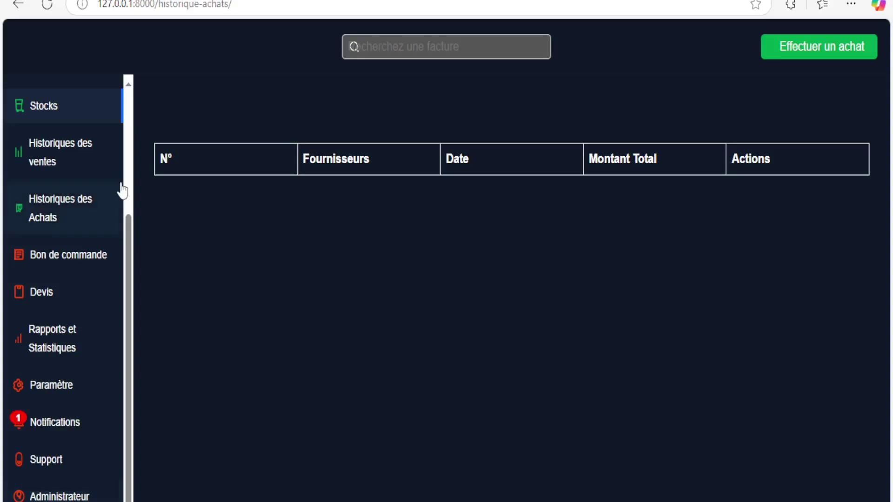
Take Domperidone's category name from the ChatGPT medicine table and add Antinauséeux as a new category
left_click(121, 186)
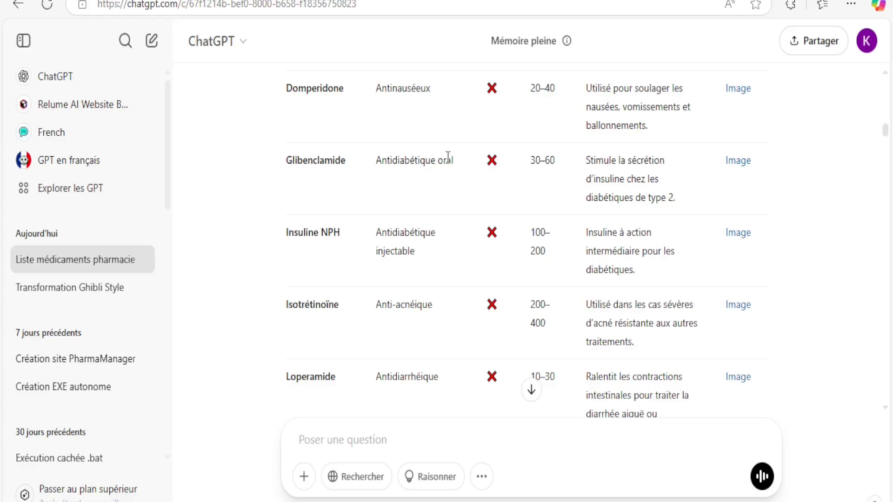
double_click(376, 88)
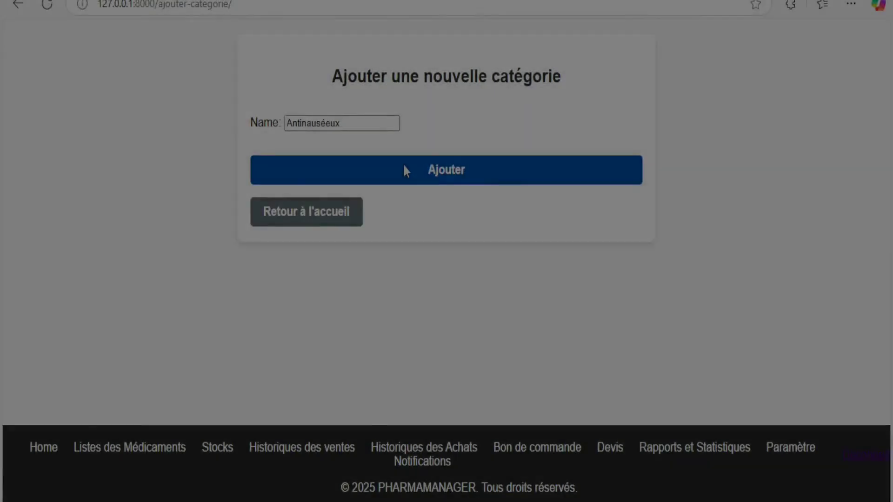
left_click(404, 171)
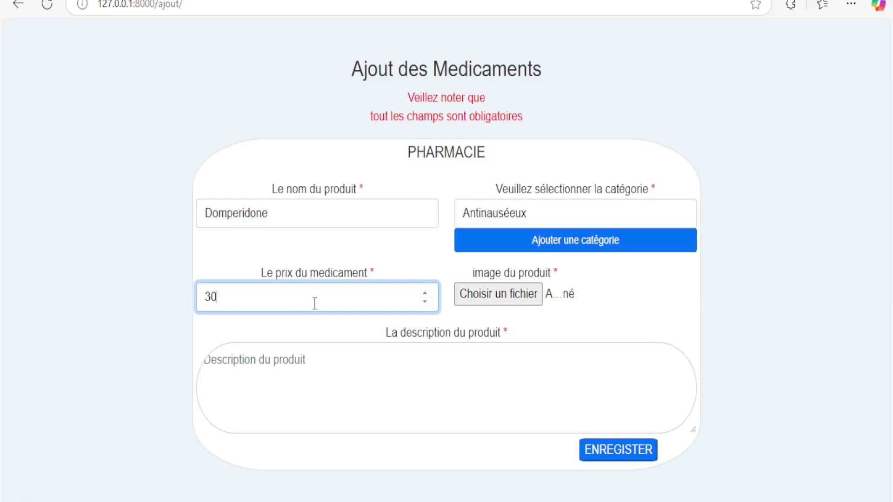
Give Domperidone the description "Utilisé pour soulager les nausées, vomissements et ballonnements." and choose facebook ad 1.png as its image
left_click(296, 372)
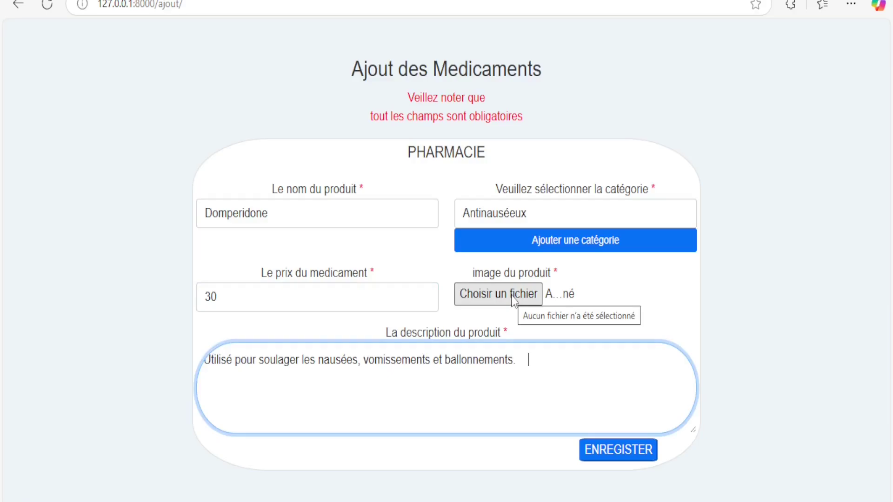
left_click(514, 298)
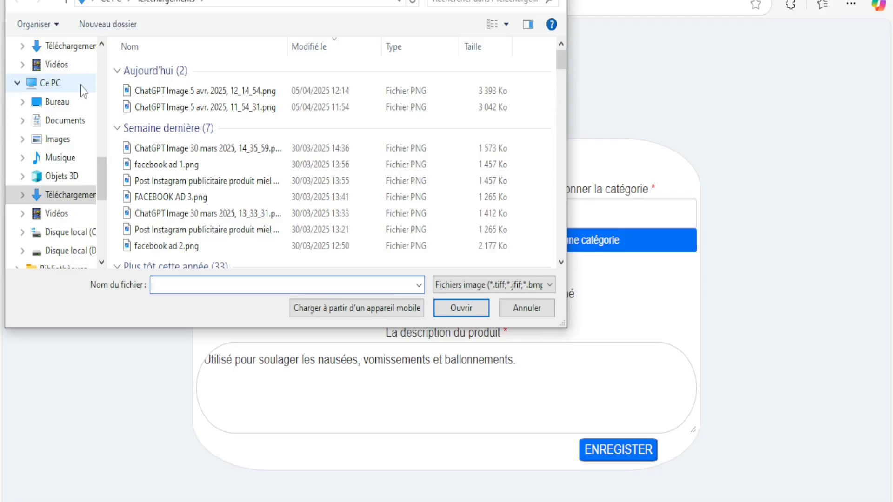
scroll(80, 85, "down", 4)
left_click(166, 164)
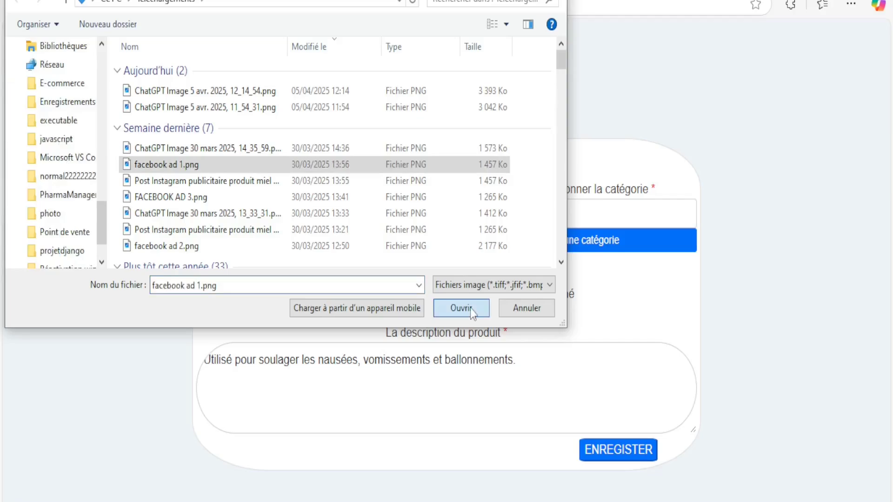
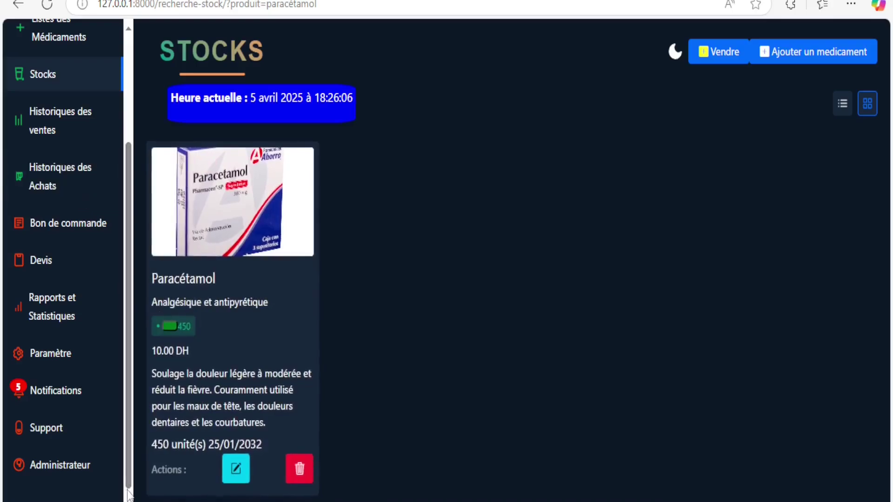
Open the quote history and start creating a new quote
left_click_drag(129, 474, 128, 491)
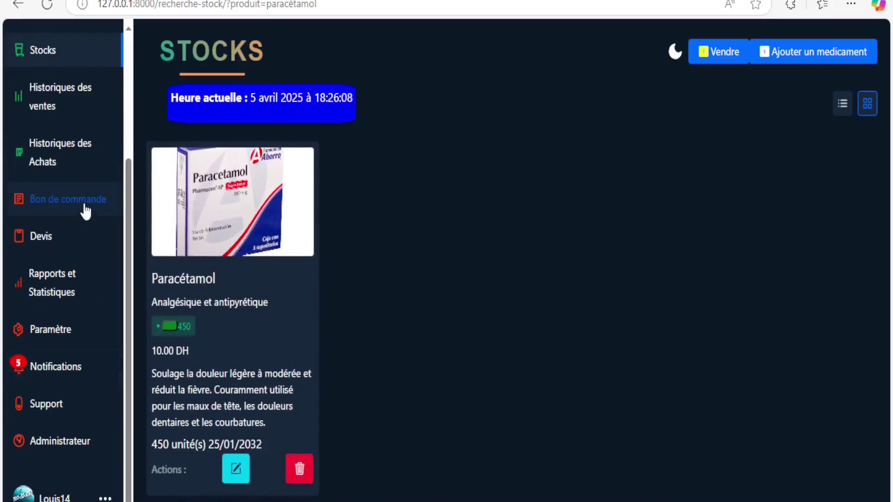
left_click(72, 239)
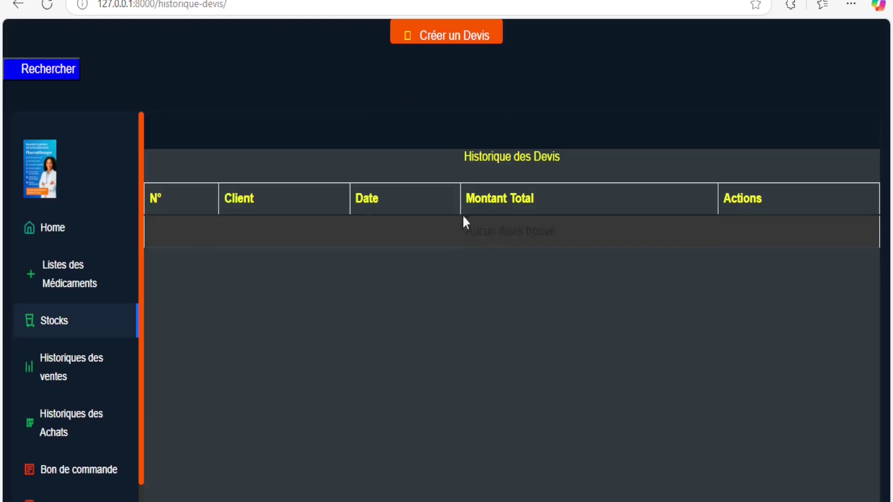
left_click(470, 34)
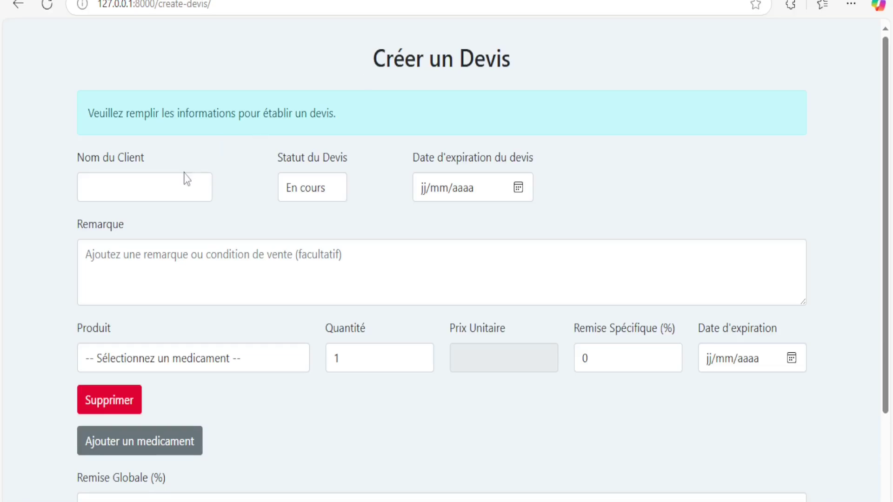
Fill in the quote's client name, the status En cours and the expiration date 27/04/2025
left_click(185, 187)
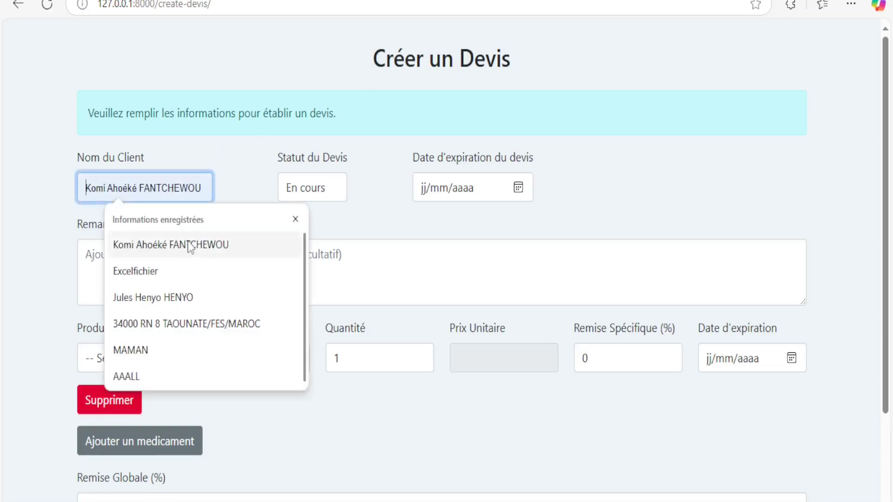
left_click(247, 245)
left_click(326, 195)
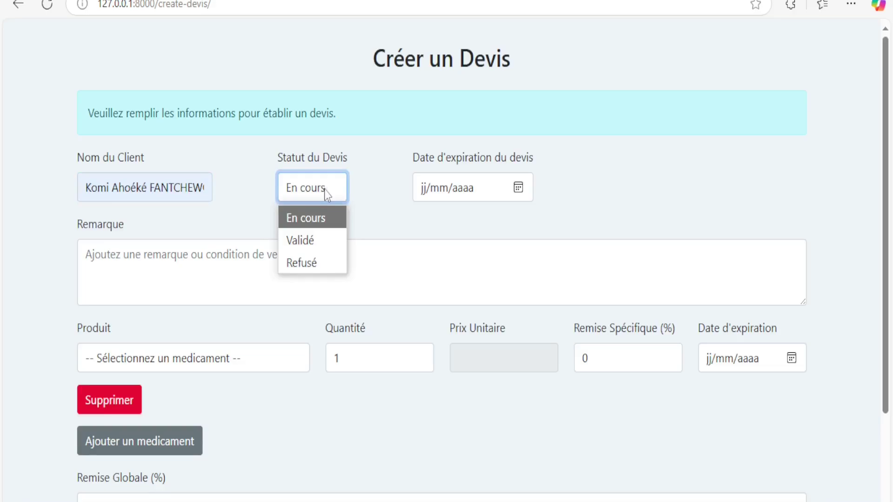
left_click(329, 227)
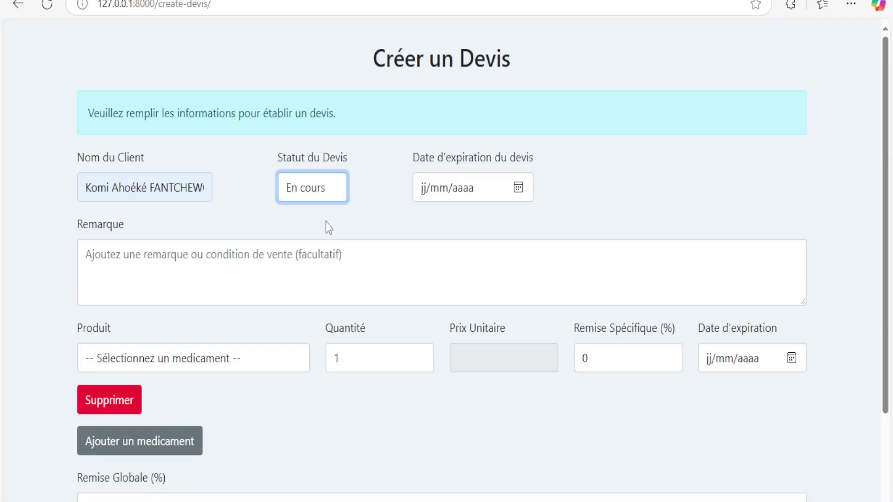
left_click(517, 188)
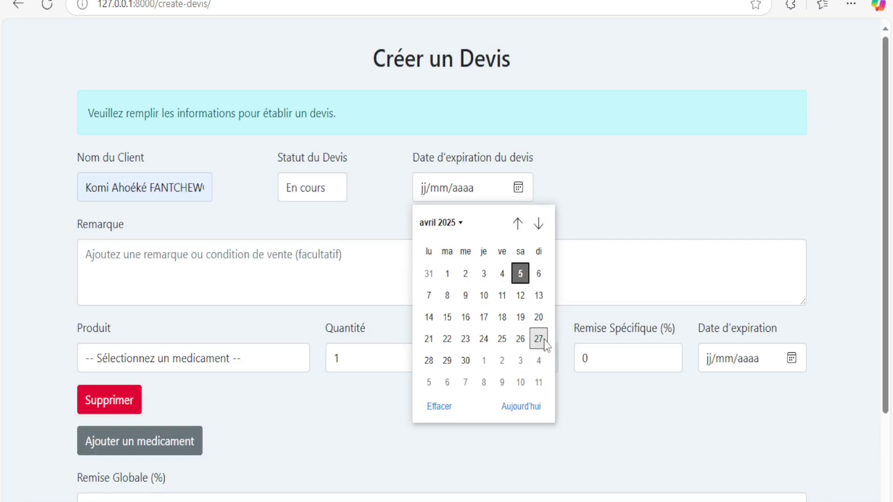
left_click(544, 344)
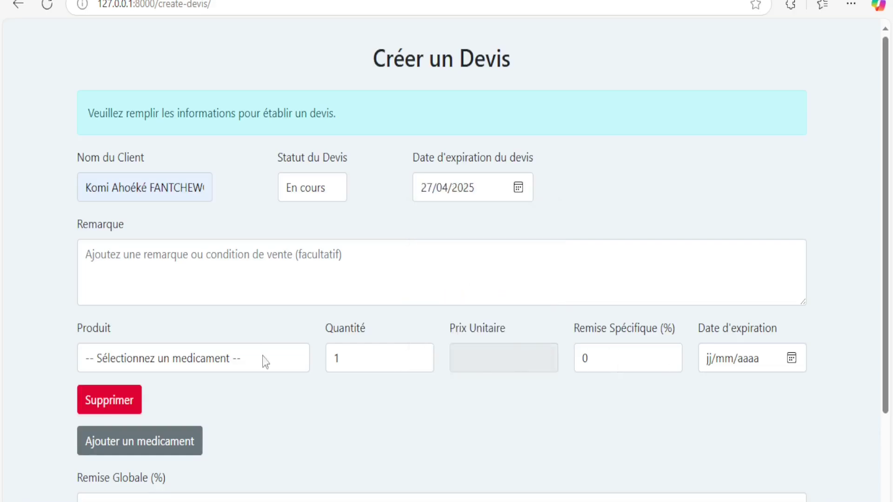
Try to create the quote with Domperidone, quantity 100 and product expiration date 04/05/2025
left_click(270, 370)
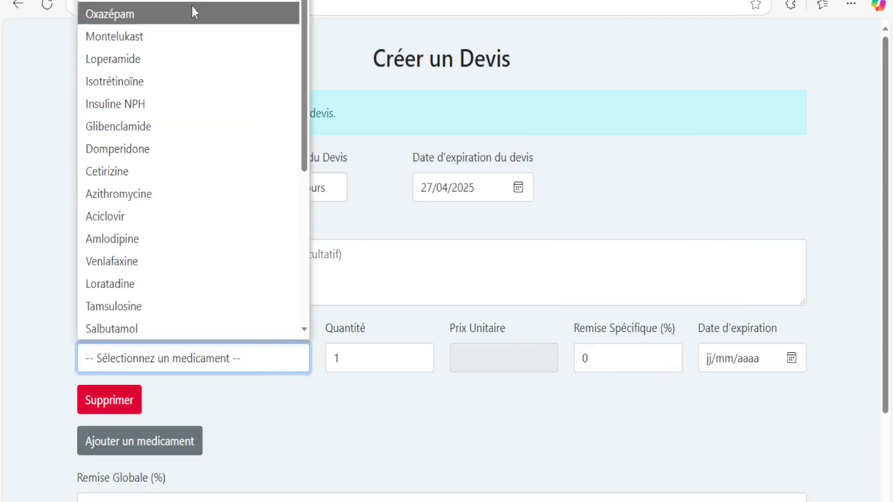
left_click(117, 152)
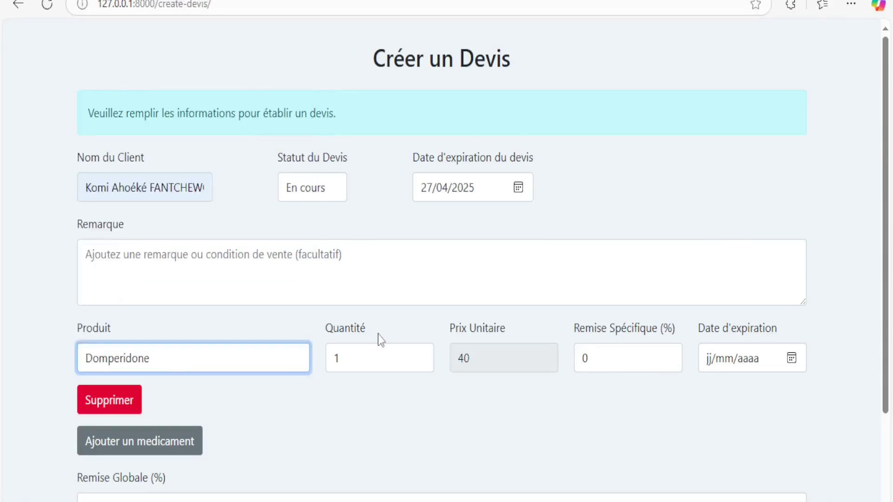
left_click(381, 360)
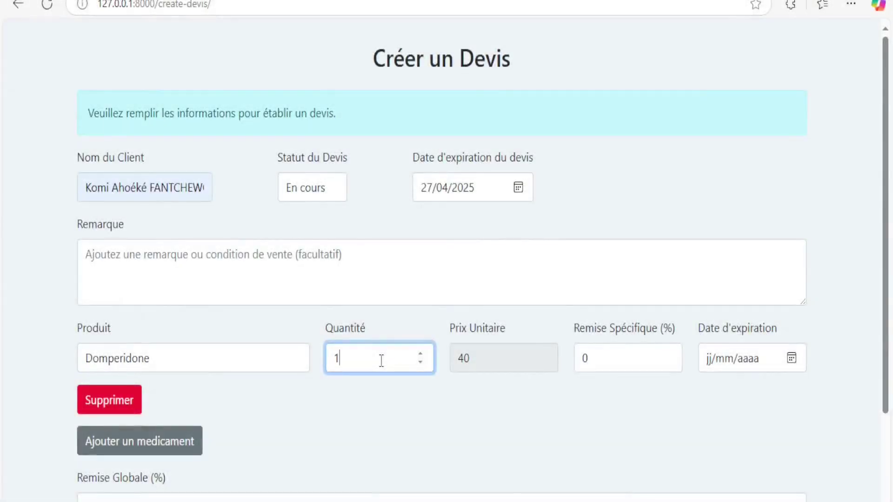
type("00")
key("BackSpace")
key("BackSpace")
type("00")
left_click(792, 365)
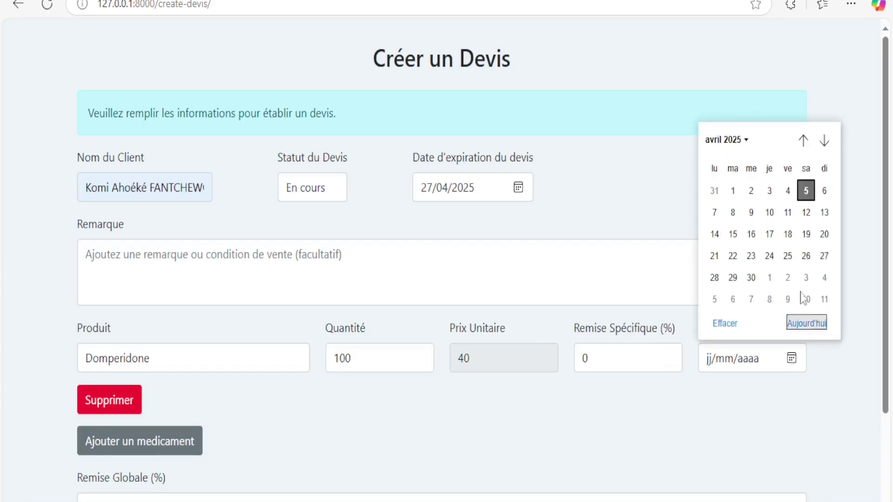
left_click(826, 274)
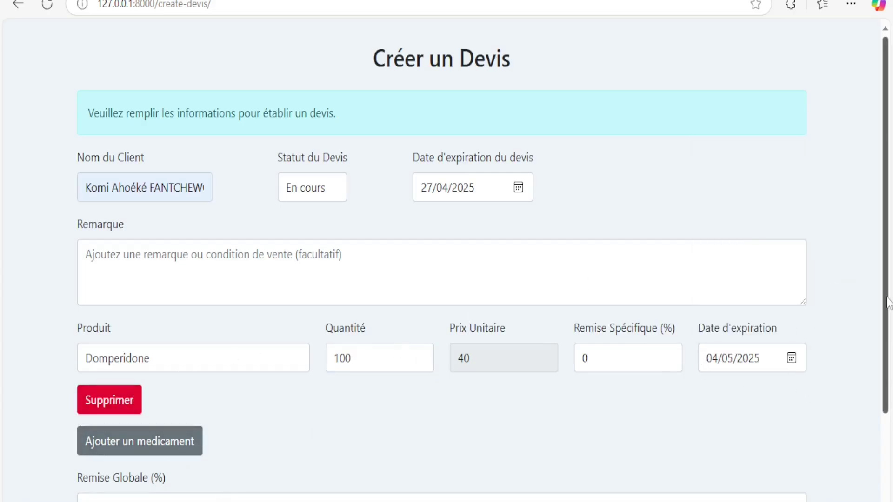
left_click_drag(886, 299, 890, 439)
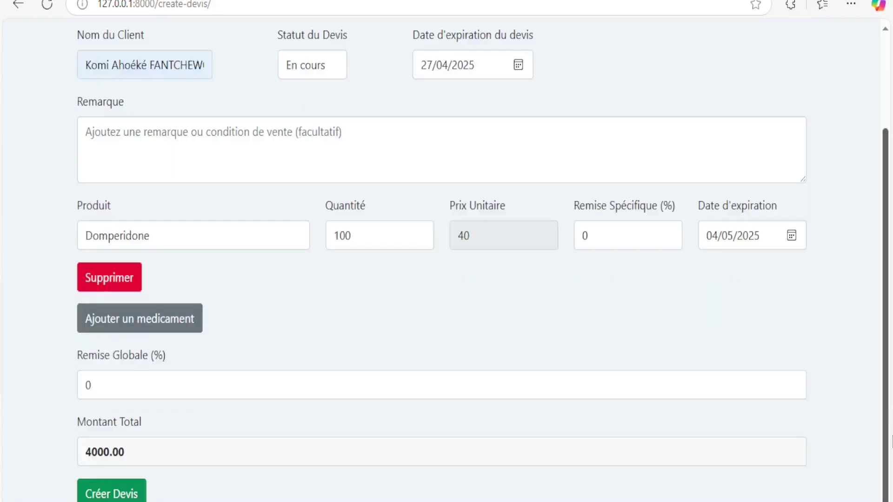
left_click(103, 495)
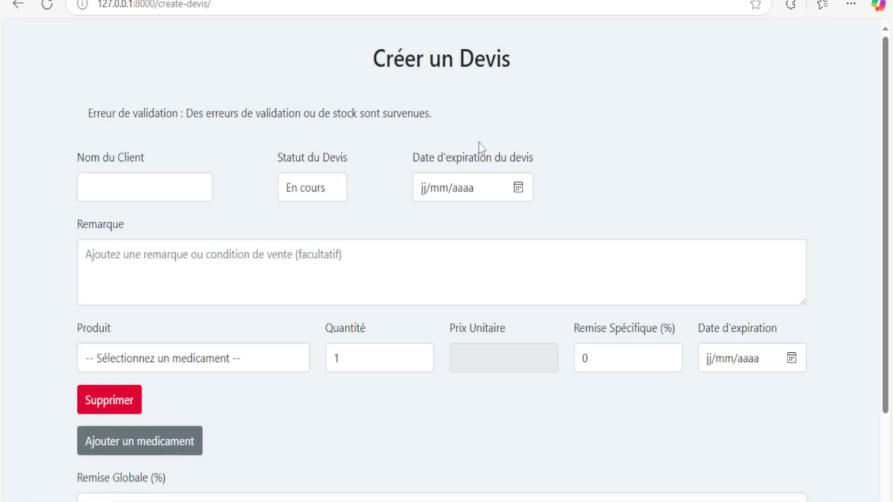
Select Domperidone as the product again and refill the client name with the last-used saved entry
left_click(278, 370)
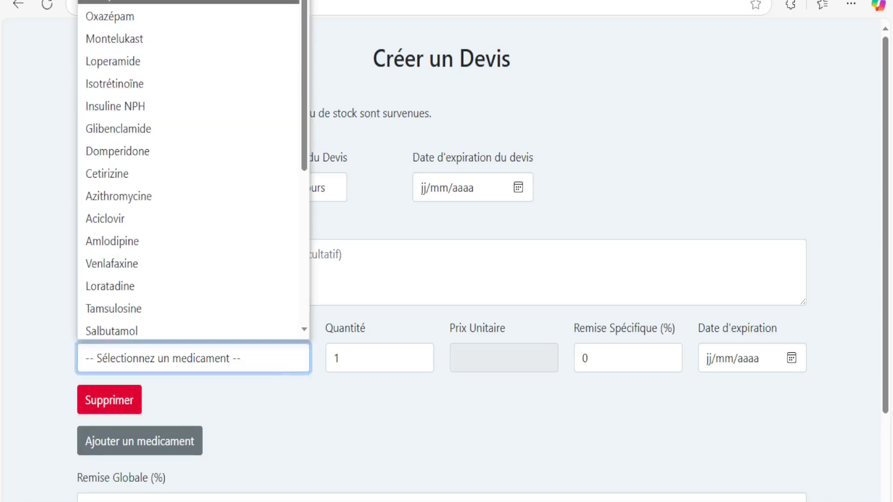
left_click(118, 151)
left_click(180, 196)
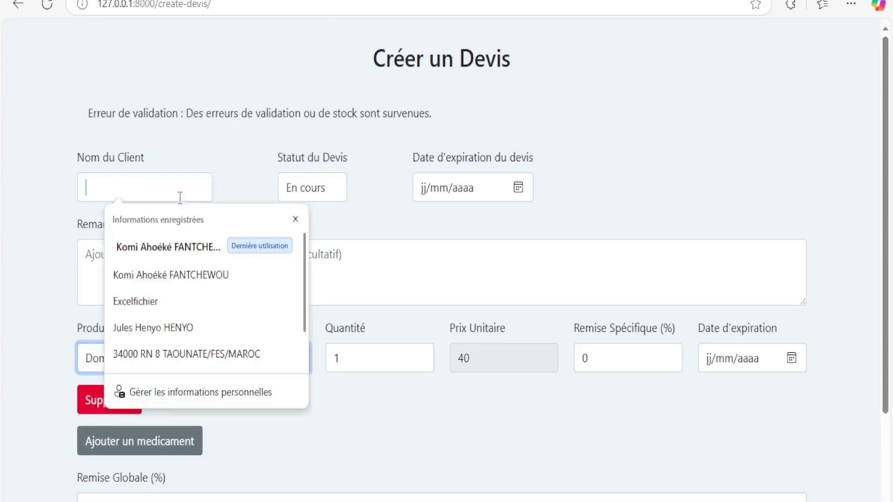
left_click(192, 249)
Set the quote's expiration date to 10/08/2025
left_click(521, 187)
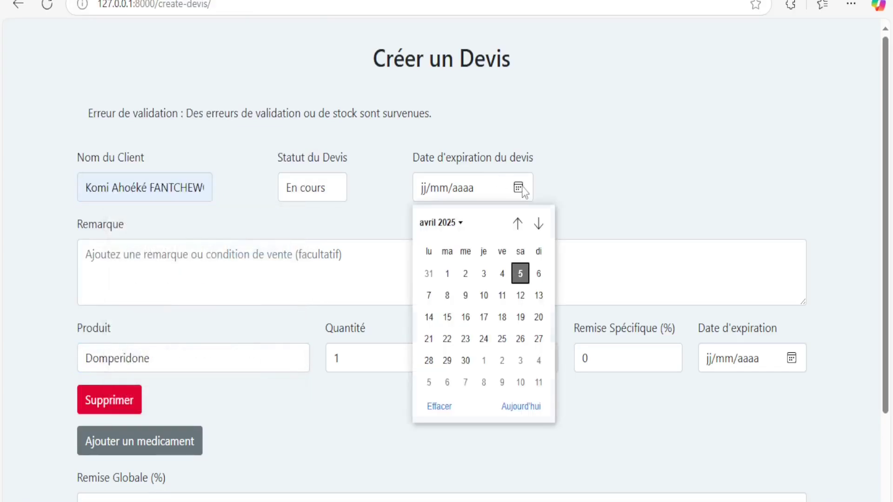
left_click(540, 298)
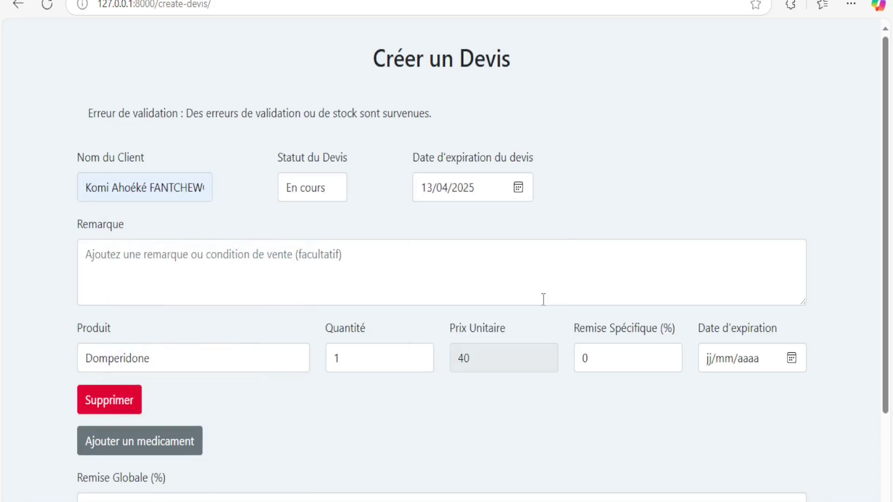
left_click(525, 188)
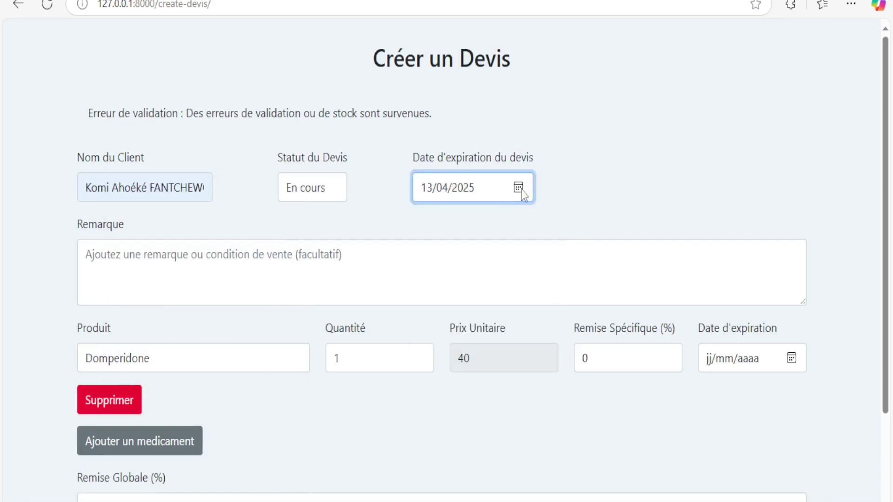
left_click(519, 189)
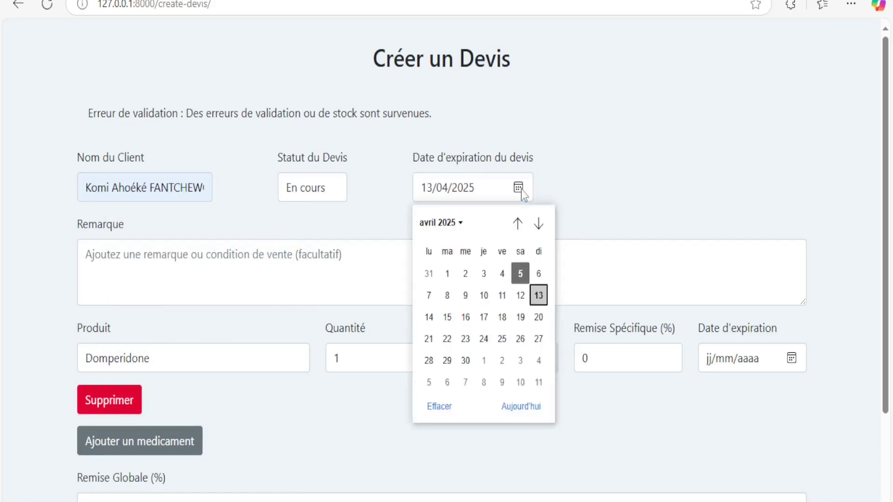
left_click(538, 224)
left_click(538, 223)
left_click(539, 224)
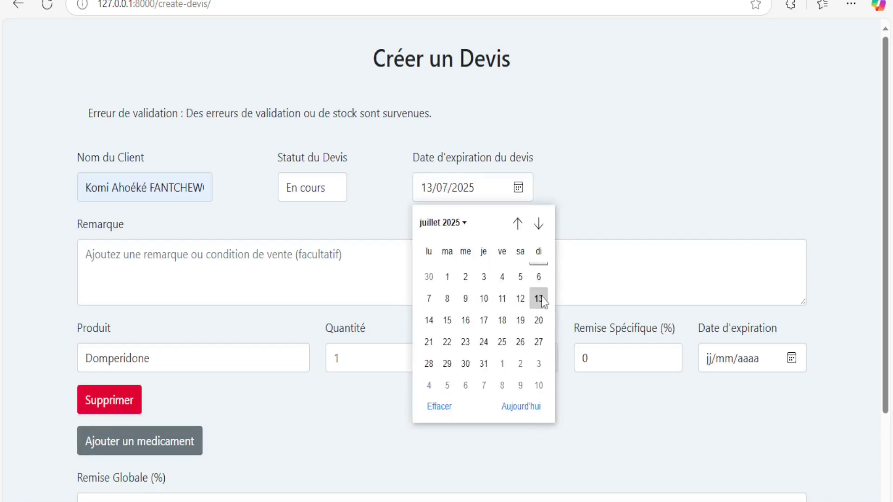
left_click(539, 383)
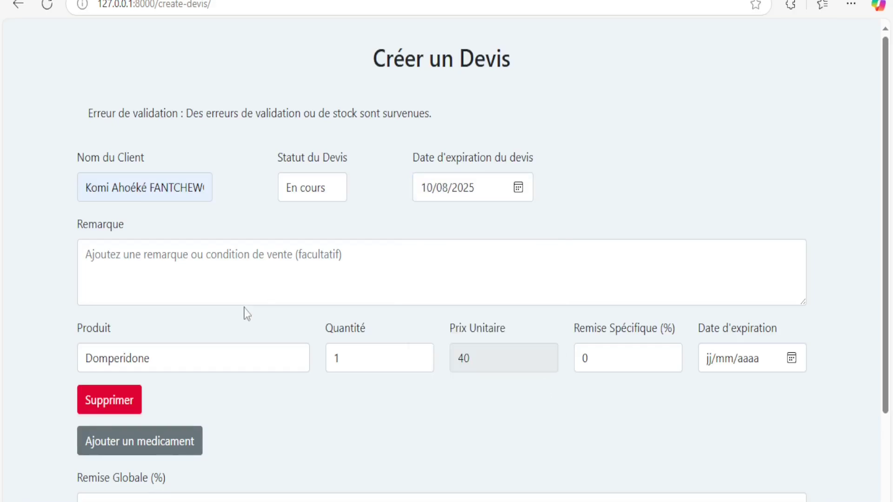
Give the Domperidone line quantity 10 and expiration date 11/05/2025, and add a second medicine line
left_click(370, 359)
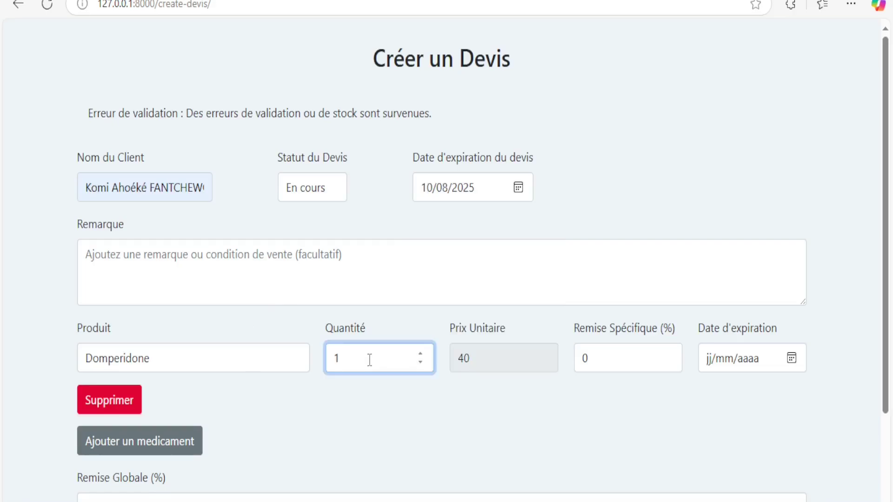
type("0")
left_click(195, 444)
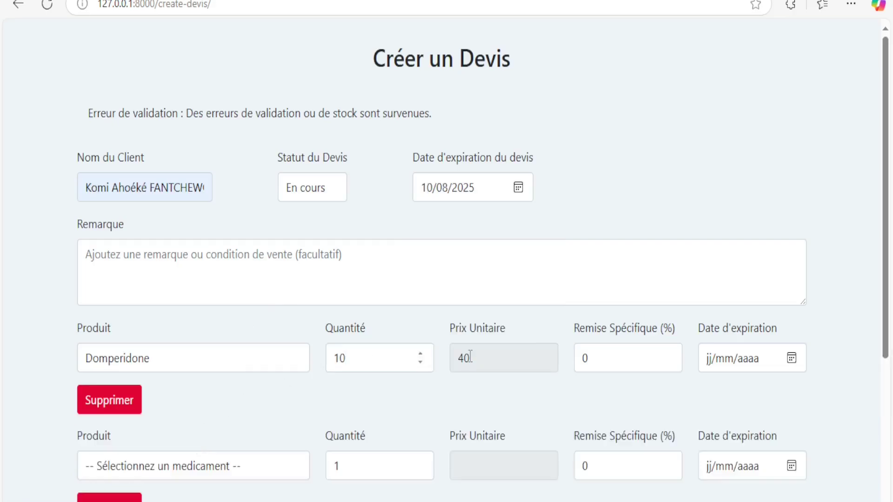
left_click_drag(886, 302, 888, 365)
scroll(888, 364, "down", 2)
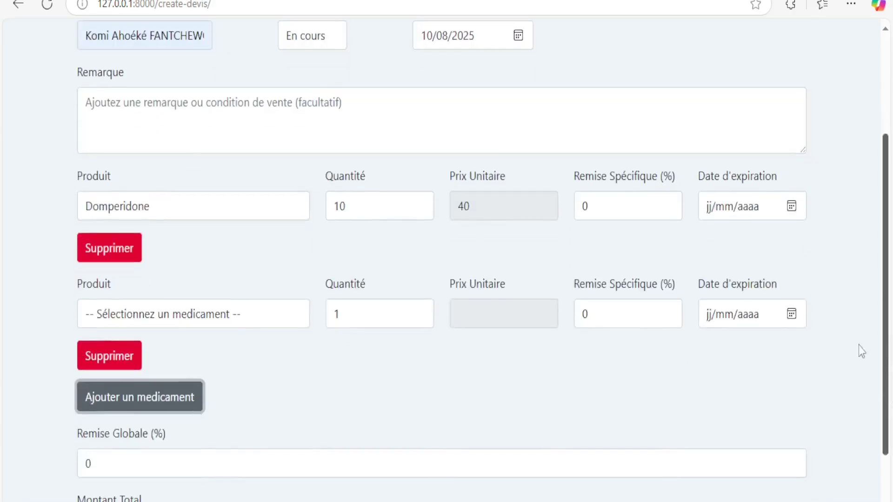
left_click(796, 211)
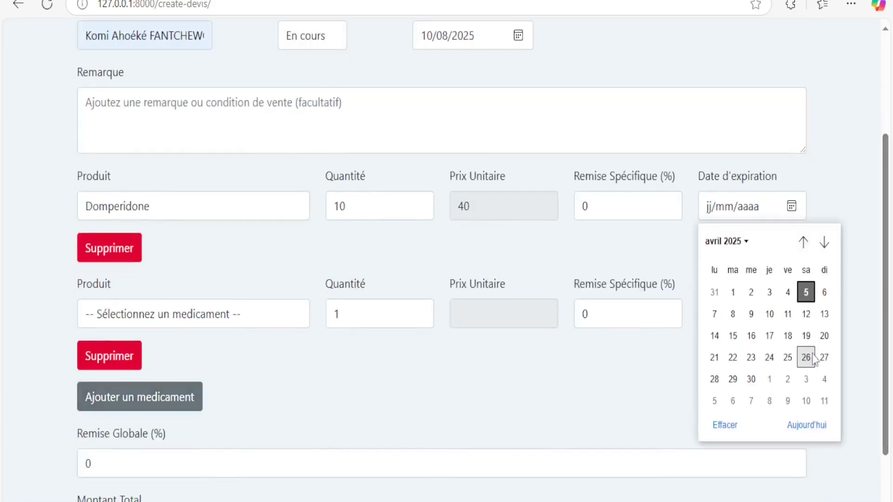
left_click(824, 401)
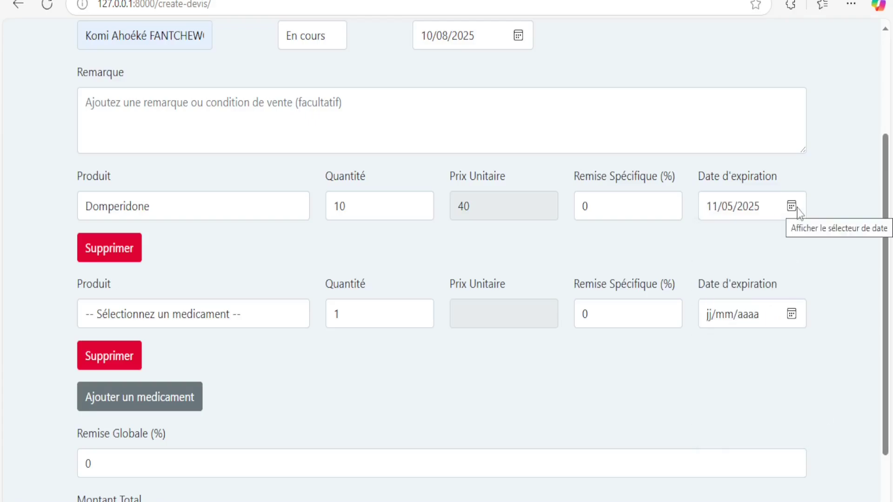
Fill the second medicine line with Paracétamol, quantity 10 and expiration date 29/06/2025
left_click(249, 314)
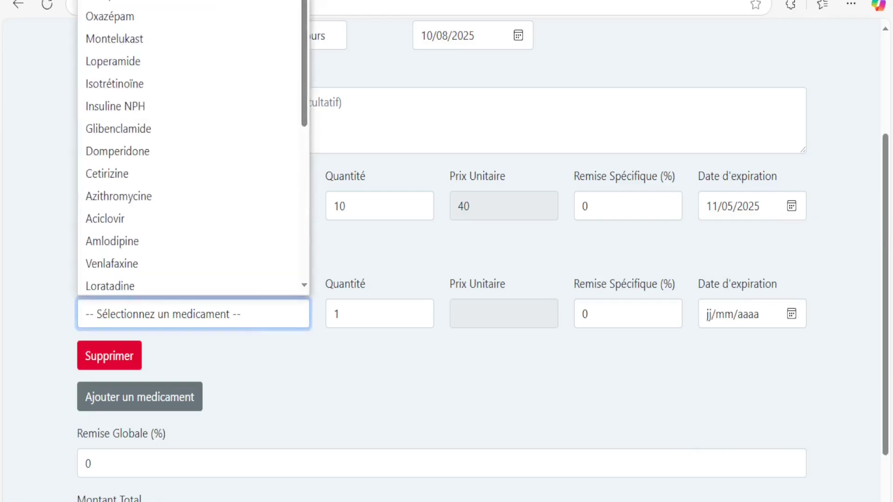
key("p")
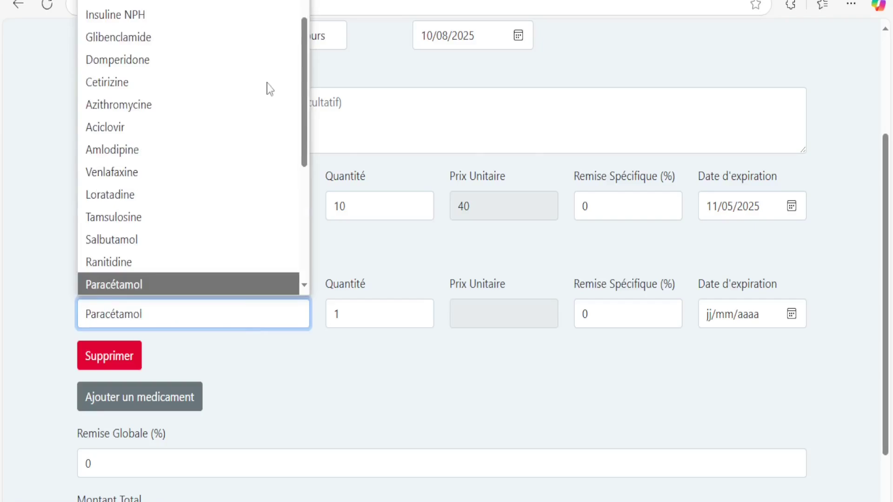
left_click(145, 285)
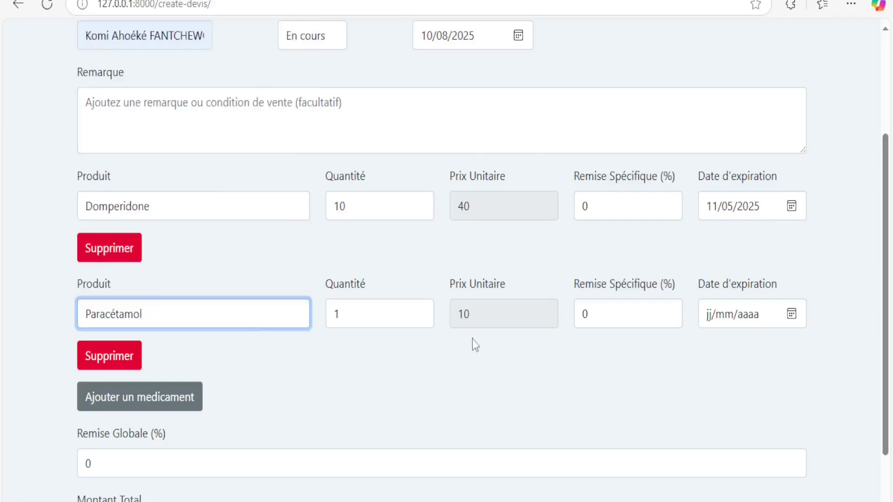
left_click(375, 312)
type("0")
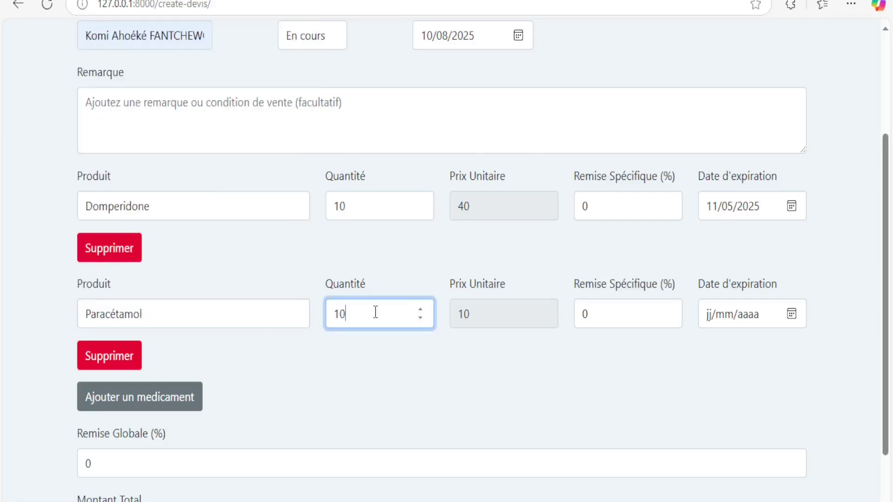
left_click(793, 317)
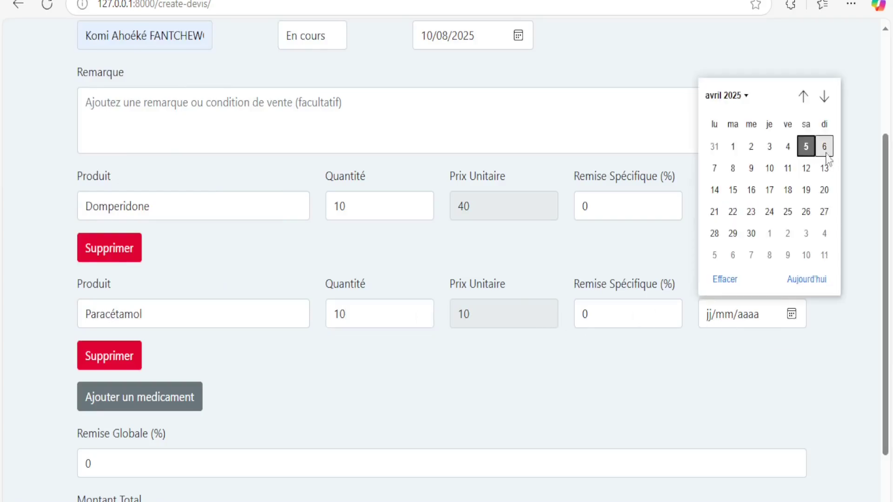
left_click(825, 95)
left_click(826, 95)
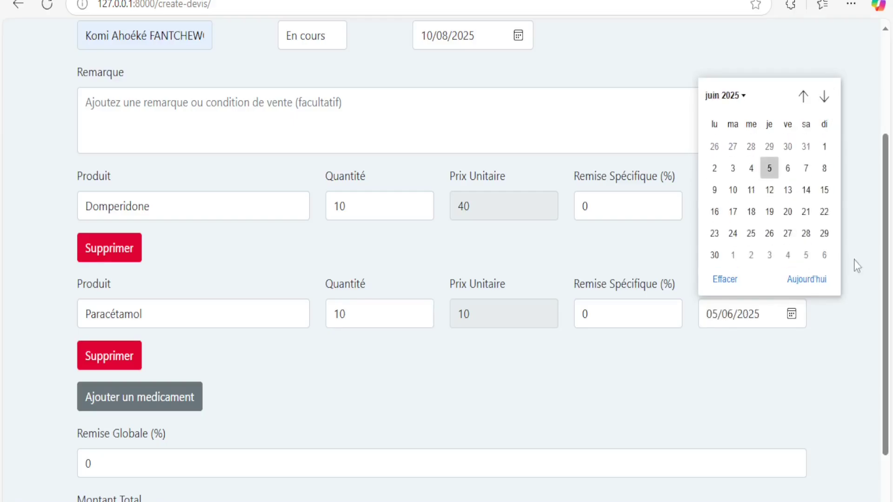
left_click(824, 233)
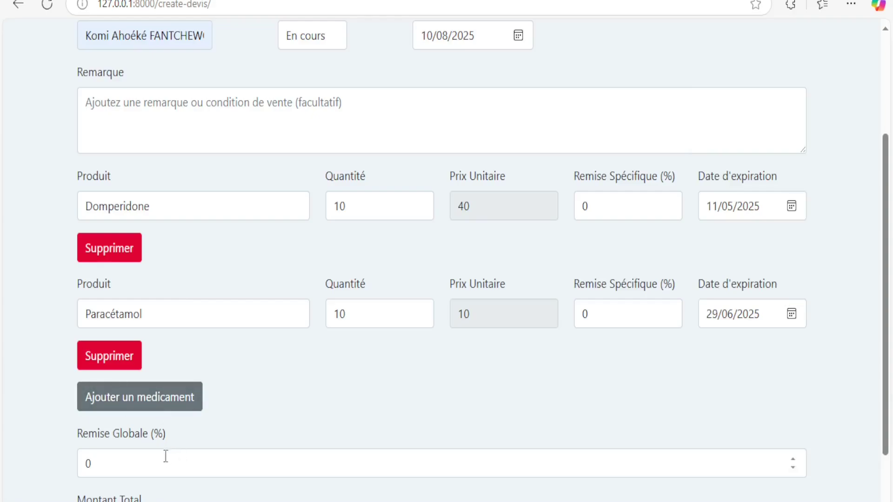
left_click(162, 399)
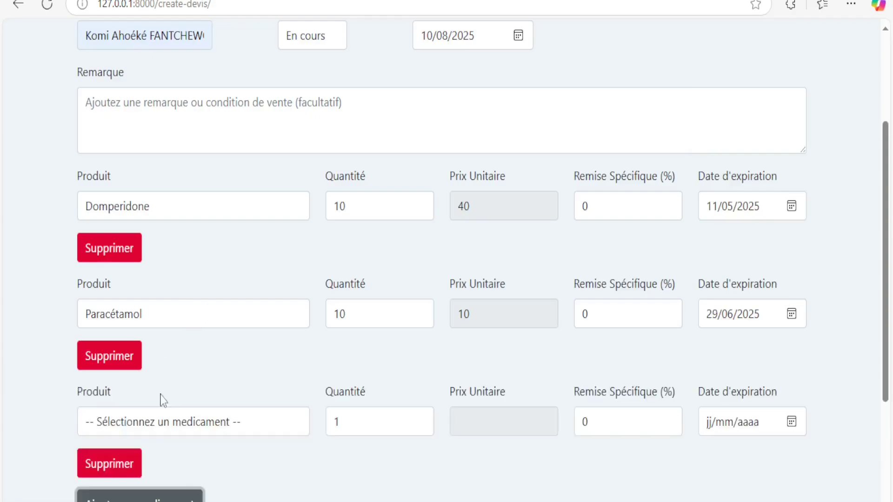
left_click(292, 427)
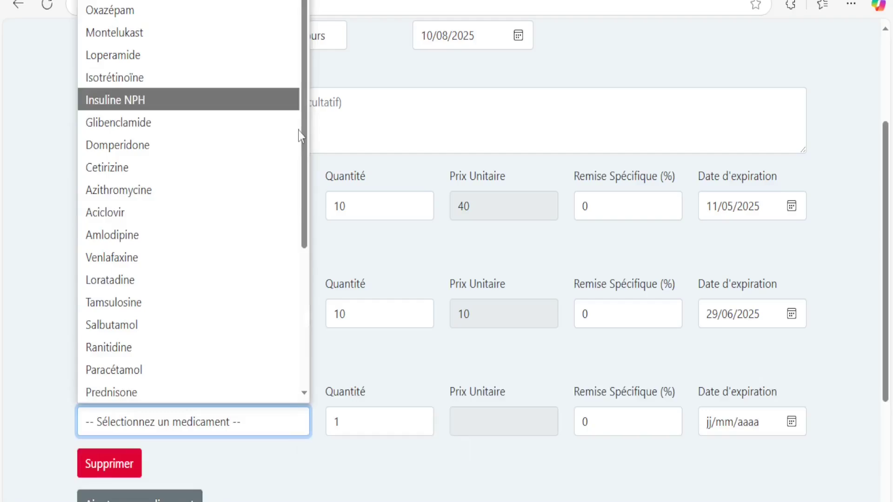
left_click_drag(307, 163, 305, 343)
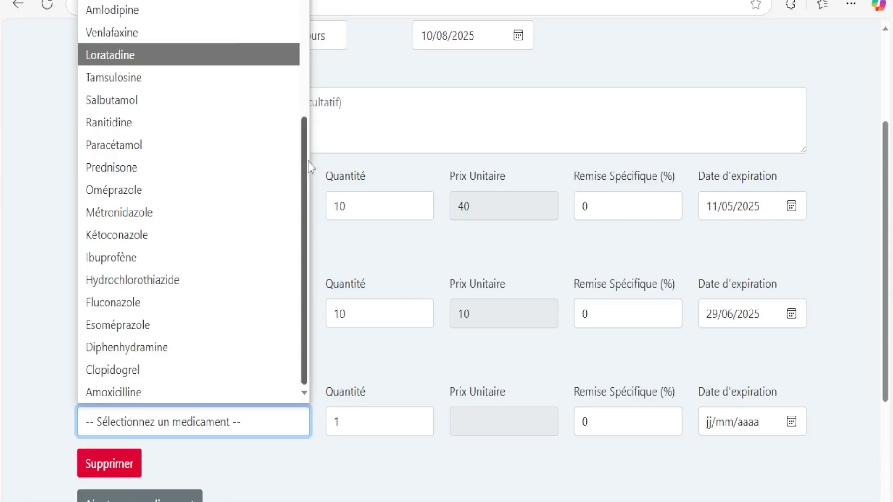
left_click_drag(305, 164, 304, 68)
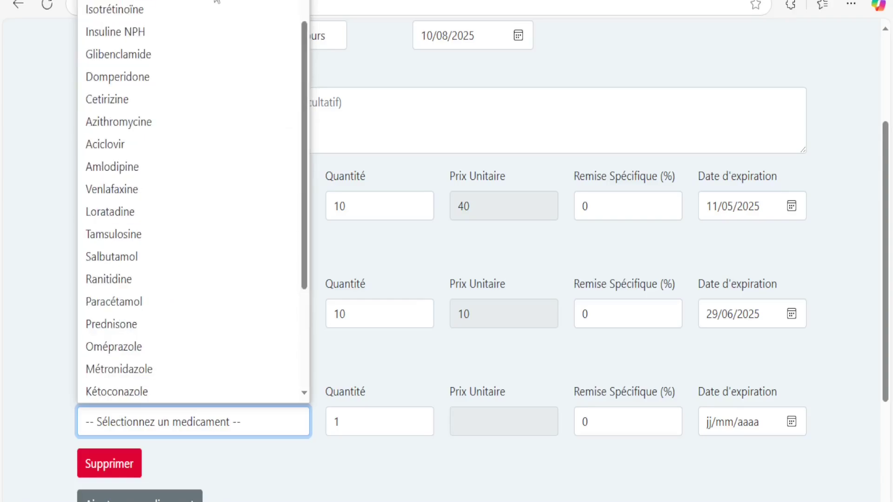
scroll(308, 57, "up", 2)
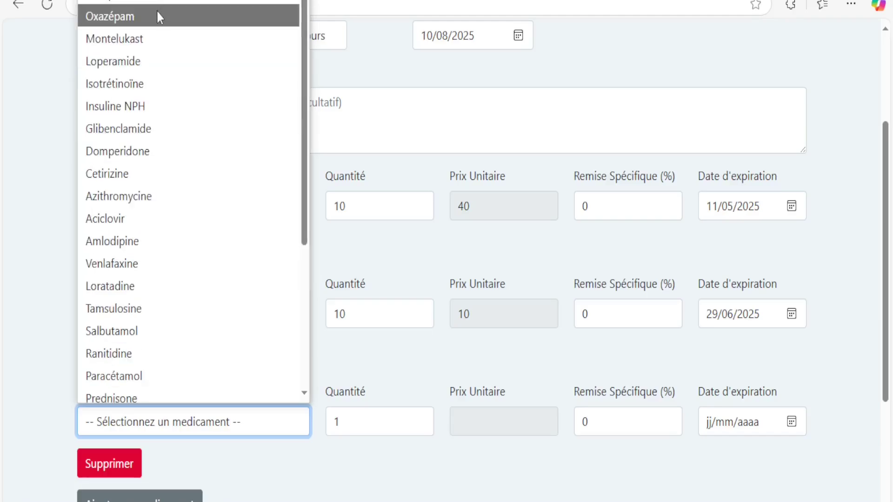
left_click(380, 214)
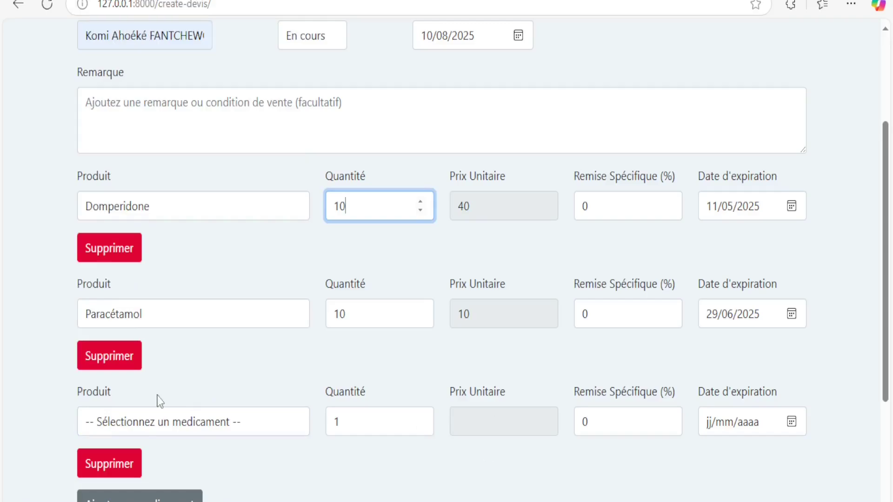
left_click(110, 465)
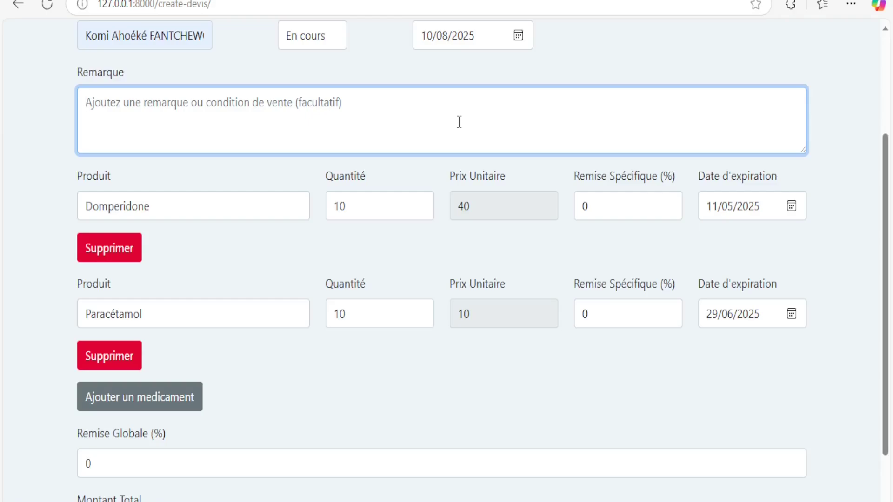
Enter the remark "Payement en 60 jours" on the quote
type("P")
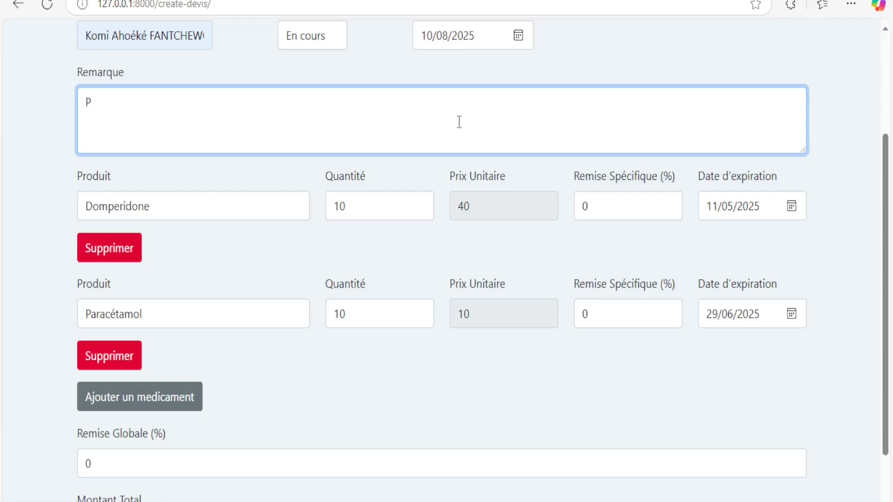
key("BackSpace")
type("p")
key("BackSpace")
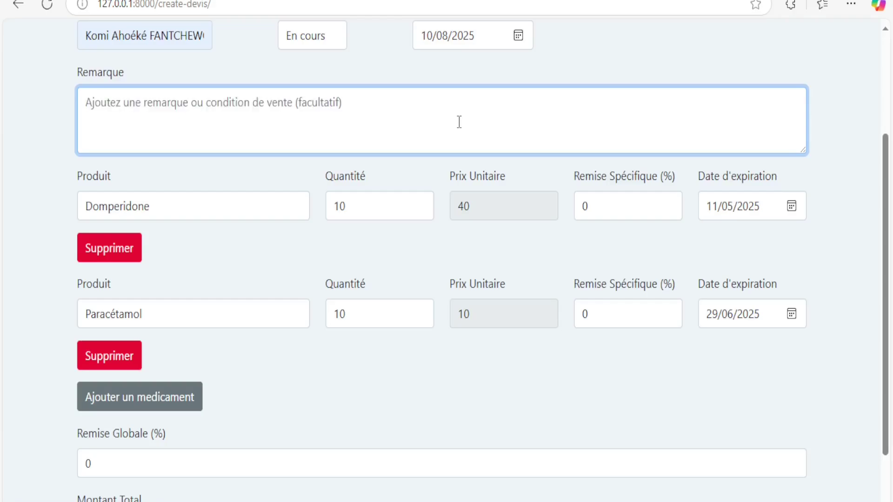
type("p")
key("BackSpace")
type("P")
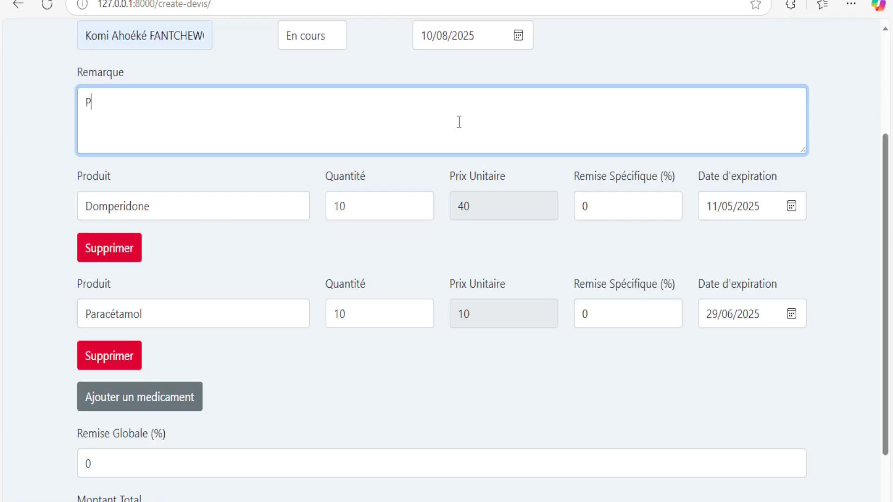
type("ayement en")
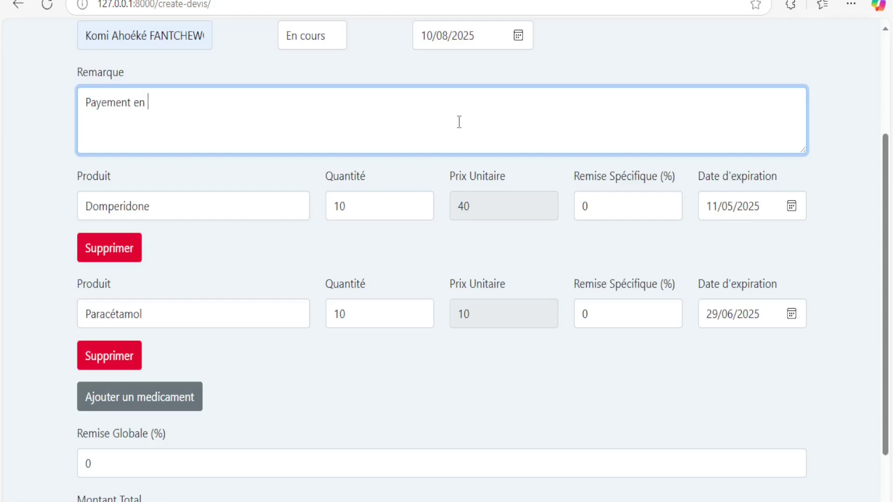
type("60 jours")
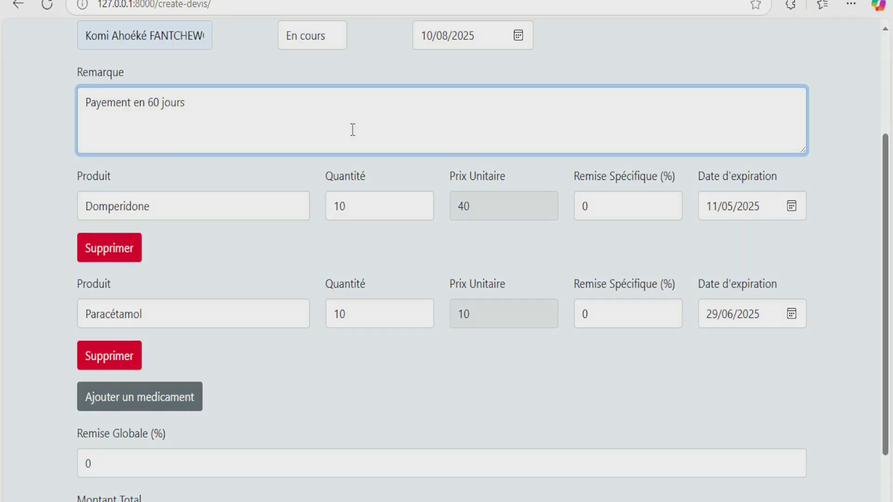
key("Return")
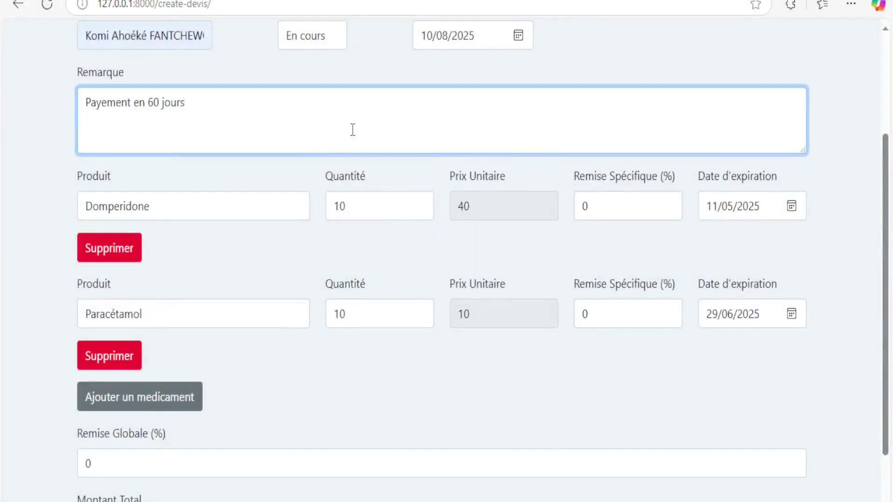
type("mmmmmmm")
key("BackSpace")
key("BackSpace")
key("BackSpace")
key("BackSpace")
key("BackSpace")
key("BackSpace")
key("BackSpace")
key("BackSpace")
key("BackSpace")
key("BackSpace")
key("BackSpace")
key("BackSpace")
key("BackSpace")
key("BackSpace")
key("BackSpace")
type("à")
key("BackSpace")
type("0 jour")
key("BackSpace")
key("BackSpace")
key("BackSpace")
type("ours")
Set the quote's global discount to 20 % and create the quote
scroll(885, 164, "down", 2)
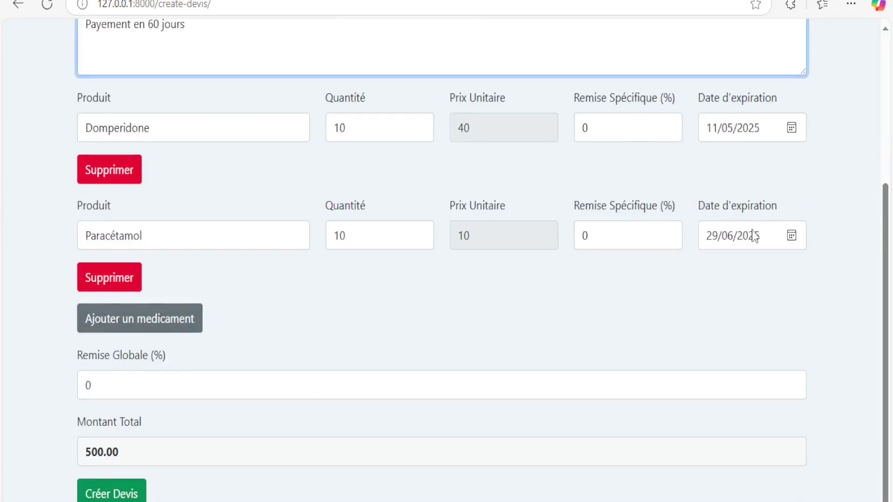
left_click(85, 387)
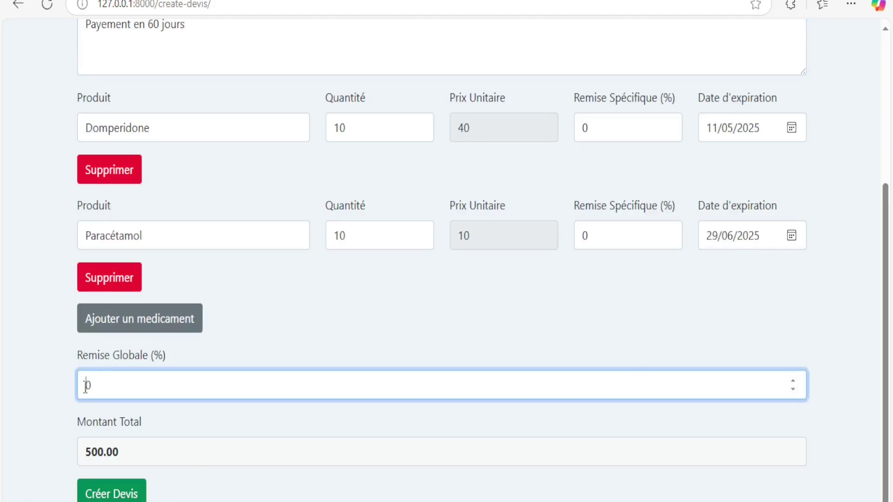
type("2")
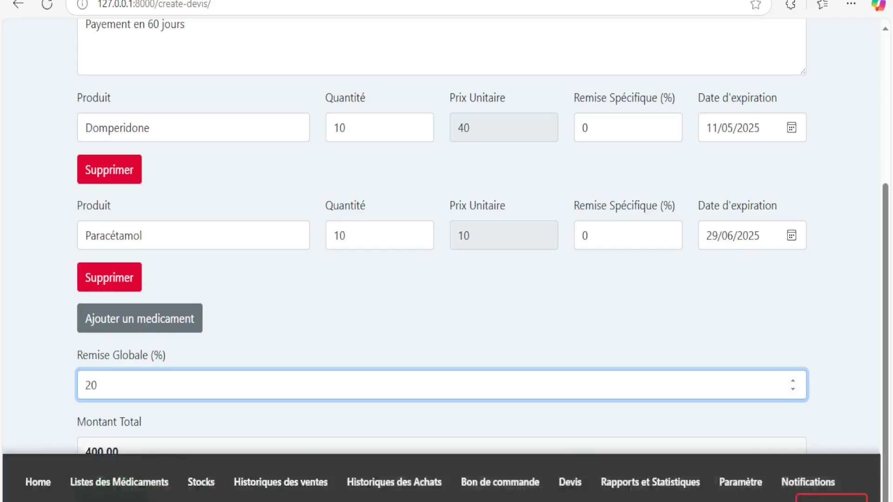
left_click(124, 495)
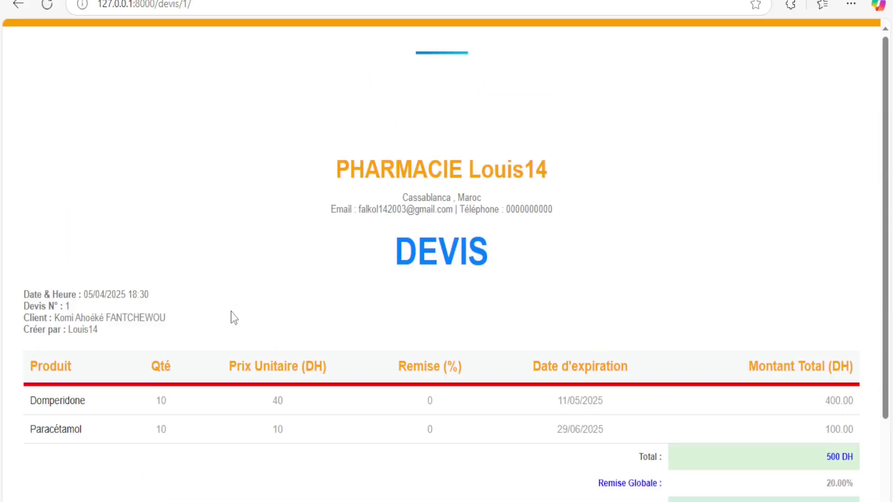
Review the created quote's creator, product lines, totals and general conditions, and return to the quote history
scroll(877, 263, "down", 3)
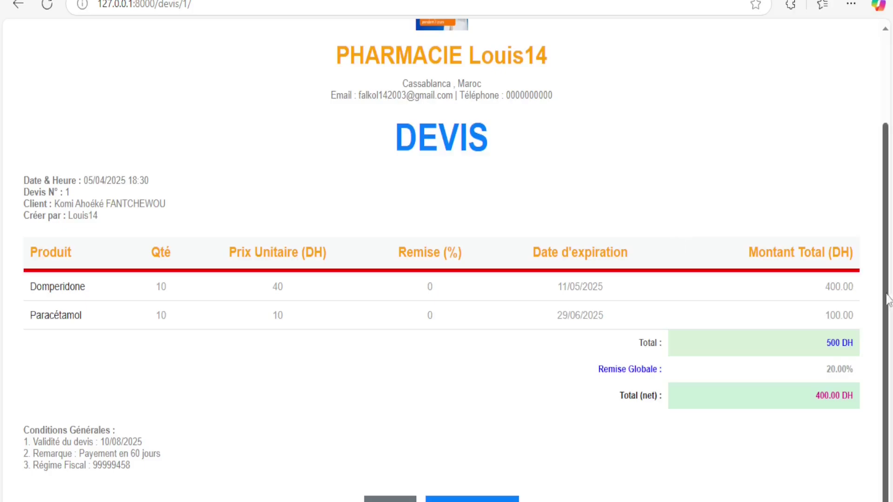
scroll(880, 135, "up", 3)
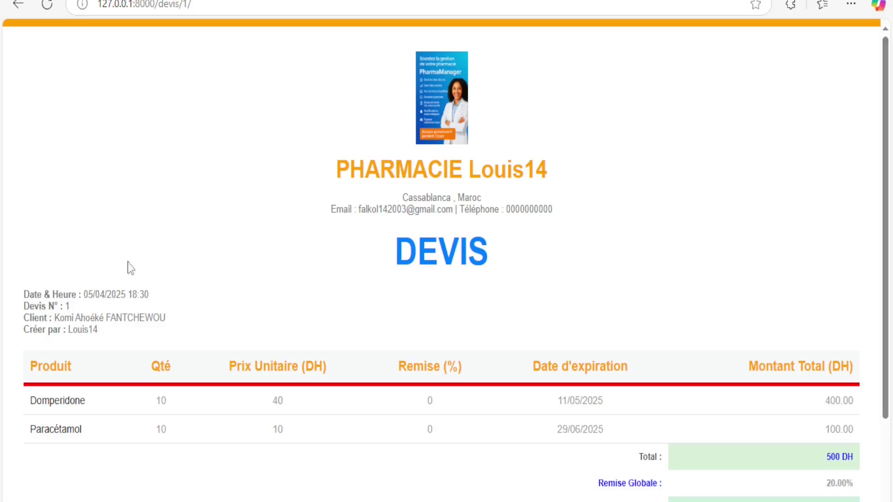
triple_click(103, 333)
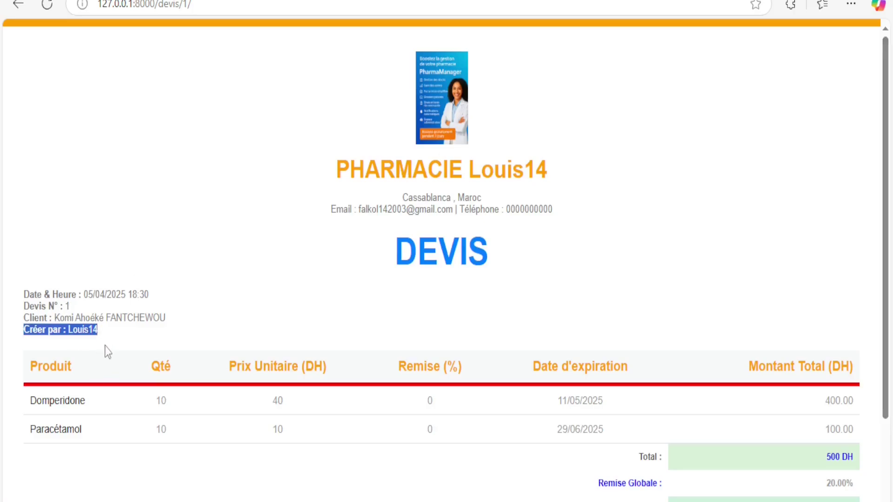
double_click(83, 329)
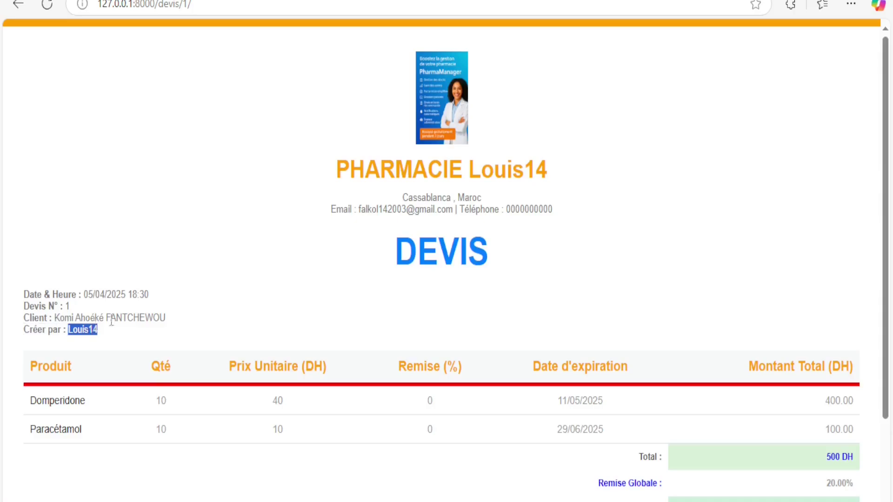
left_click(556, 329)
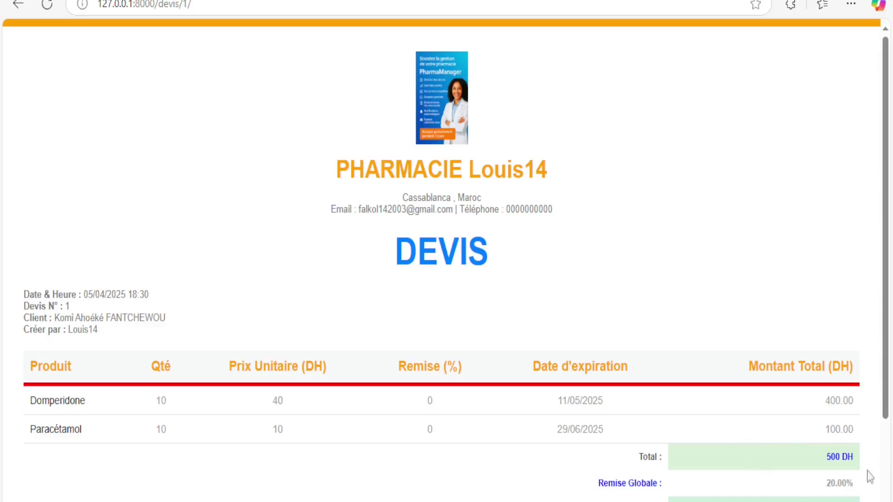
scroll(869, 473, "down", 2)
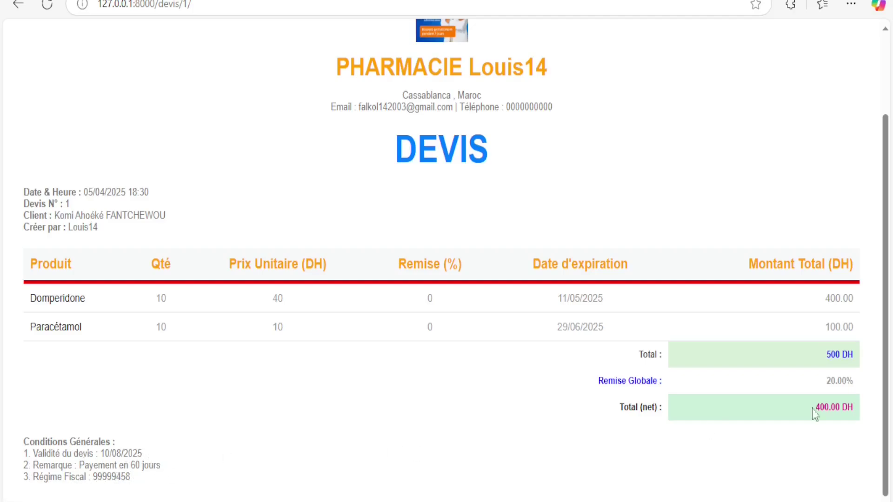
scroll(812, 409, "down", 1)
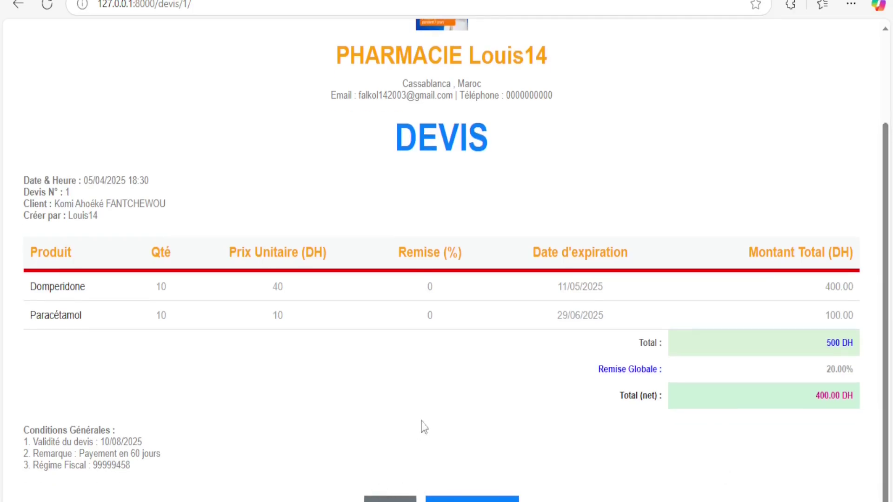
left_click(394, 499)
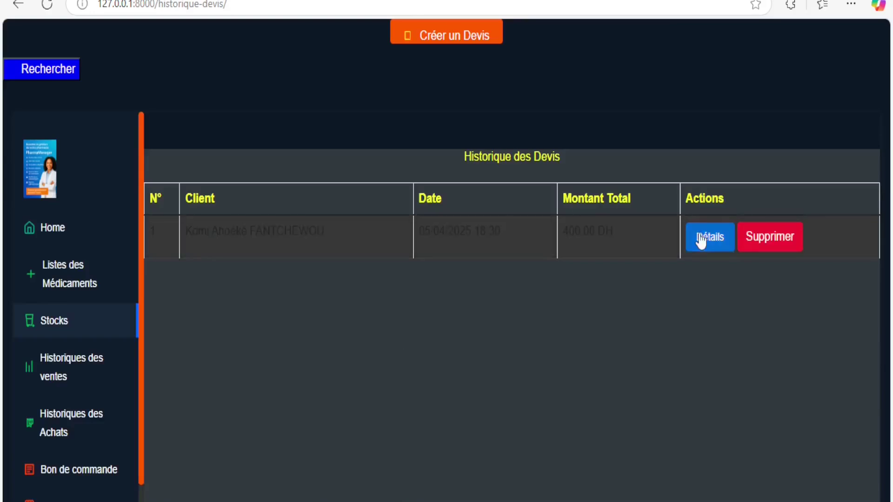
left_click(702, 237)
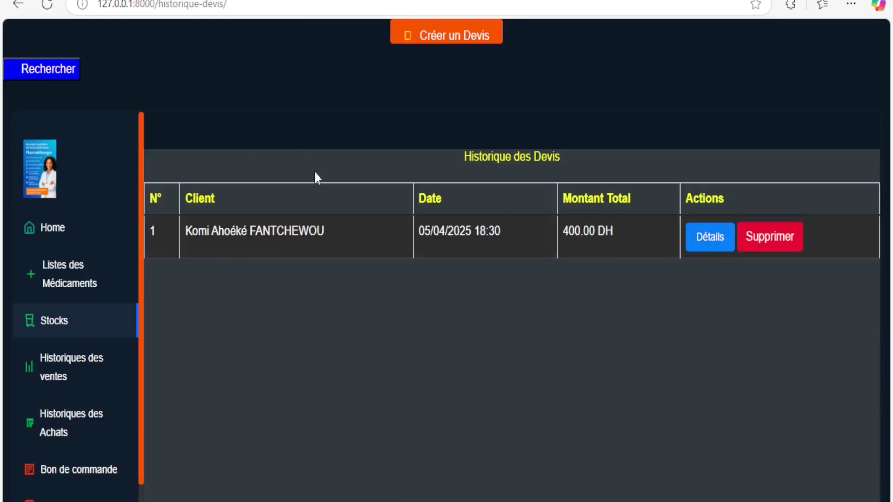
Search the quotes for quote number 1
left_click(49, 74)
left_click(233, 145)
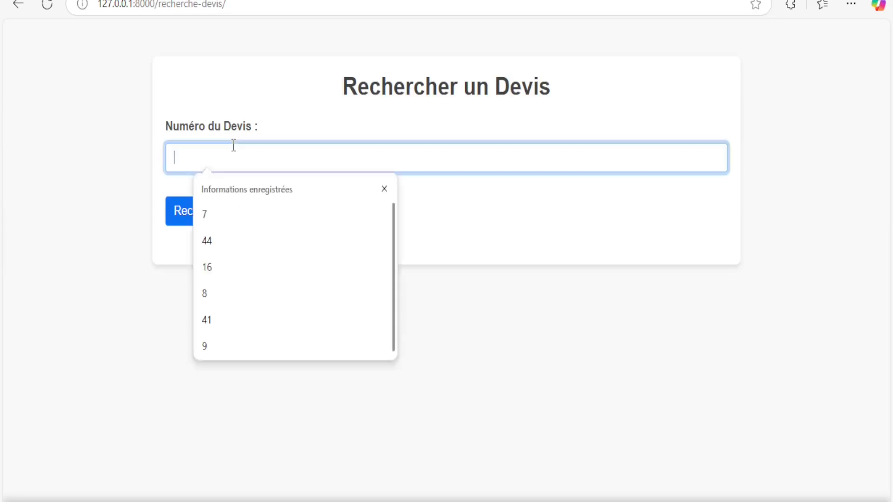
type("&")
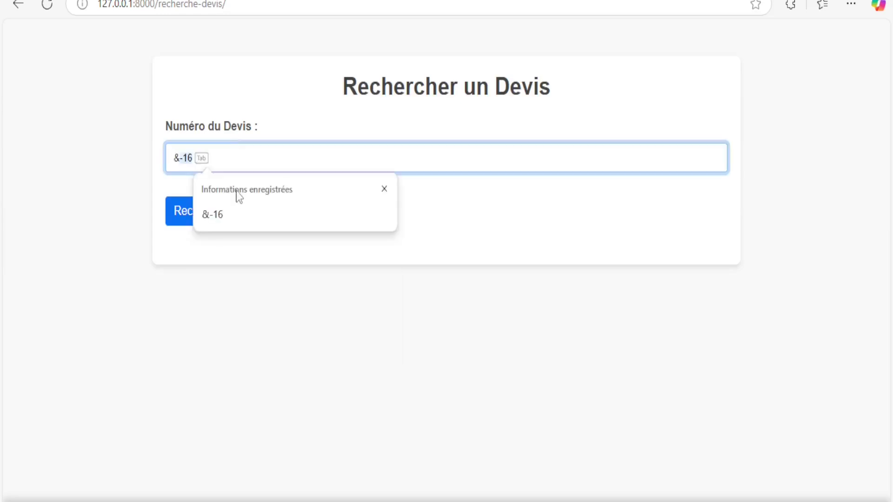
key("BackSpace")
key("BackSpace")
type("&")
key("BackSpace")
key("BackSpace")
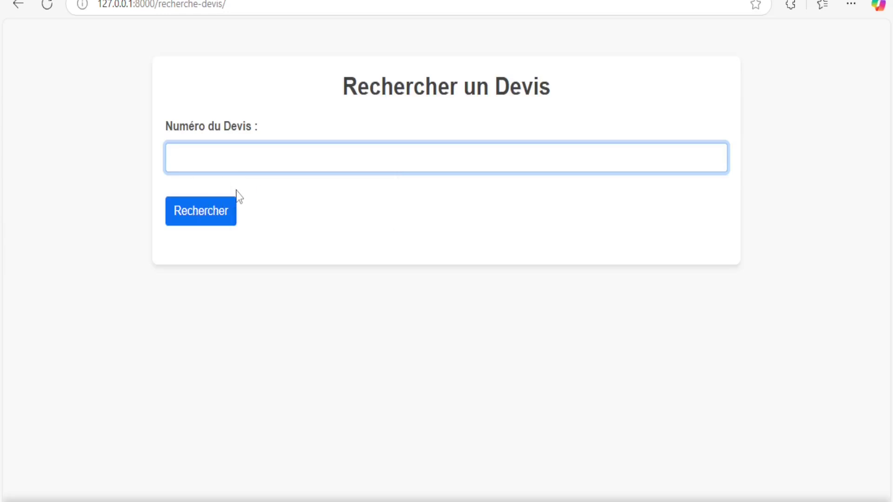
type("1")
left_click(177, 223)
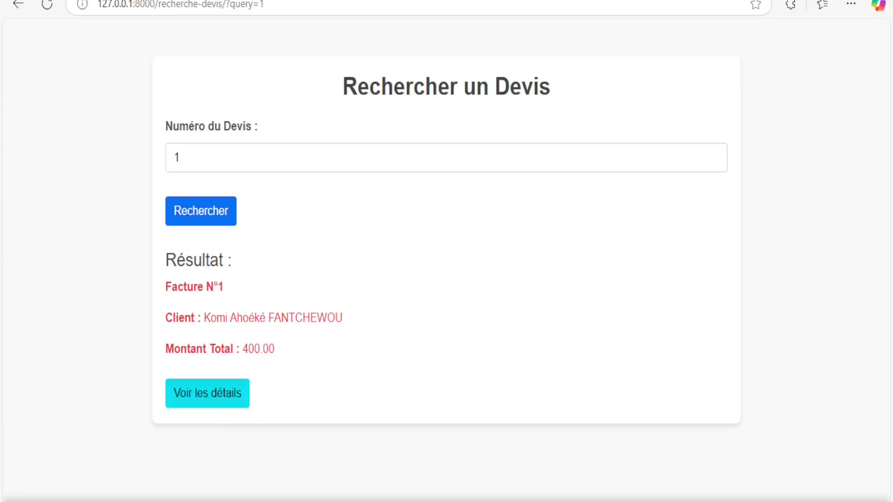
Go by way of the purchase history to a new purchase order and fill in the supplier with the saved name-and-address entry
mouse_move(298, 498)
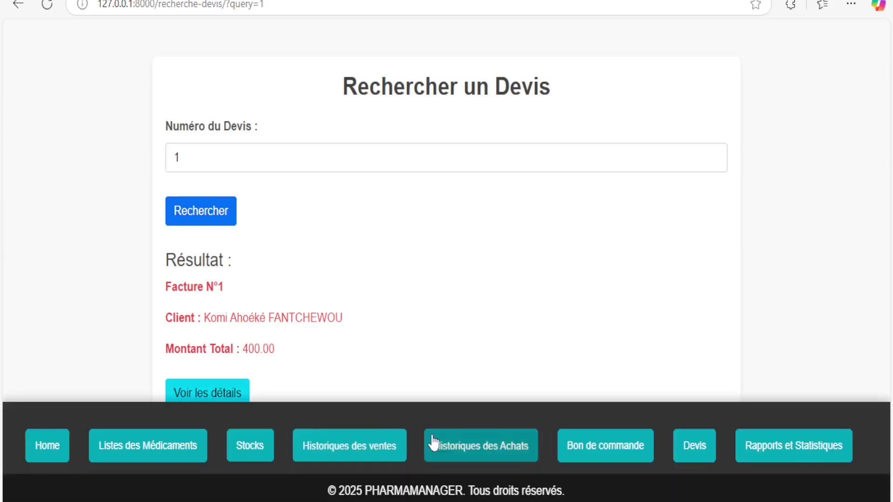
left_click(496, 449)
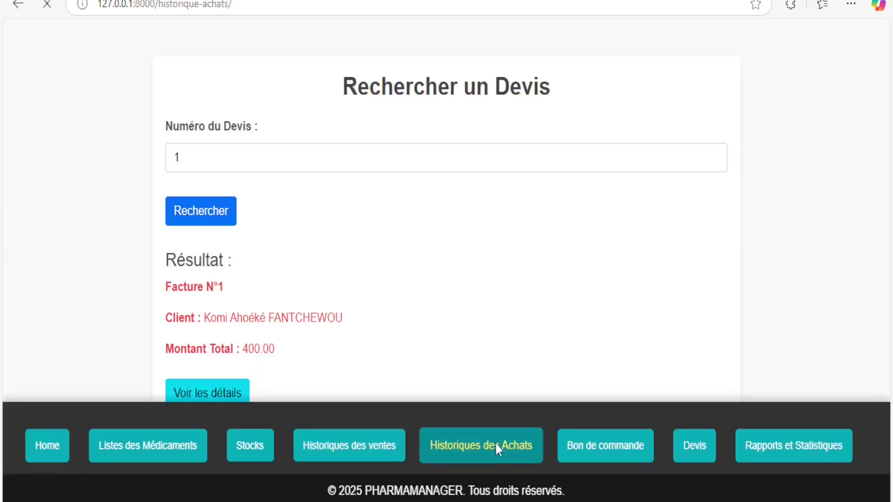
scroll(131, 477, "down", 4)
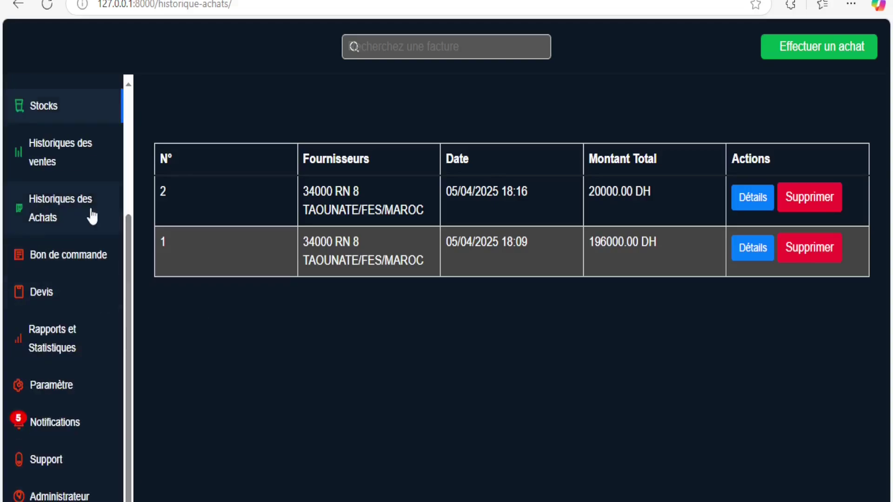
left_click(91, 253)
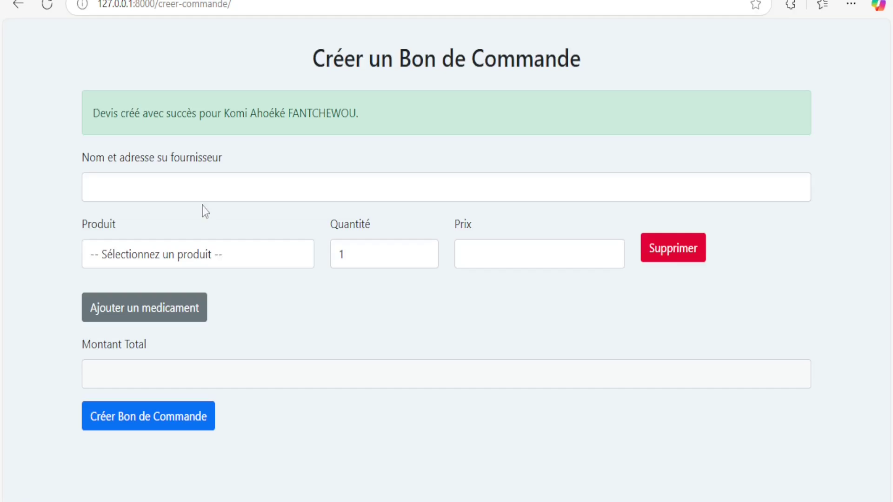
left_click(223, 190)
left_click(214, 244)
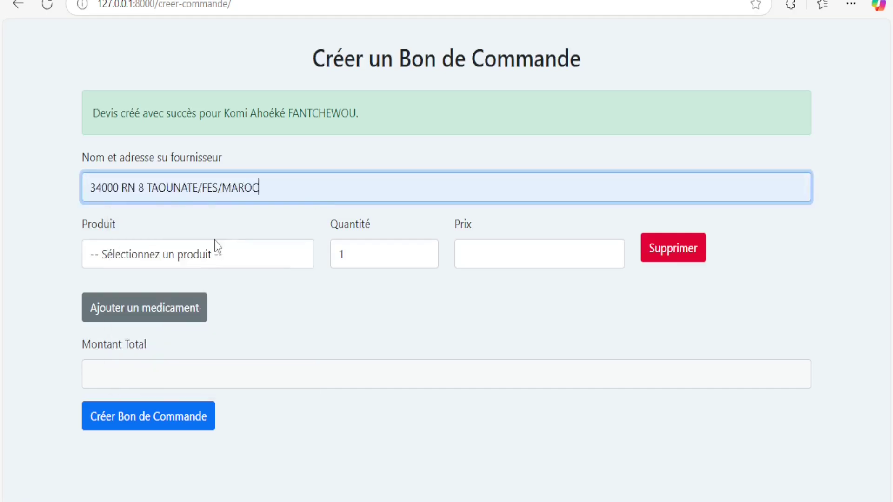
Fill the first purchase order line with Domperidone, quantity 1000 and price 200
left_click(219, 255)
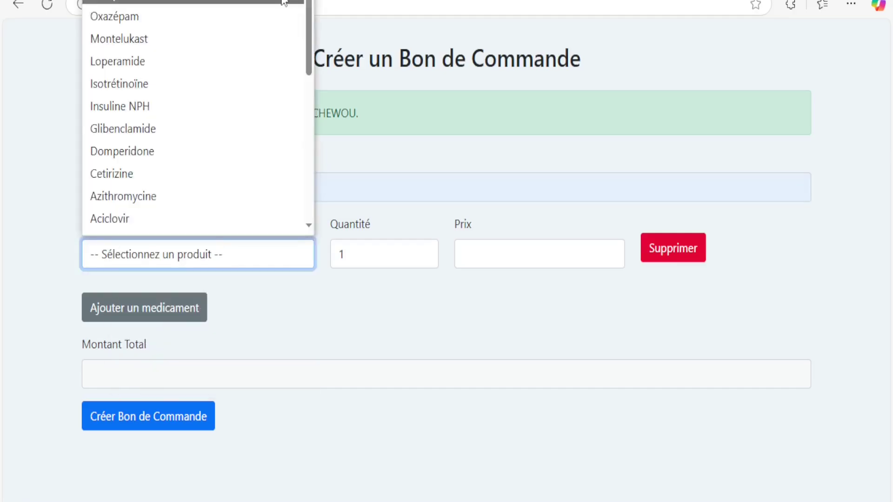
left_click(122, 151)
left_click(337, 246)
type("1")
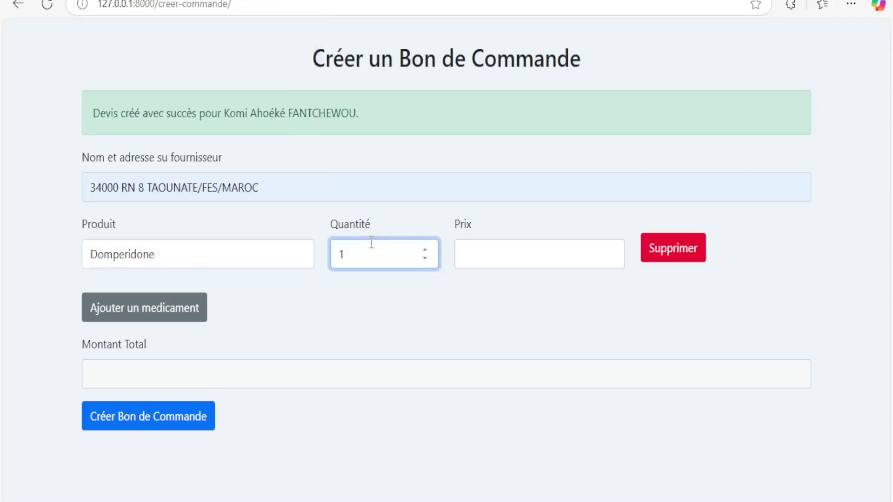
type("000")
left_click(482, 255)
type("00")
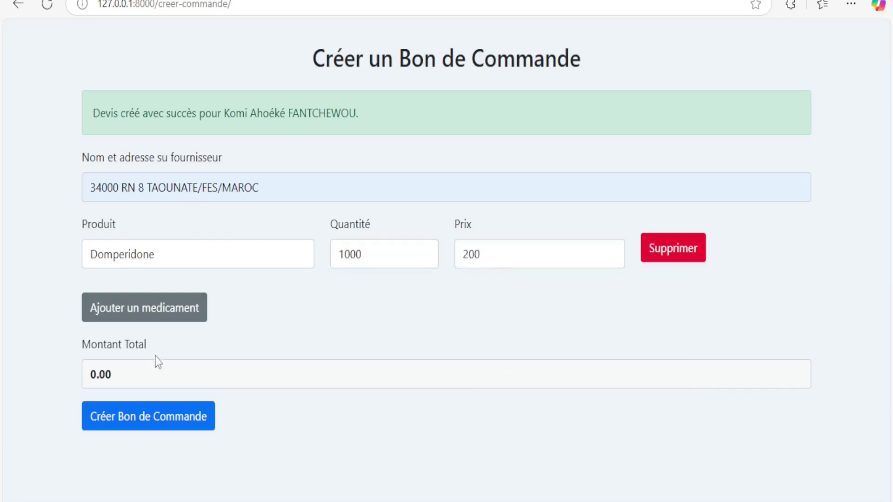
Add a second line to the purchase order with Azithromycine, quantity 100 and price 40
left_click(156, 310)
left_click(263, 344)
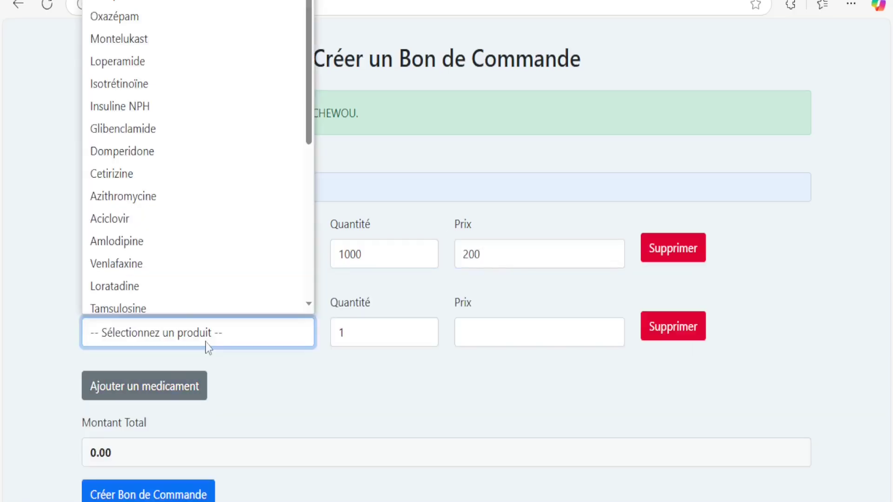
left_click(228, 139)
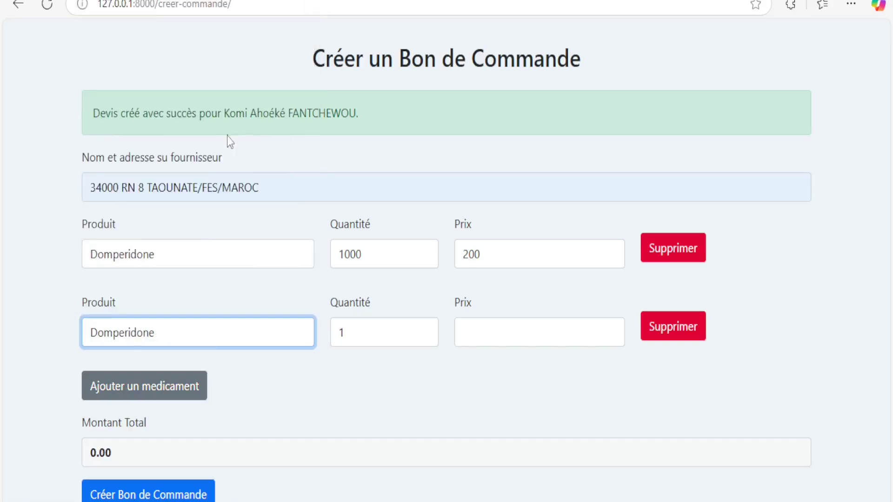
left_click(236, 324)
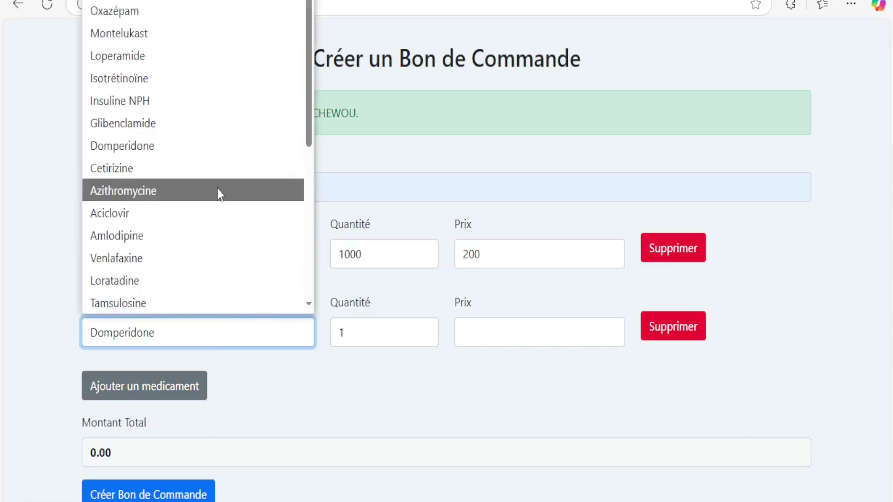
left_click(217, 191)
left_click(397, 326)
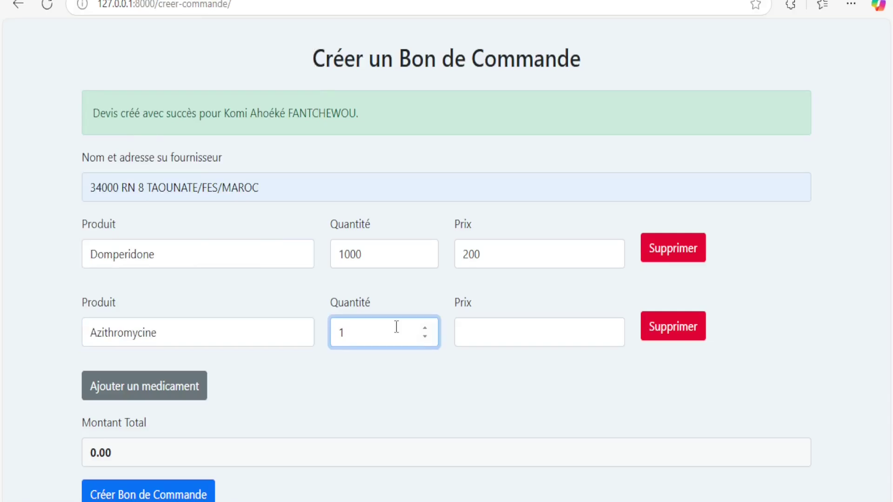
type("00")
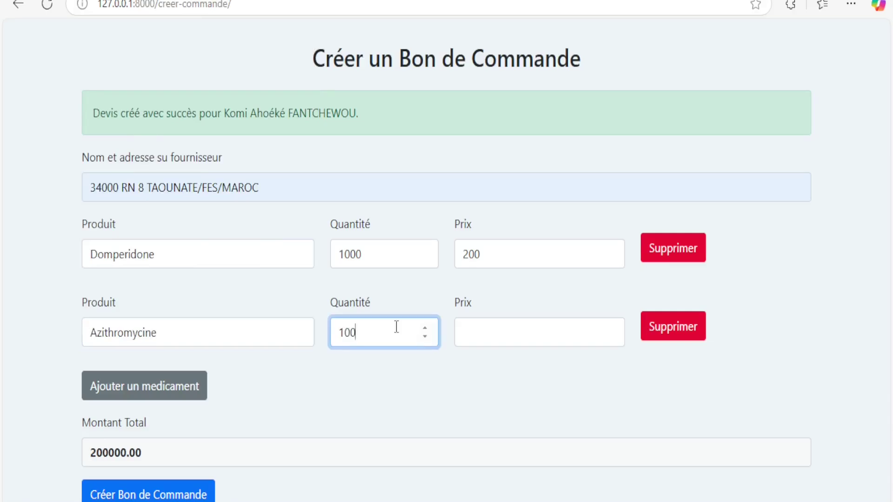
left_click(501, 337)
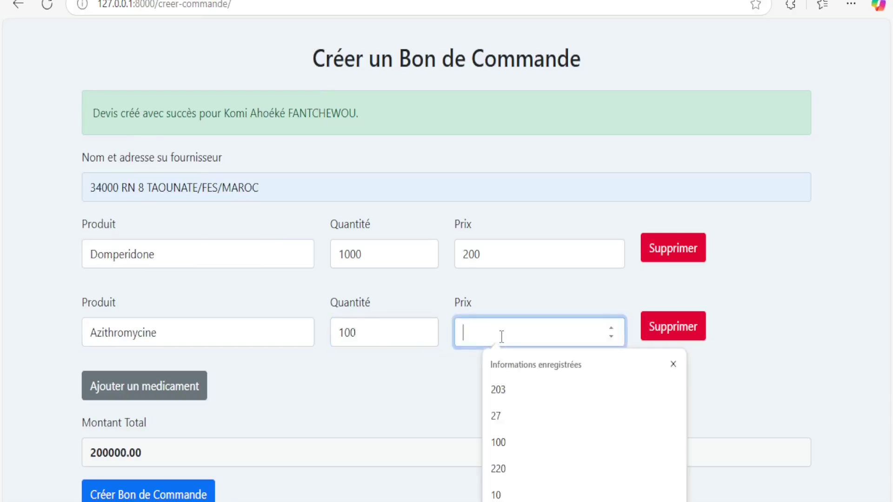
type("40")
Add a third line to the purchase order with Prednisone, quantity 140 and price 203
left_click(177, 392)
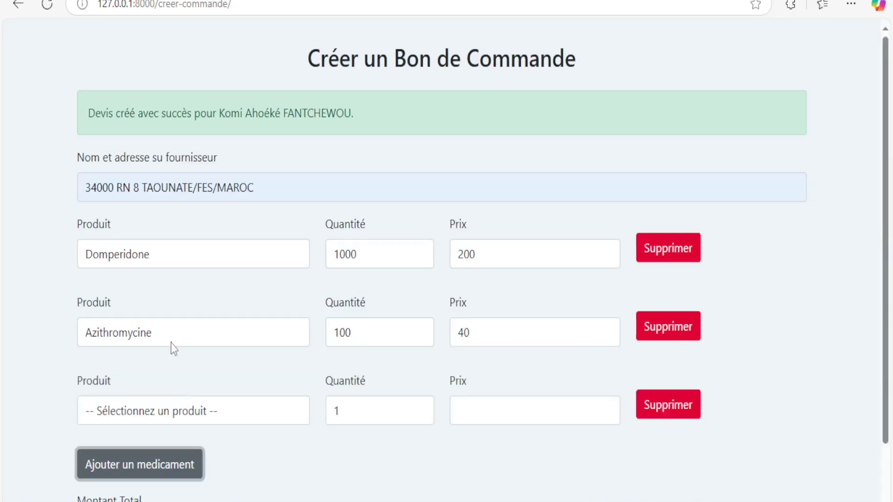
left_click(177, 415)
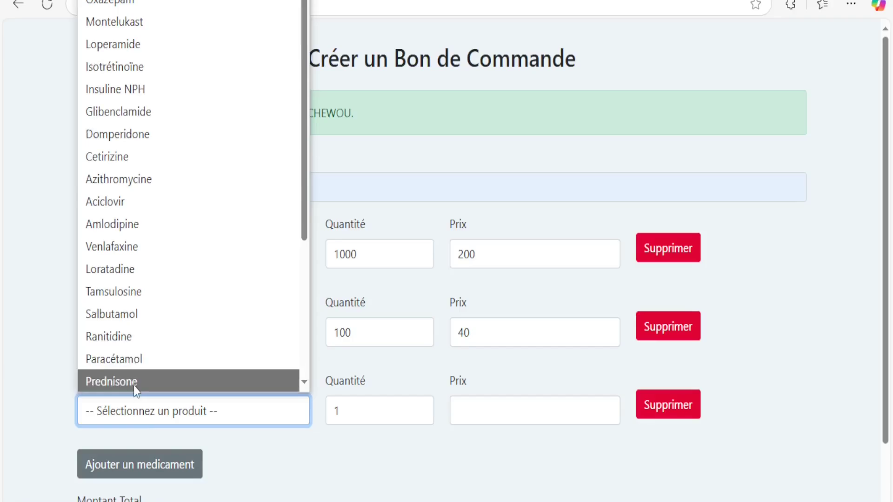
left_click(133, 387)
left_click(386, 403)
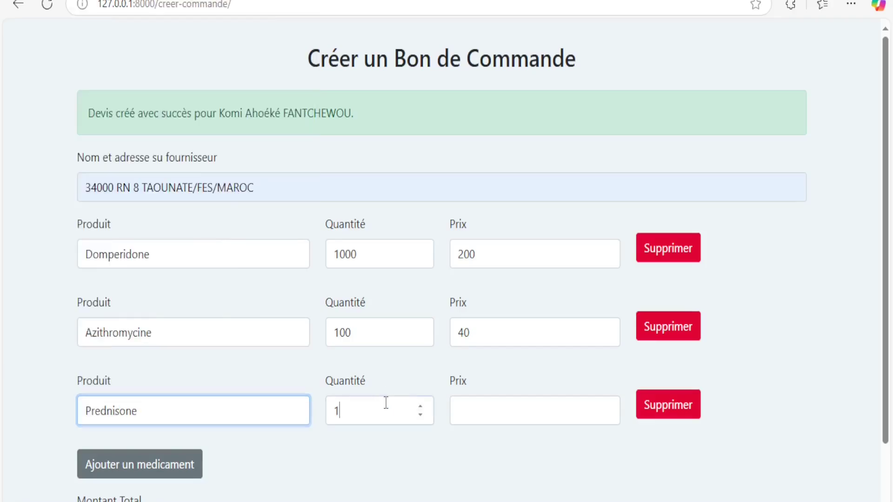
type("14")
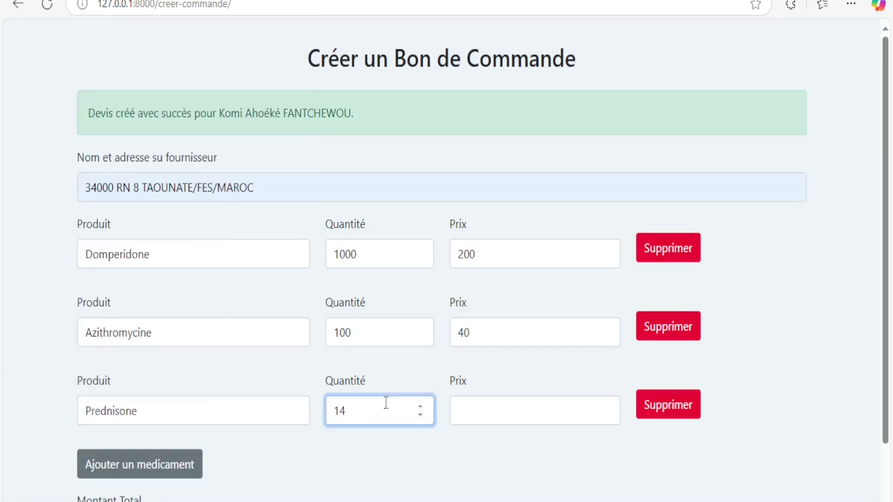
type("4")
key("BackSpace")
type("0")
left_click(543, 417)
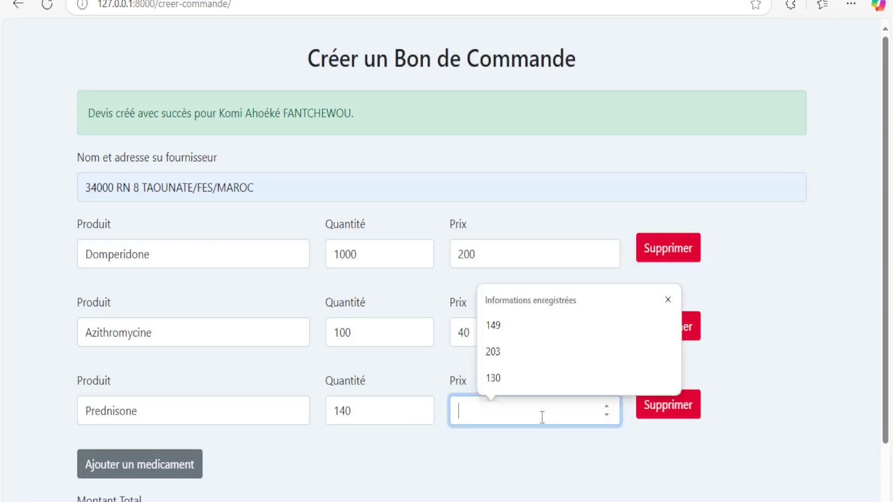
left_click(509, 362)
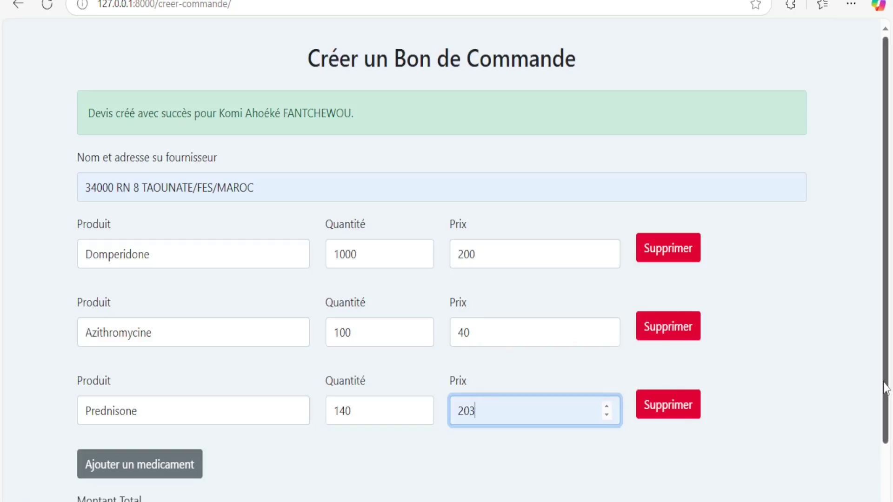
Create the purchase order, then look through its document down to the tax details and return to the purchase order history
scroll(884, 389, "down", 2)
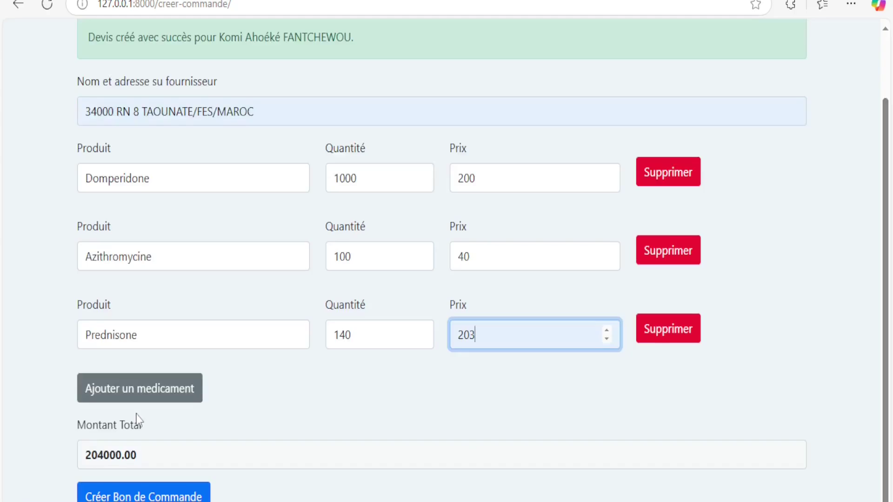
left_click(170, 496)
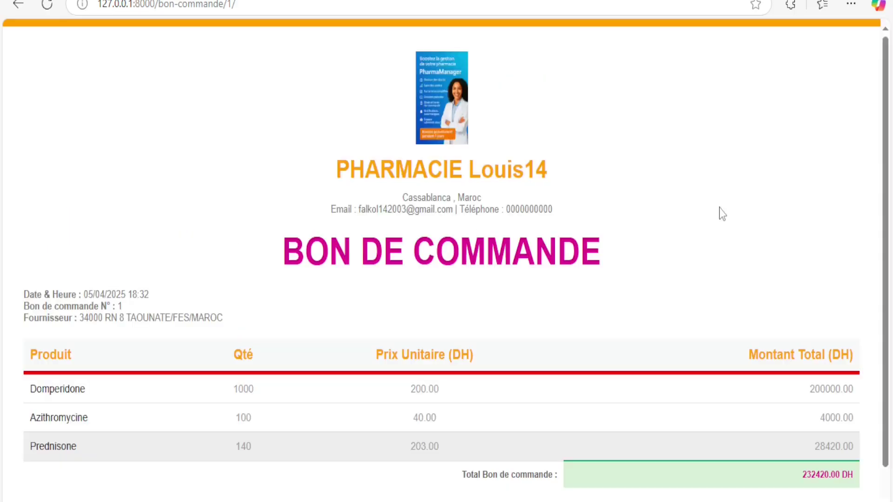
left_click_drag(888, 195, 890, 311)
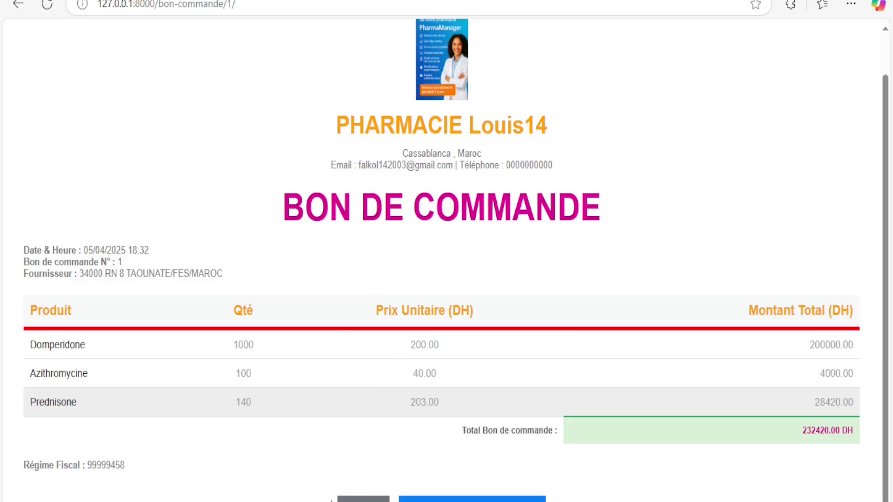
left_click(363, 499)
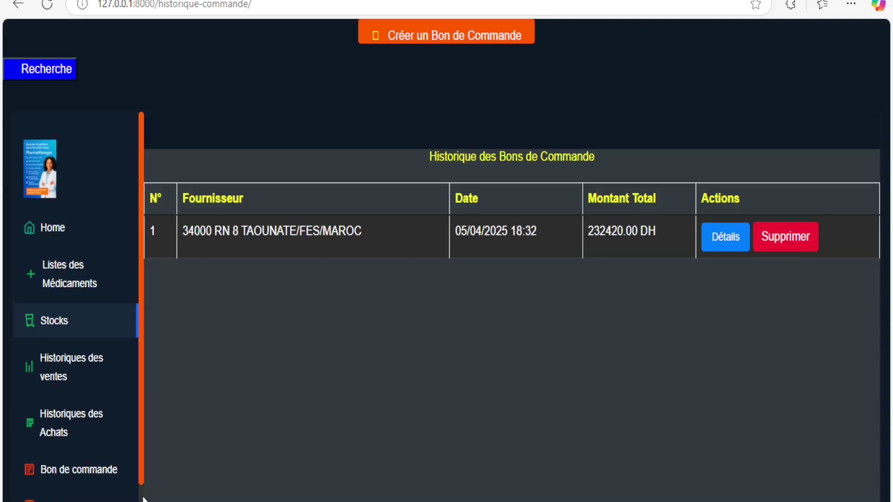
View the sales history and go on to the medicines list
scroll(142, 496, "down", 4)
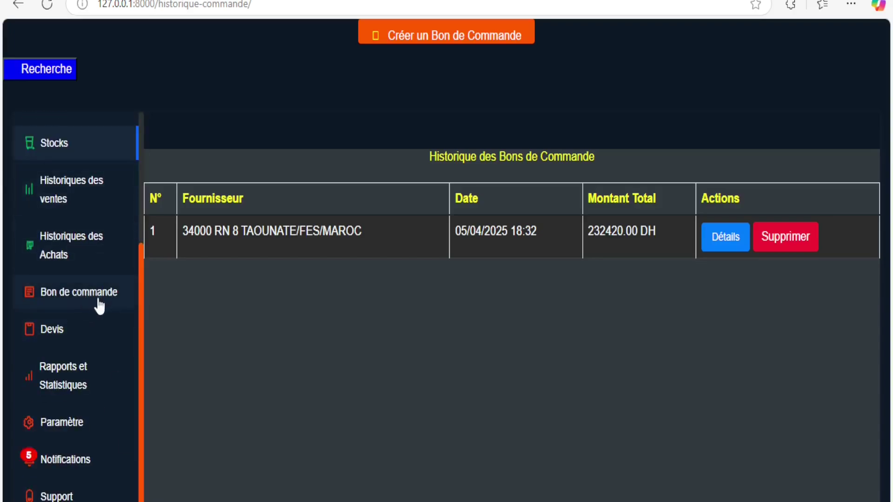
left_click(96, 188)
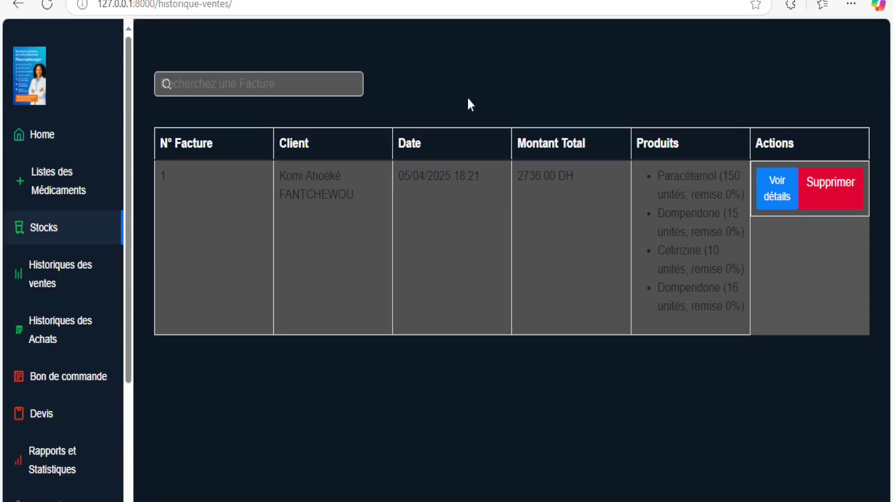
left_click(68, 186)
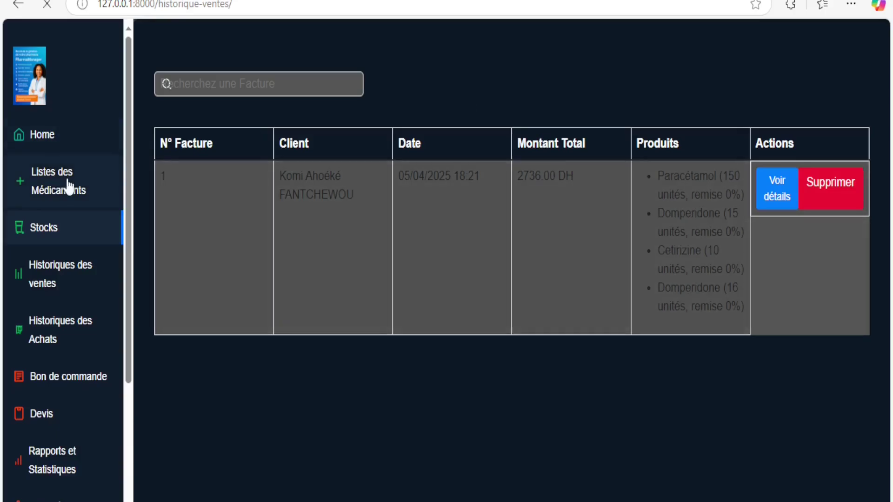